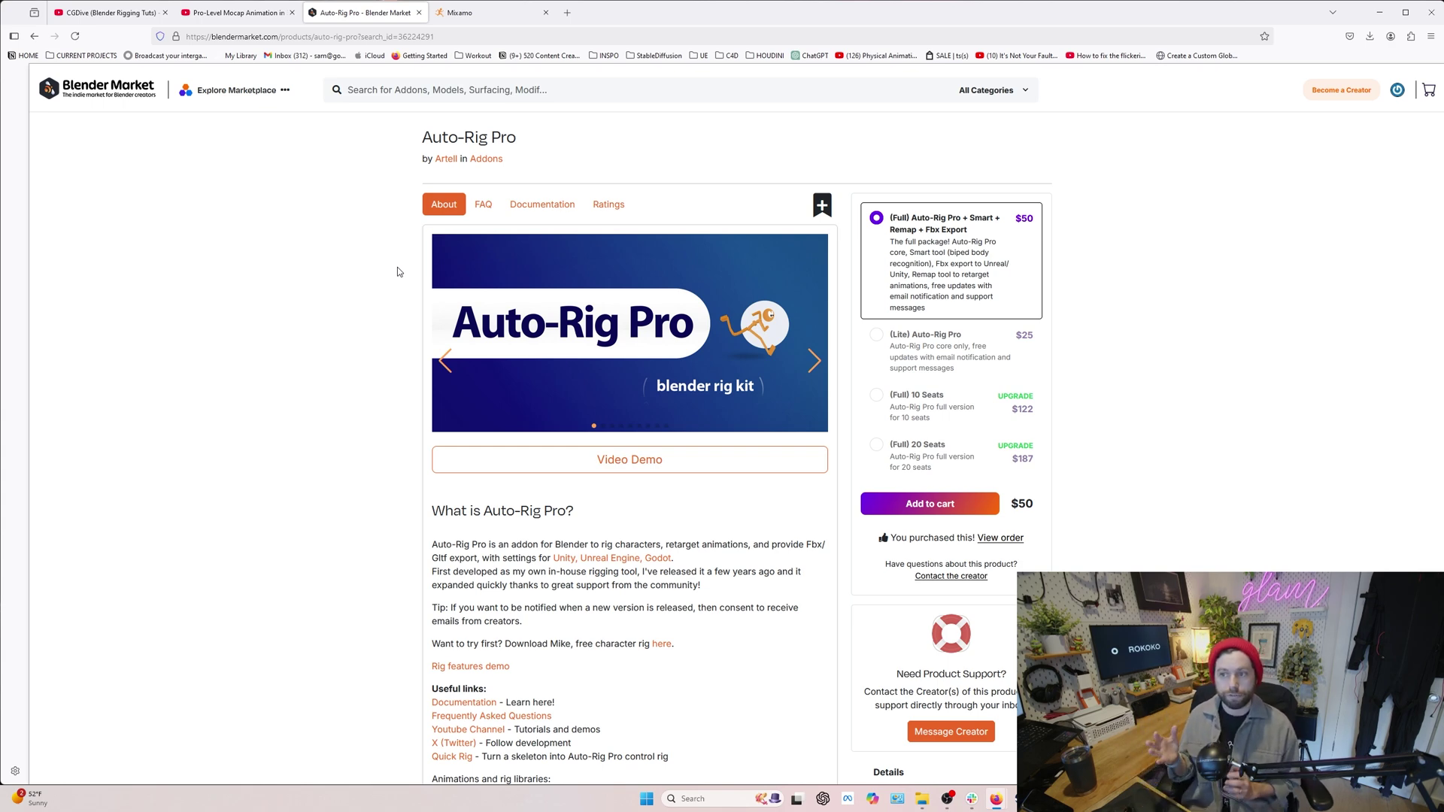
Scrub and play through the FightingIdle clip to review the fighting stance.
scroll(399, 271, down, 4)
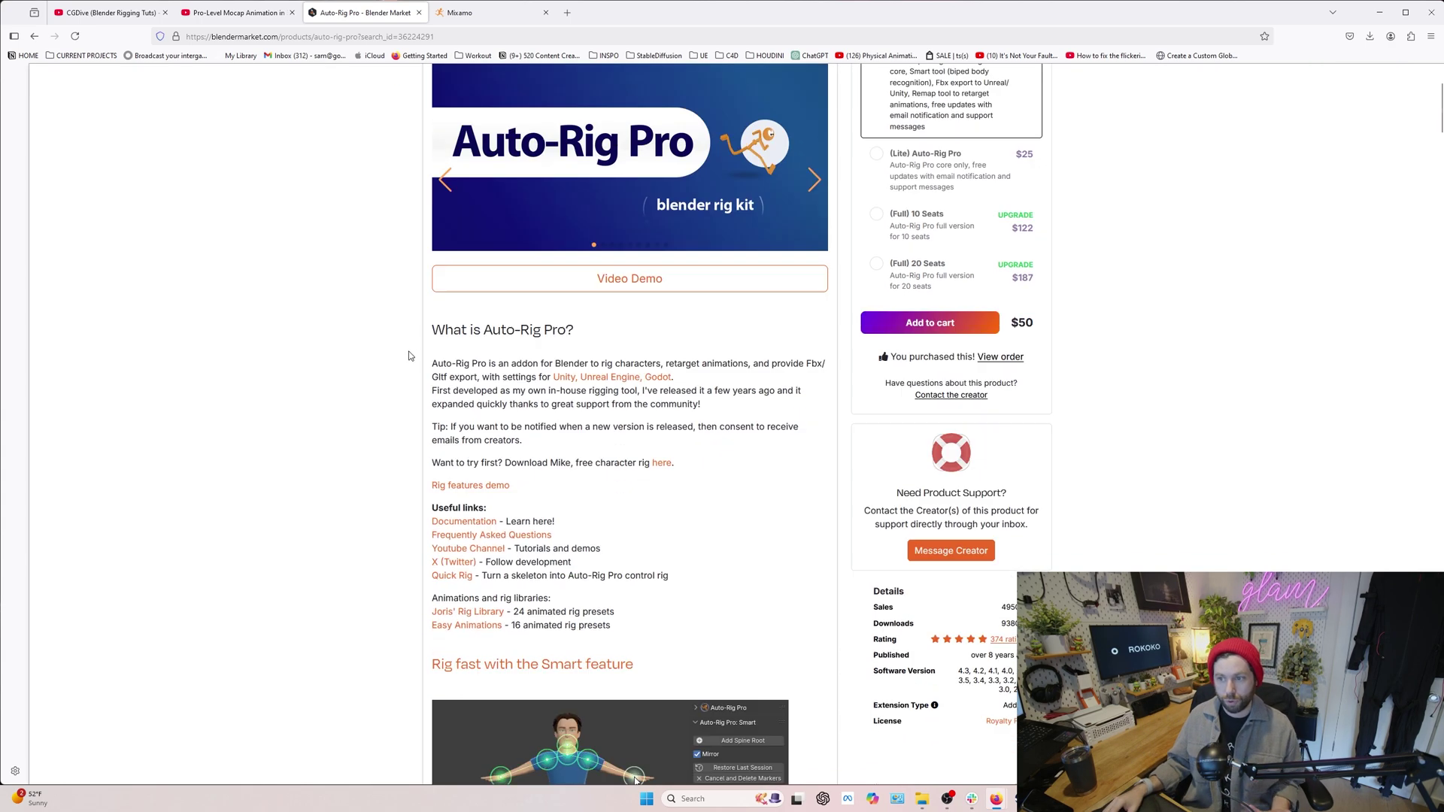
scroll(410, 356, up, 4)
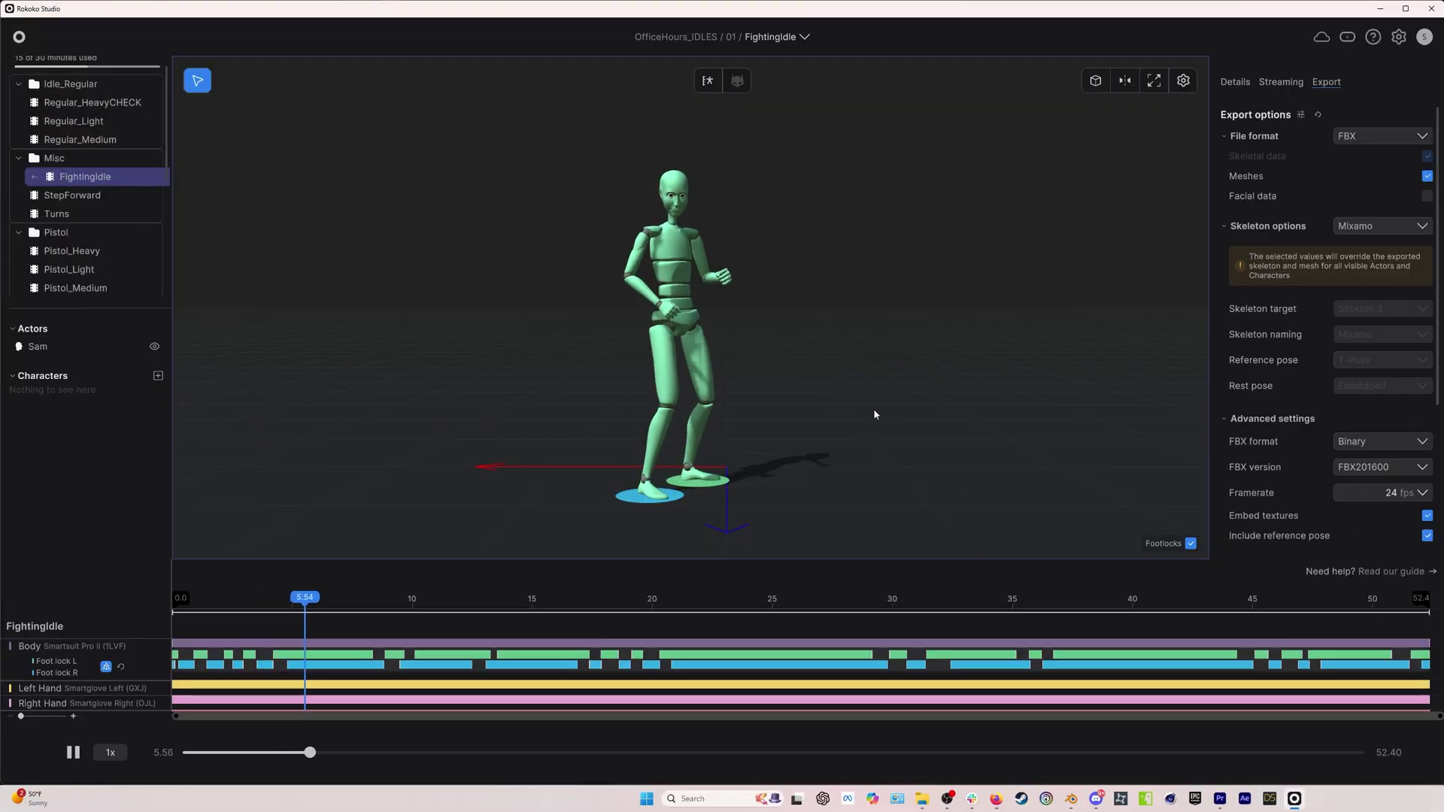
click(339, 606)
drag(362, 606, 406, 610)
scroll(75, 181, down, 3)
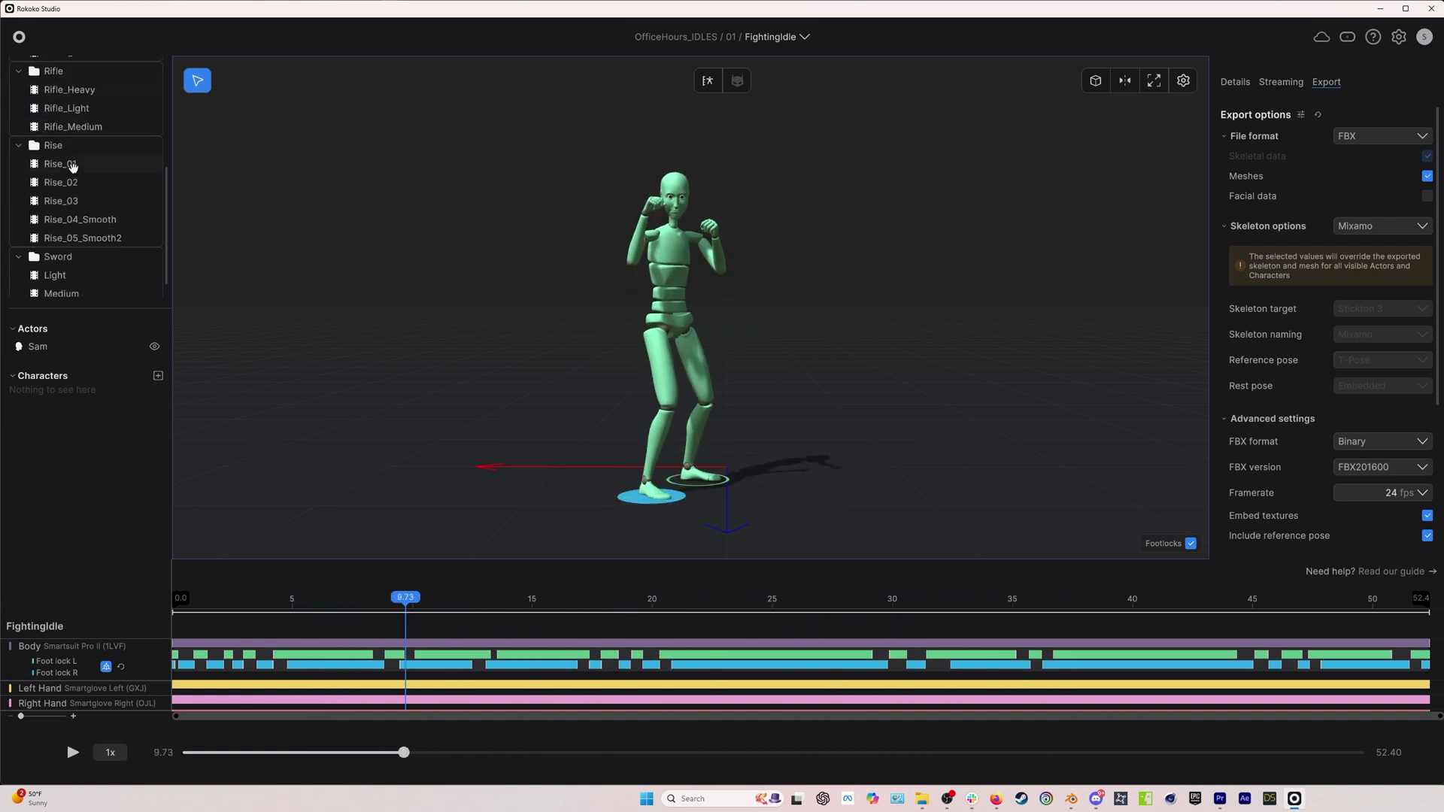
scroll(81, 195, up, 4)
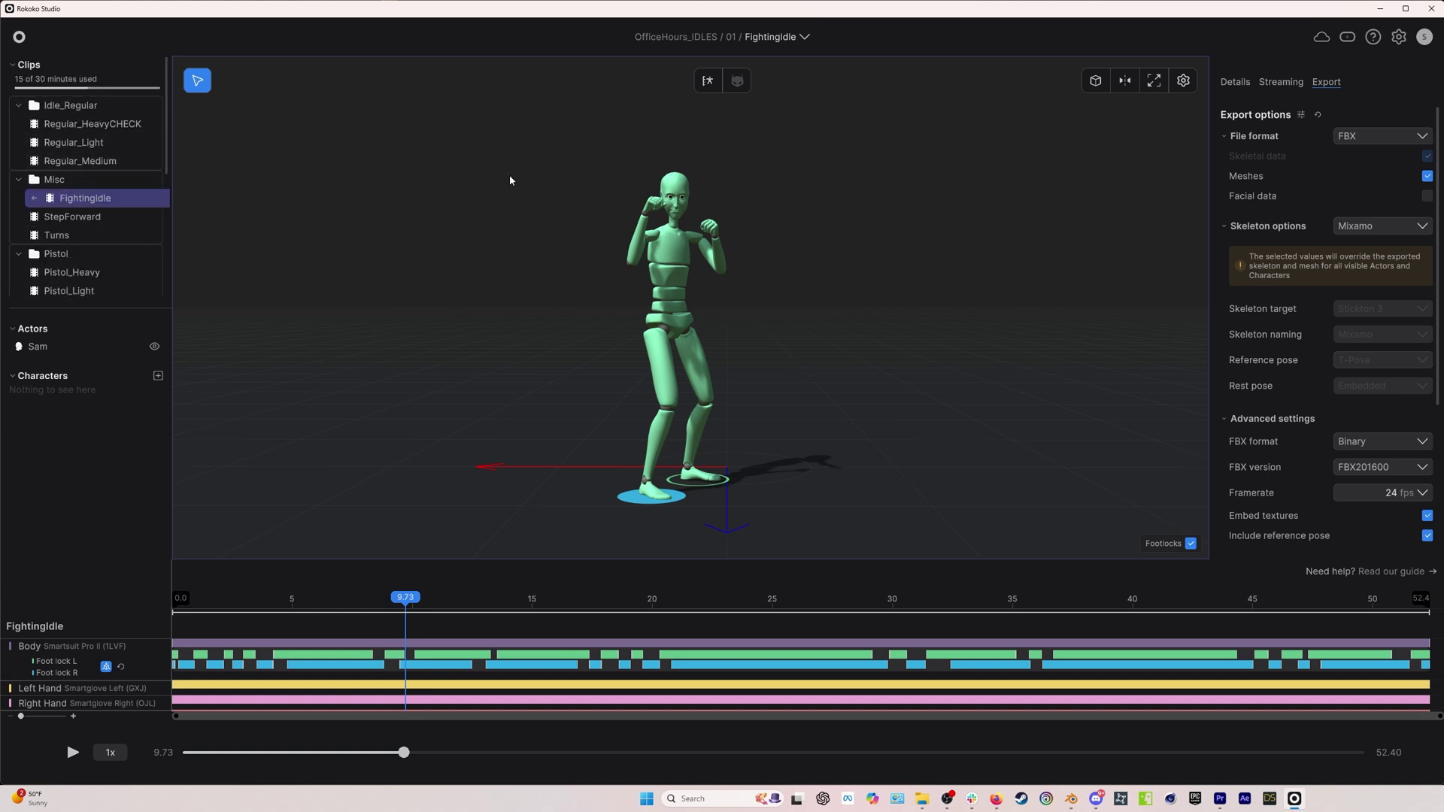
drag(405, 613, 460, 612)
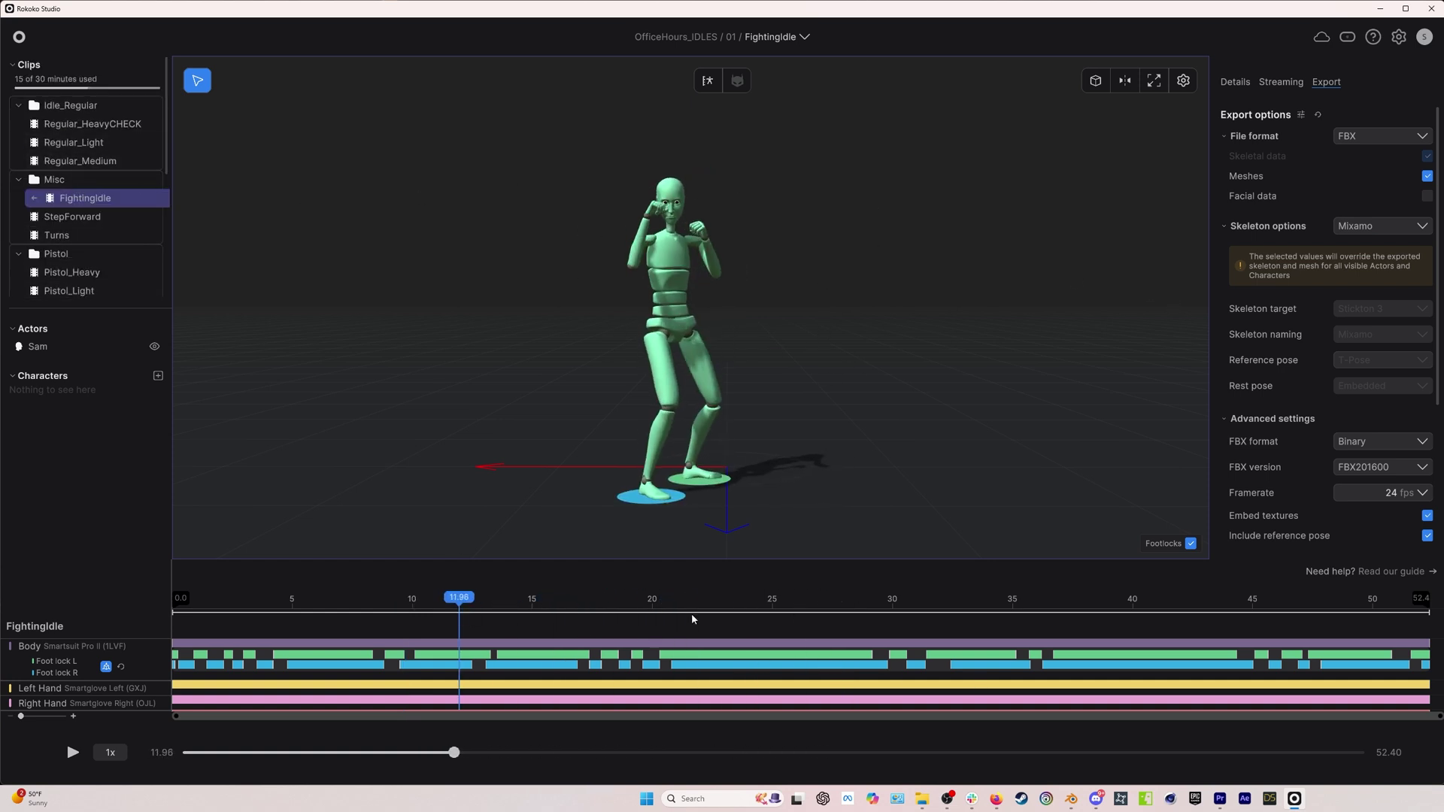
mouse_move(654, 615)
mouse_down()
mouse_move(532, 613)
mouse_move(630, 621)
mouse_up()
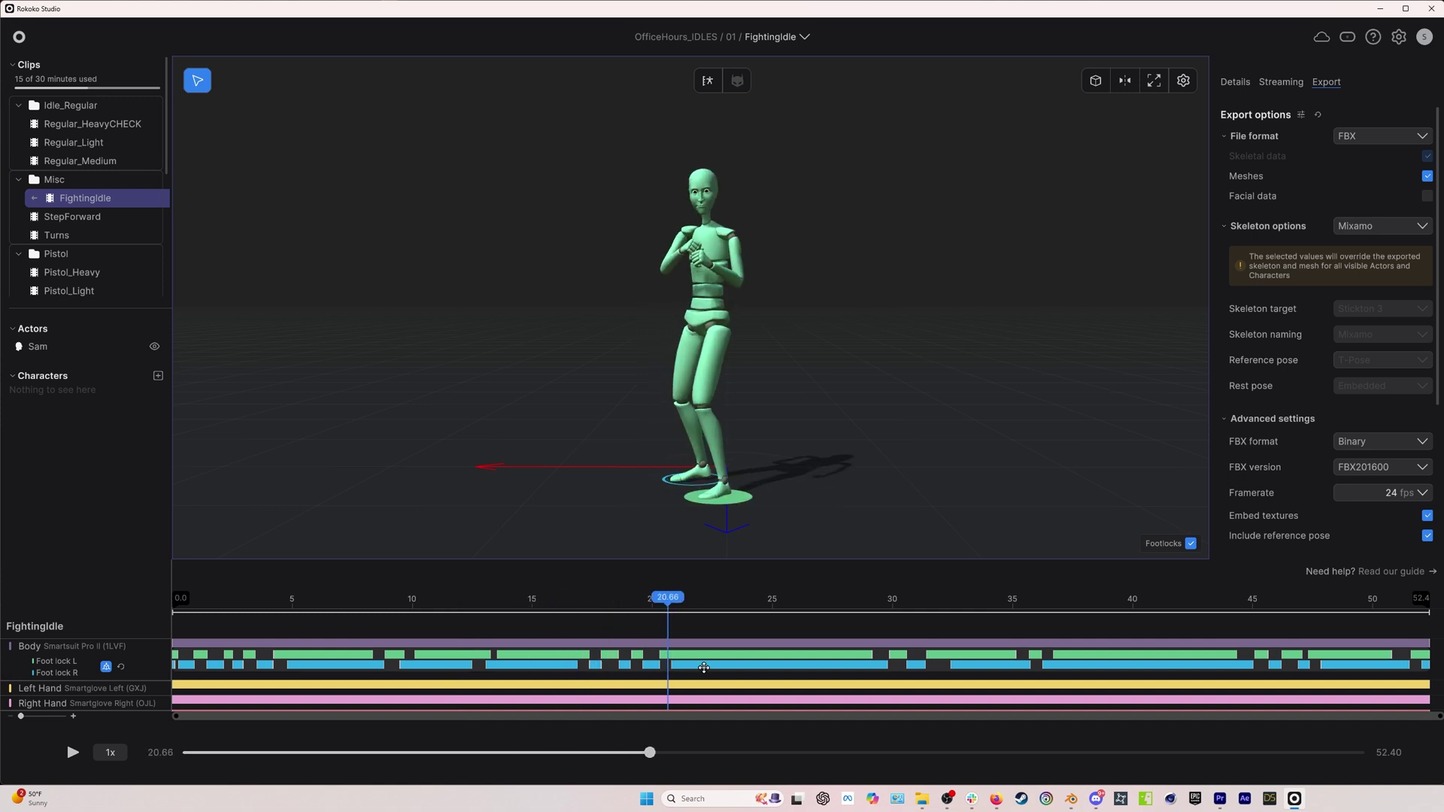
click(286, 615)
key(space)
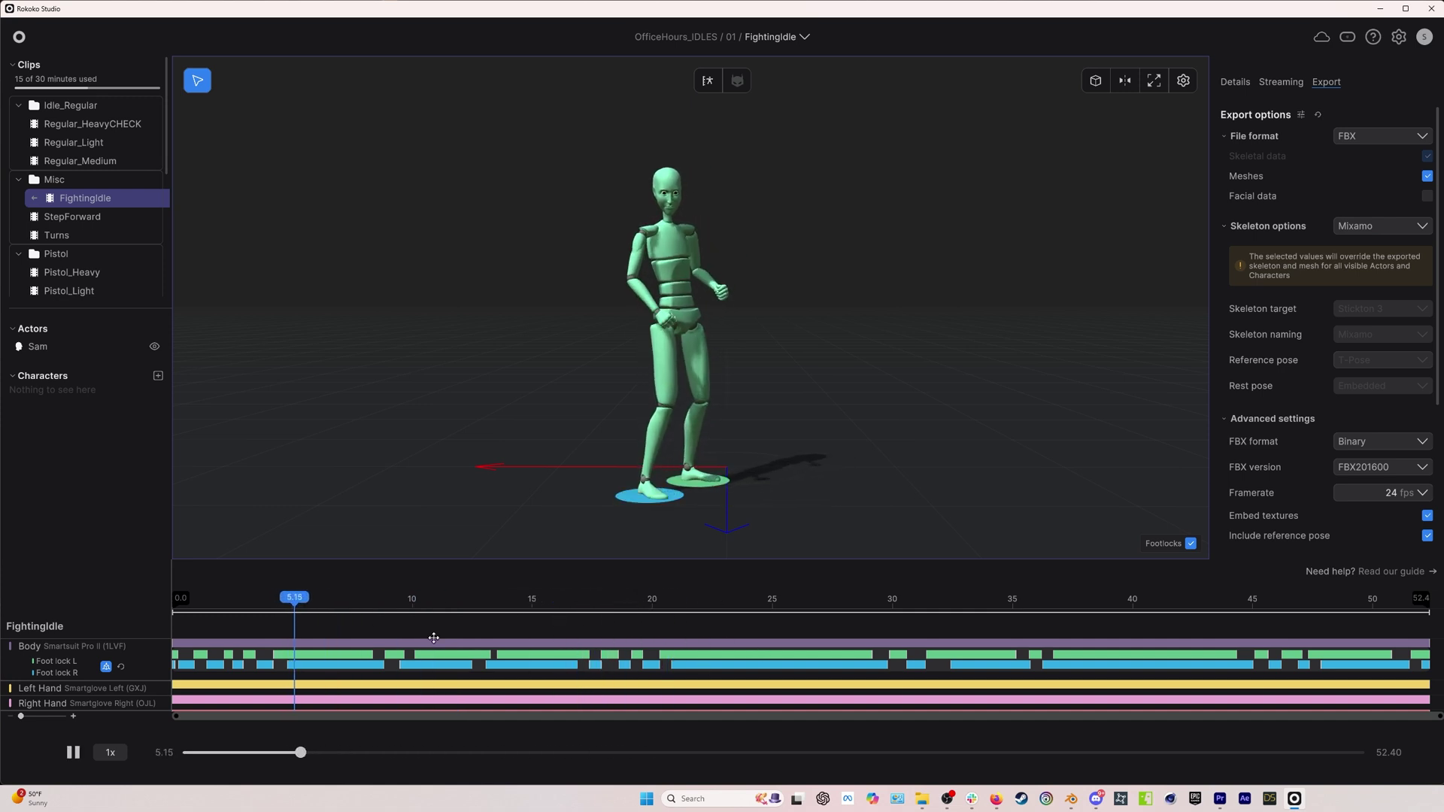
drag(645, 612, 684, 606)
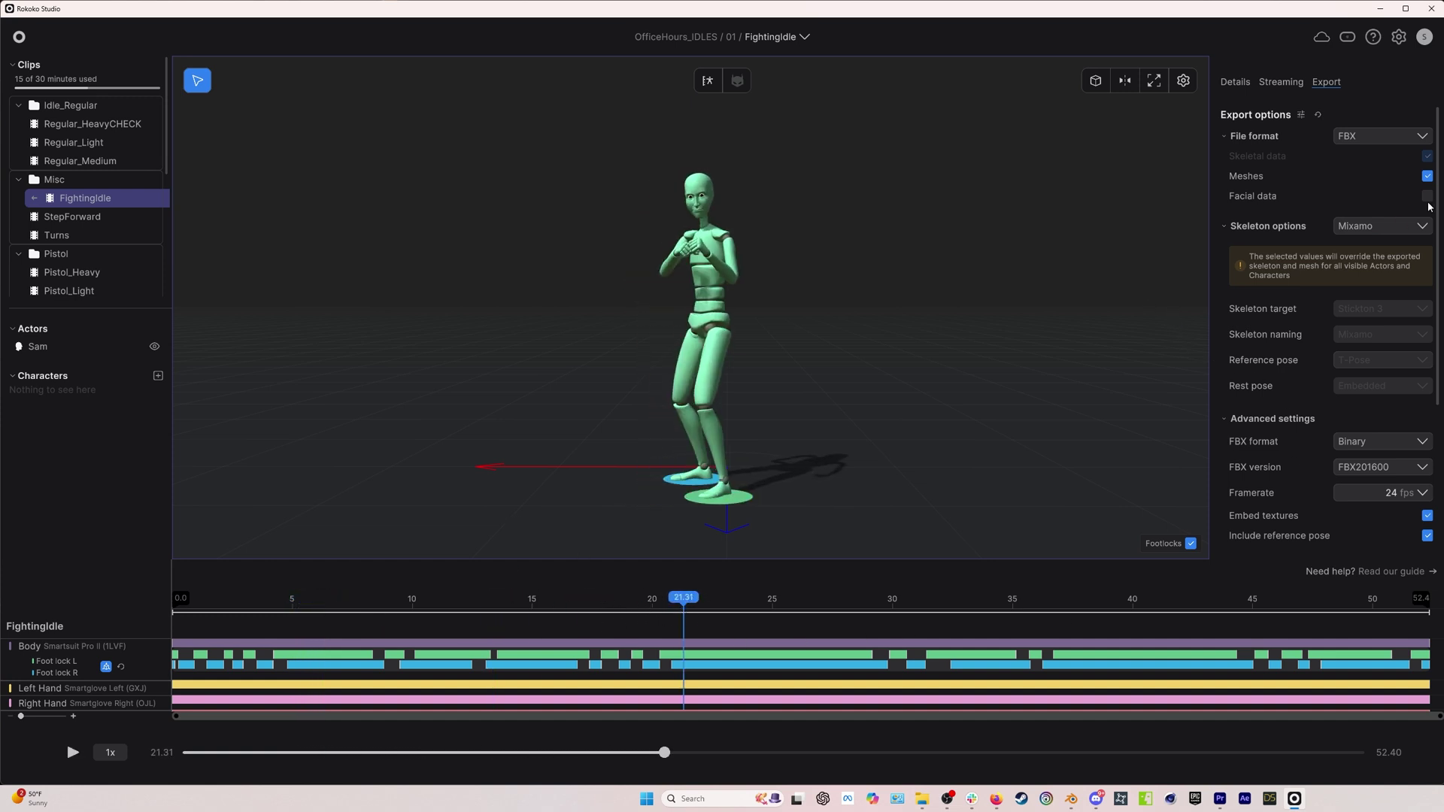
Confirm the Mixamo skeleton preset and scroll through the Export options.
click(1369, 225)
click(1368, 291)
scroll(1231, 455, down, 2)
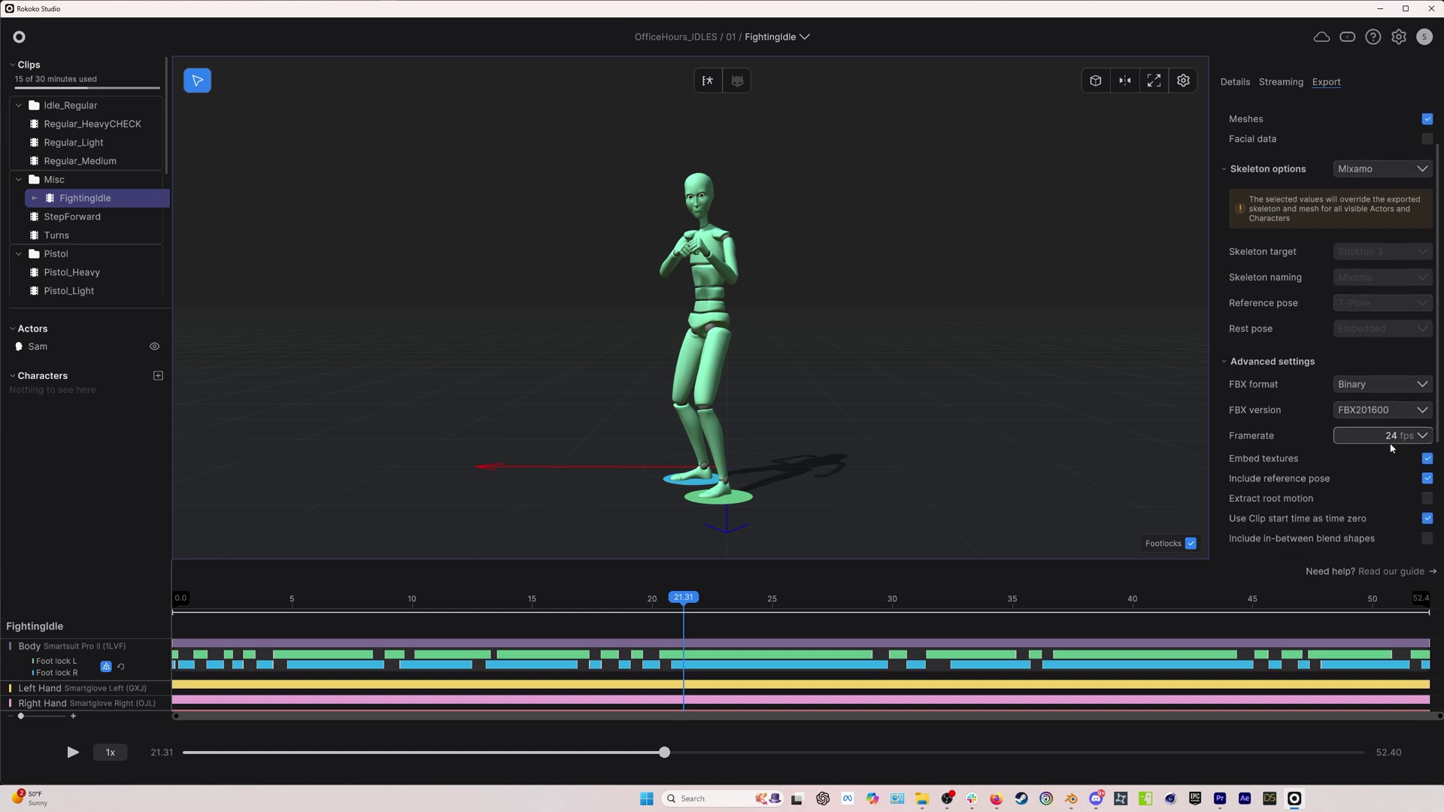
scroll(1307, 466, down, 5)
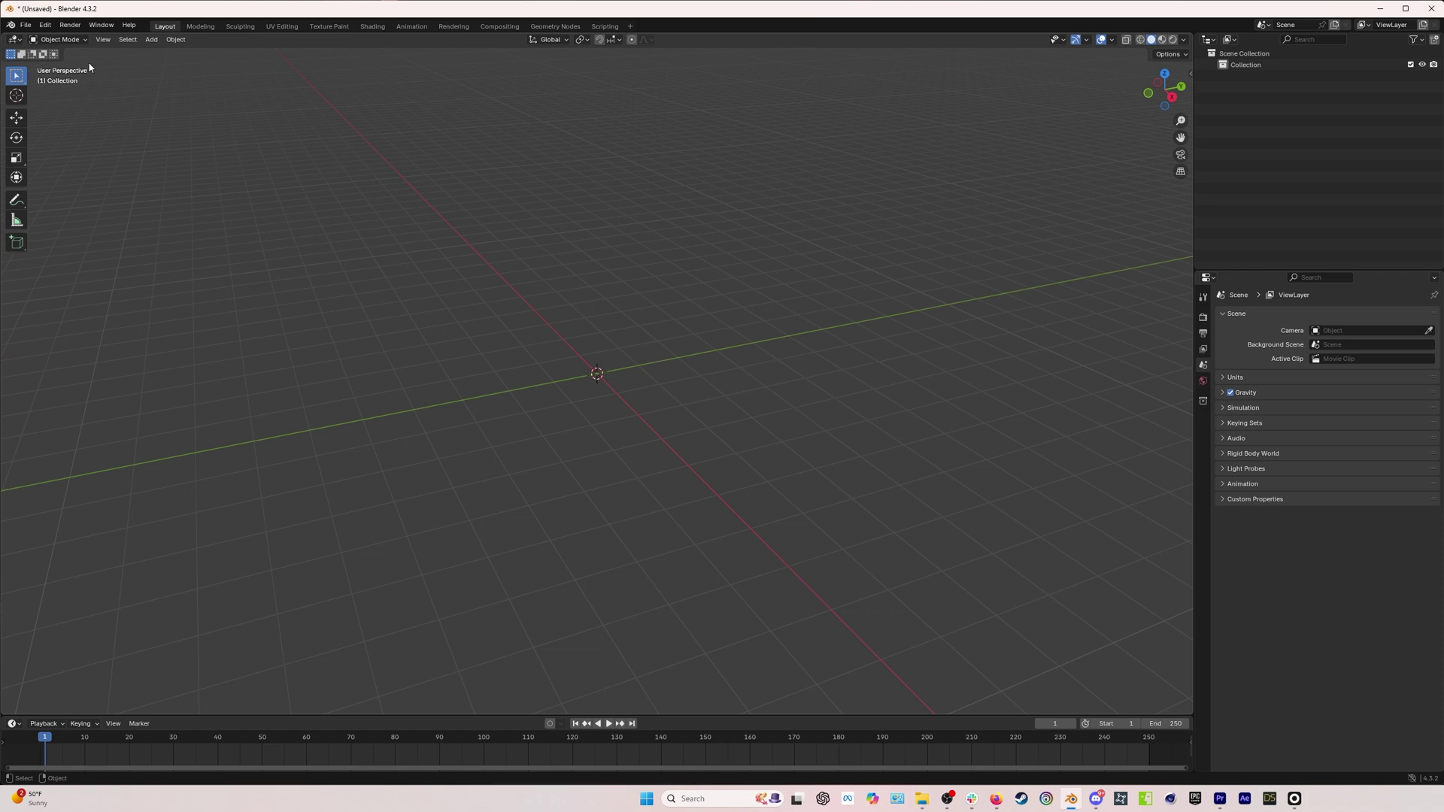
Open the Add-ons preferences, then check the Auto-Rig Pro store page in the browser.
click(45, 25)
click(83, 170)
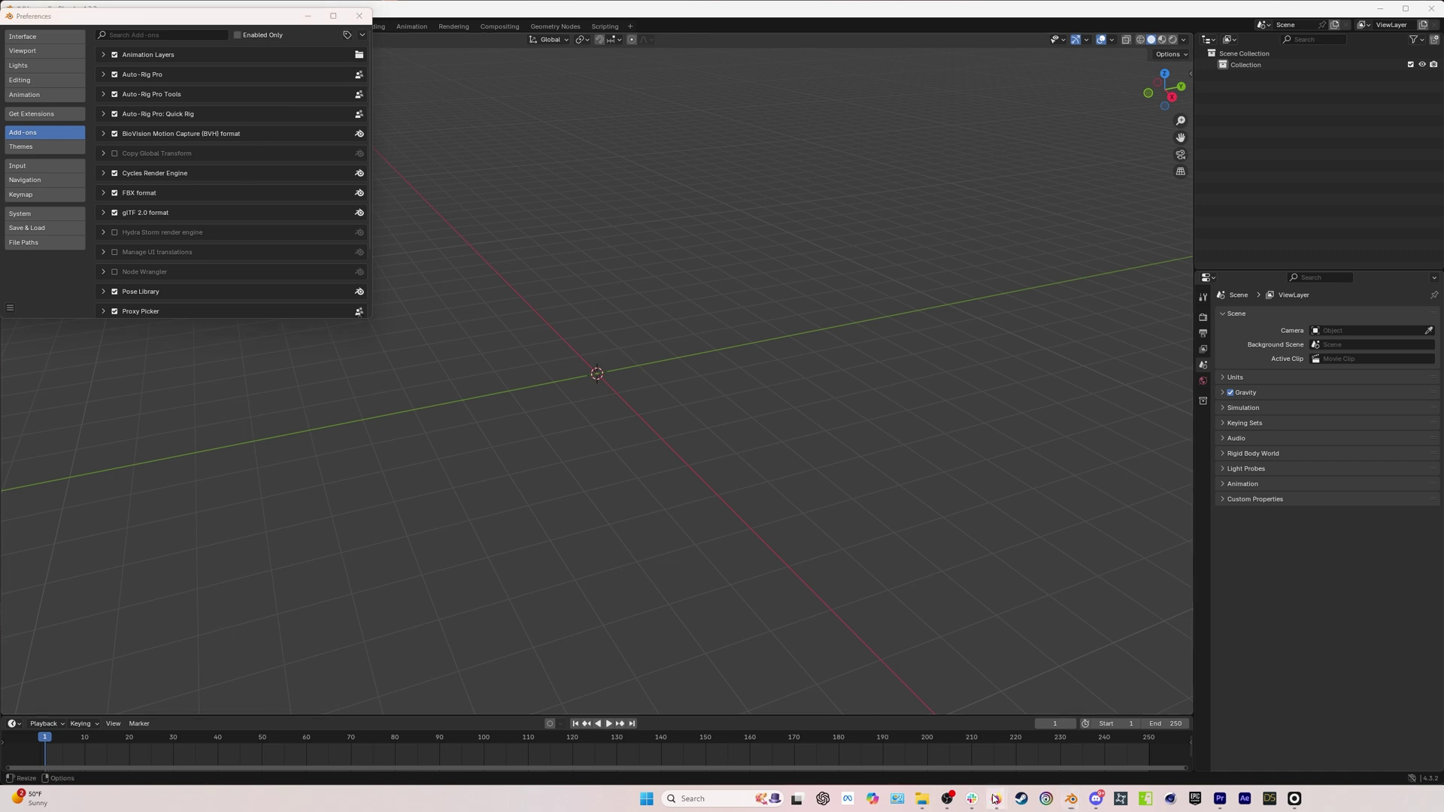
mouse_move(997, 798)
click(950, 748)
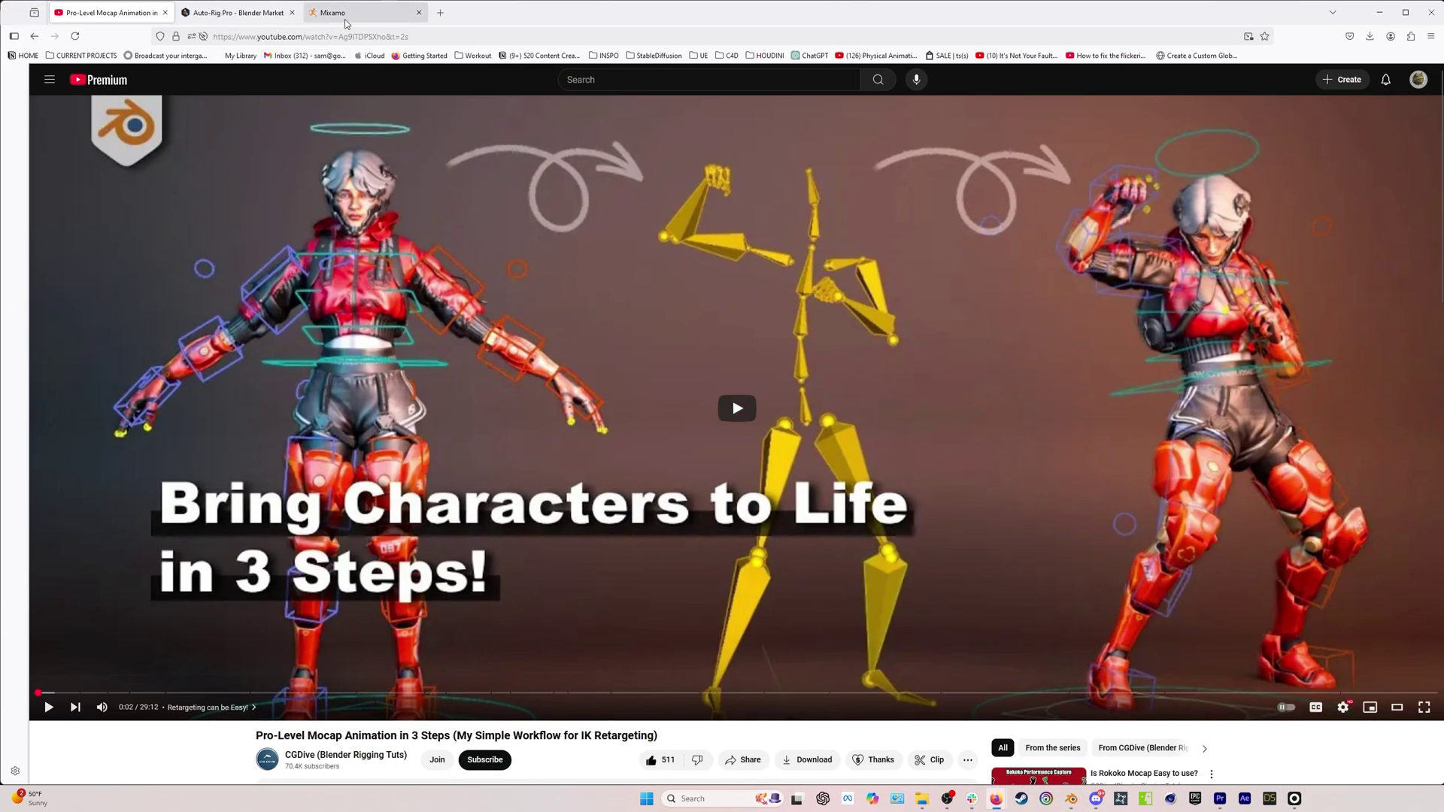
click(239, 13)
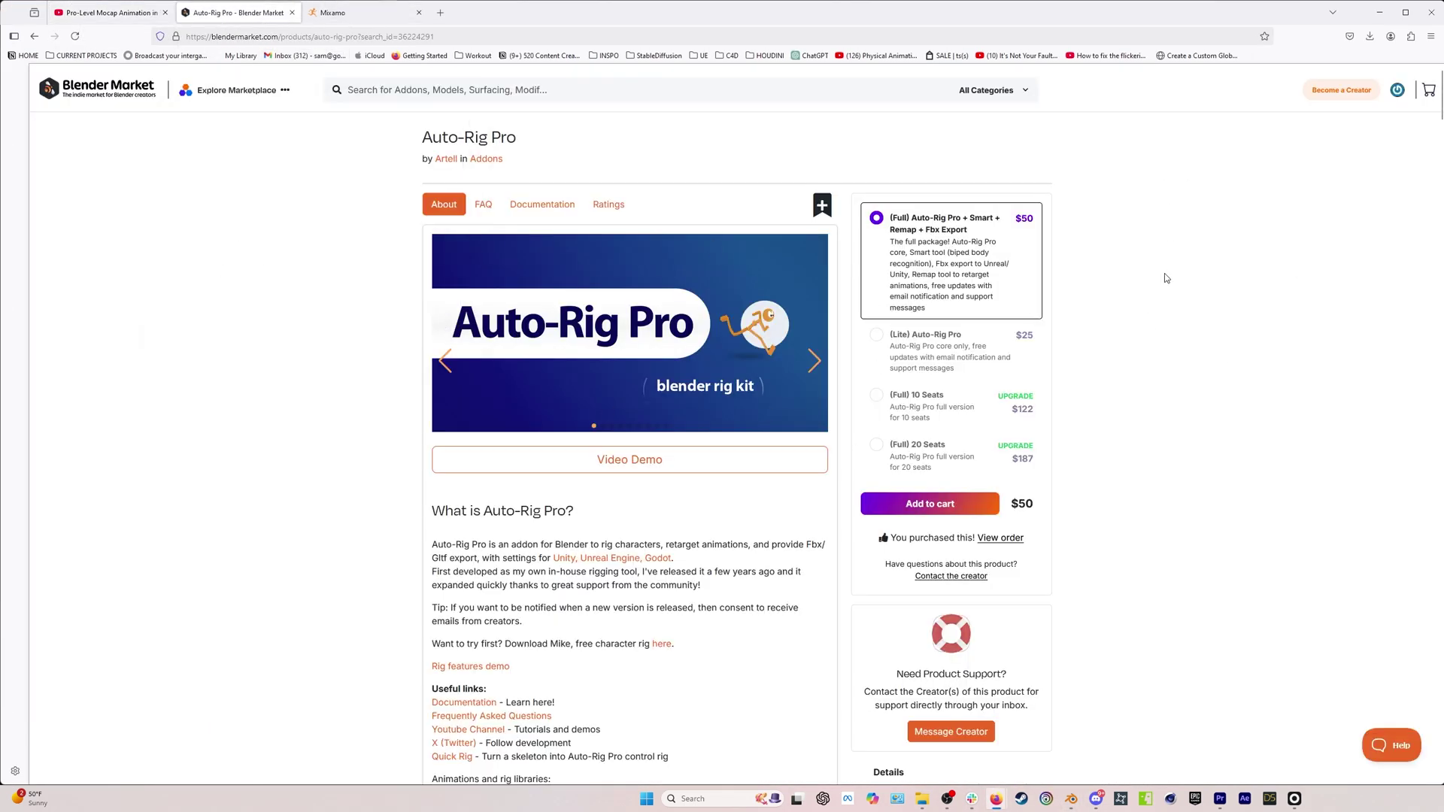
Back in Blender, show the Auto-Rig Pro (ARP) panel in the viewport sidebar.
click(1380, 12)
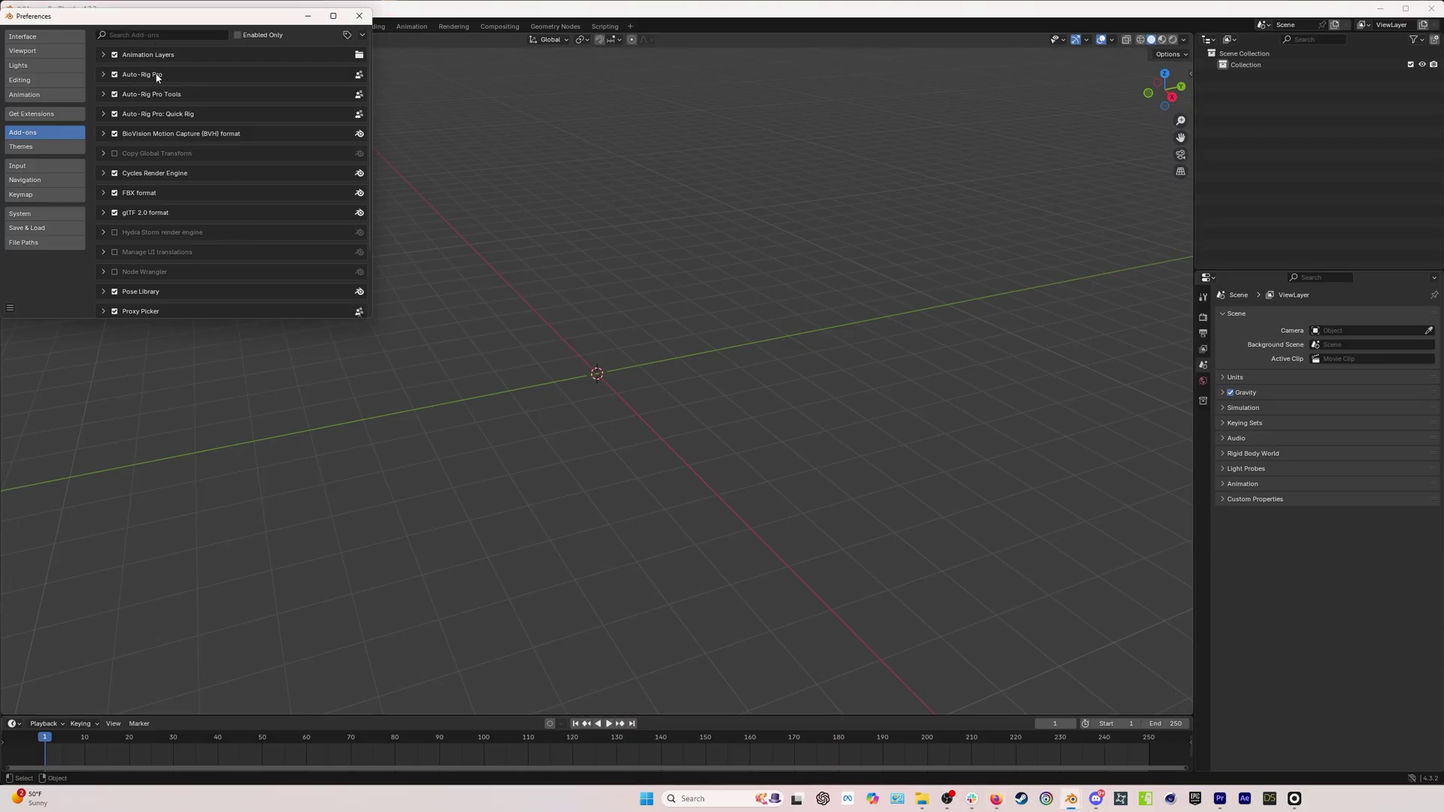
click(1190, 73)
click(1185, 128)
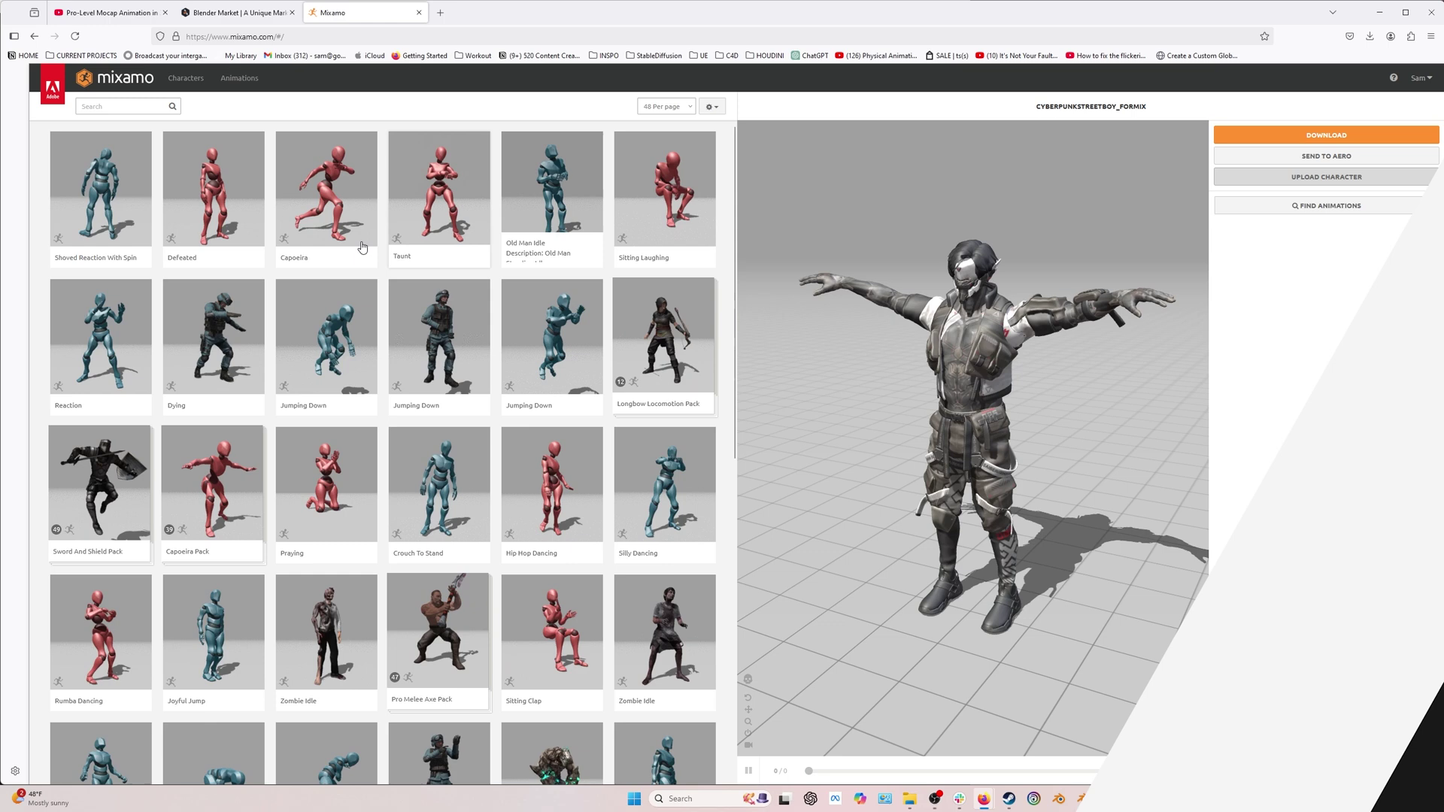
Preview the Taunt, Jumping Down and Capoeira animations on the character.
click(419, 180)
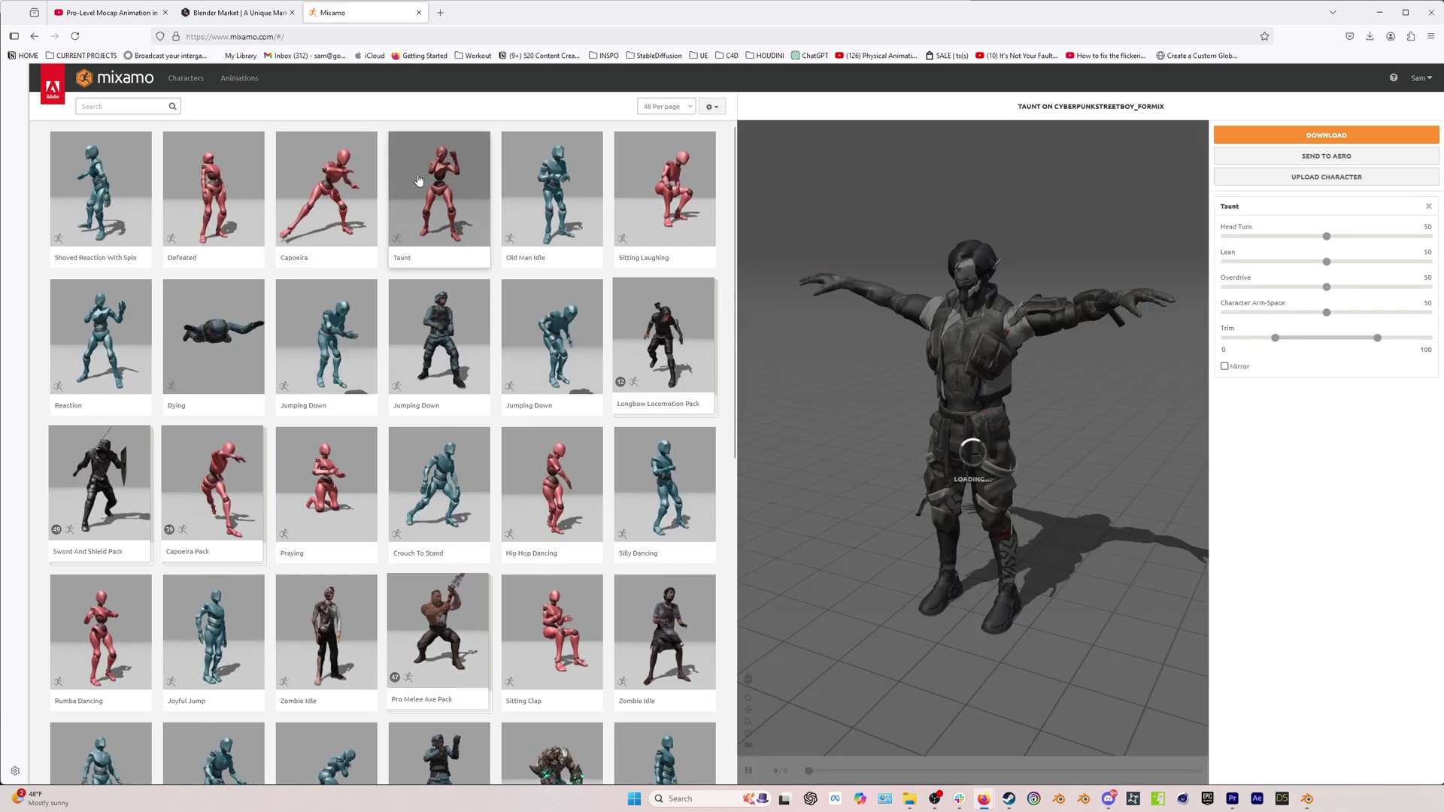
click(486, 347)
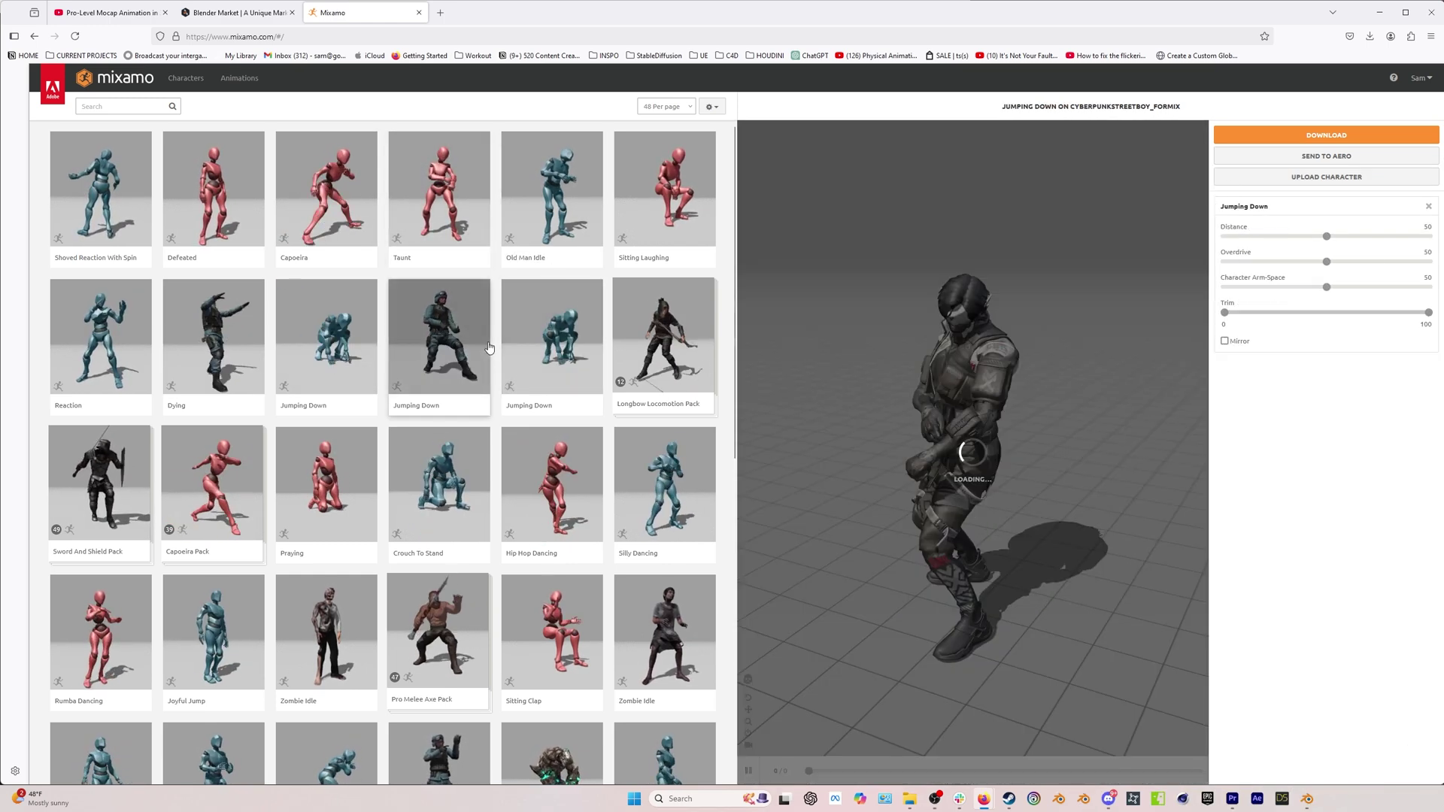
click(331, 198)
Search 'tpose', pick the T-Pose animation, and download it at 24 frames per second.
click(124, 106)
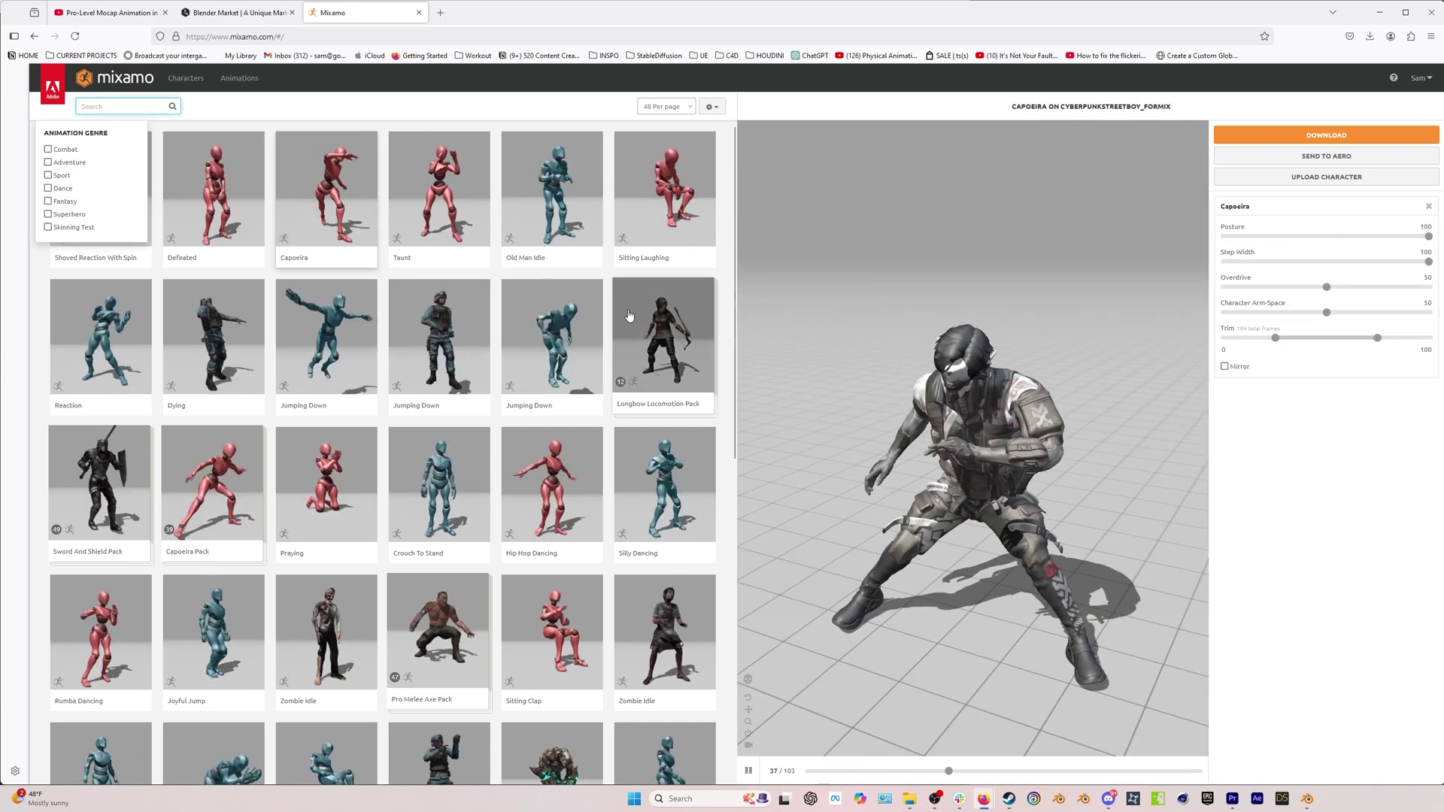
text(tpose)
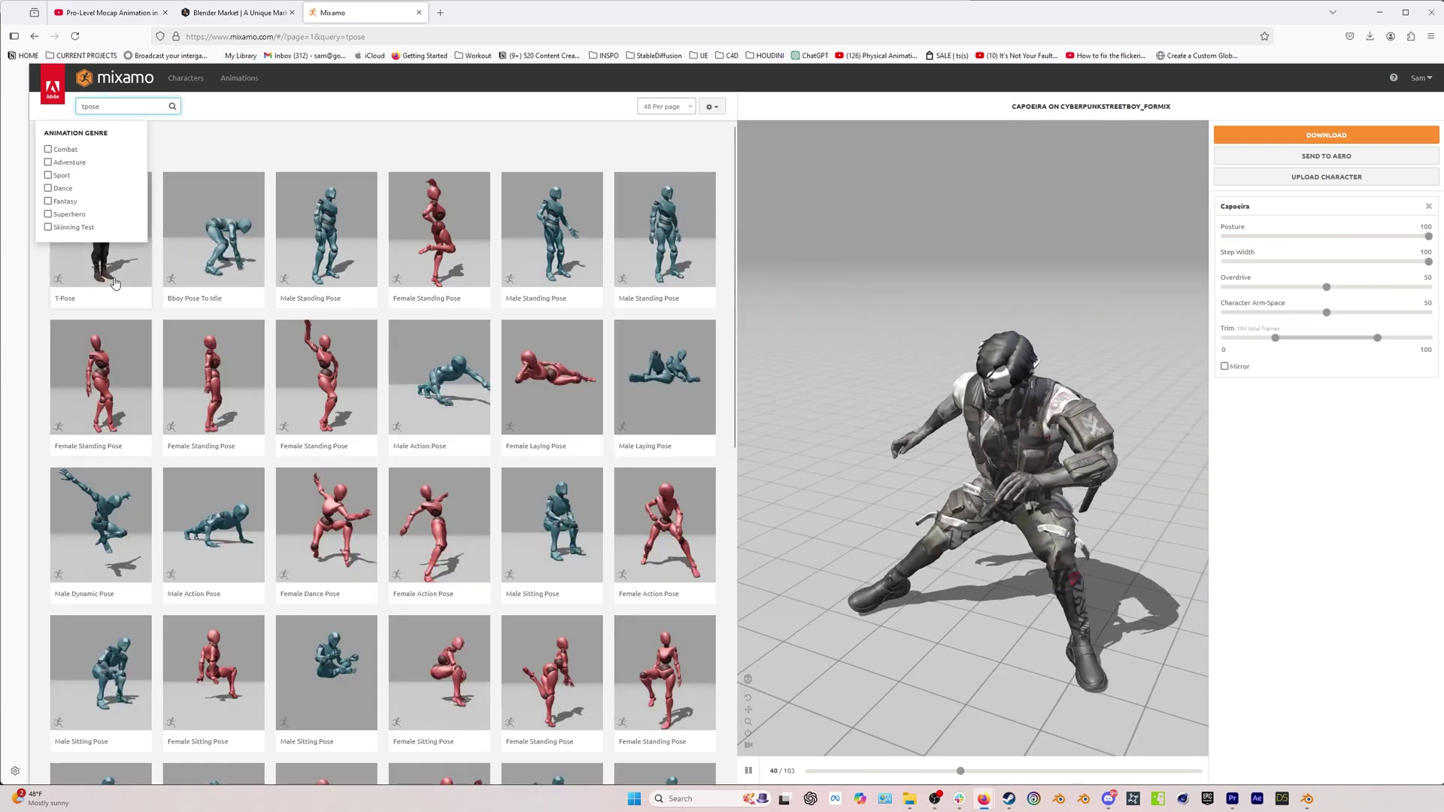
click(113, 282)
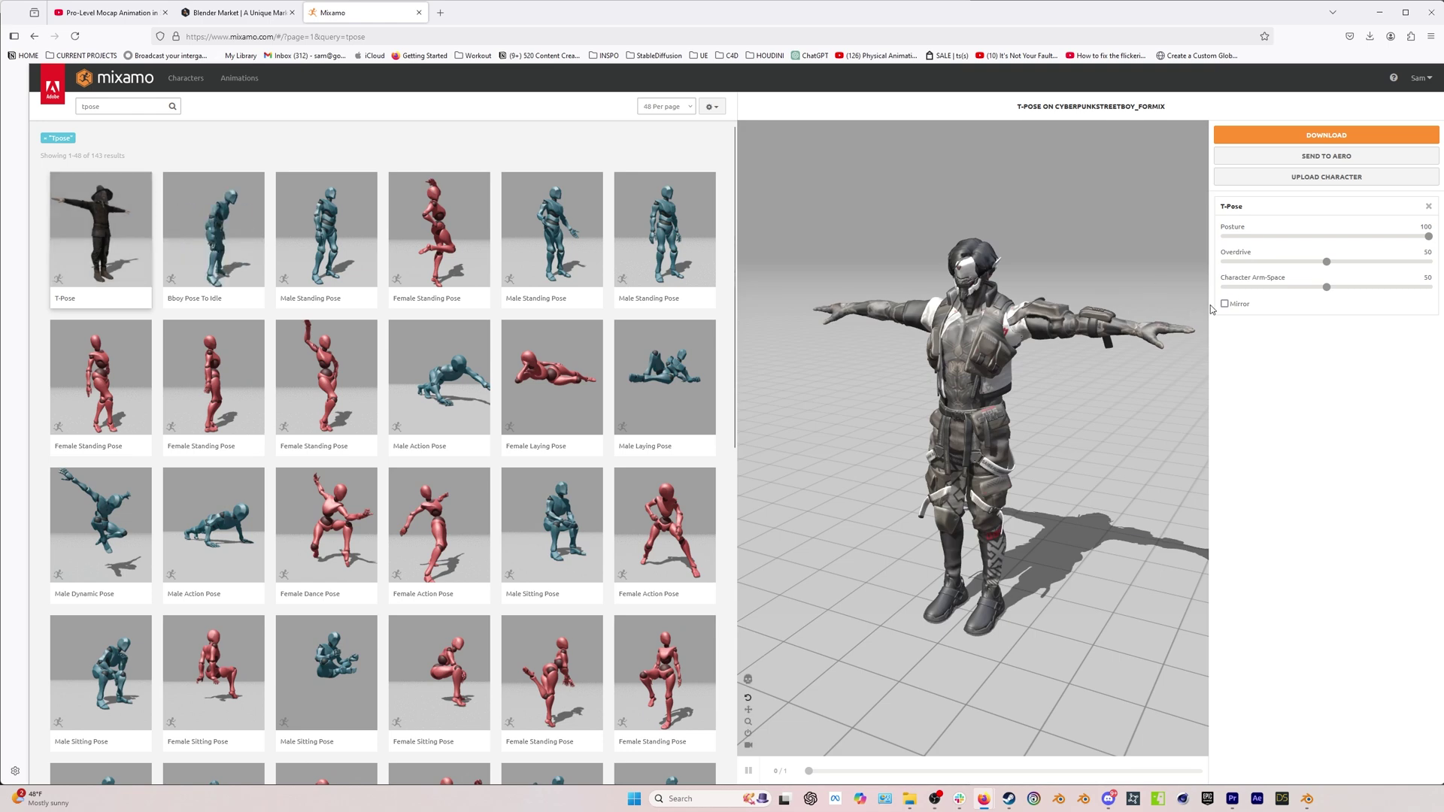
click(1349, 140)
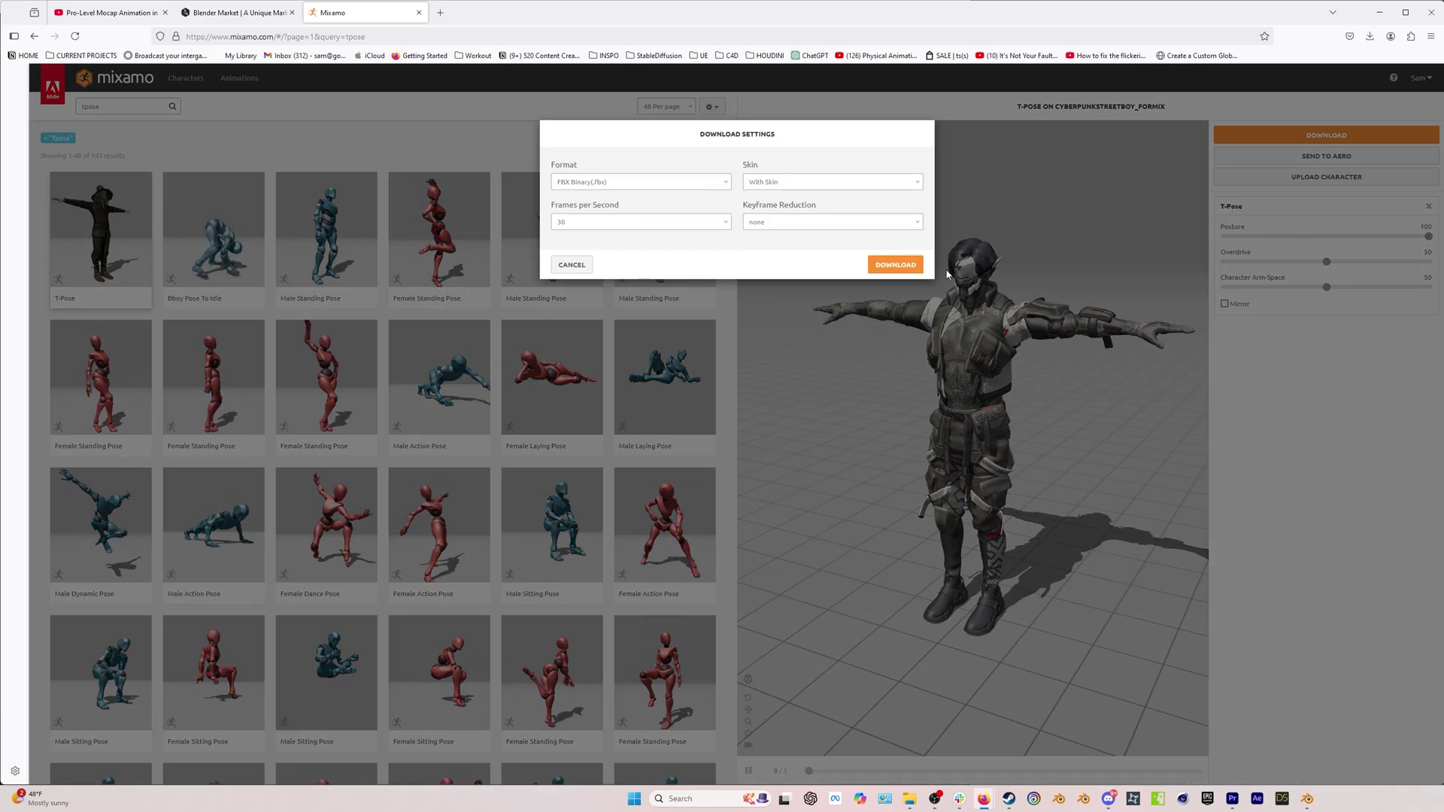
click(723, 224)
click(683, 241)
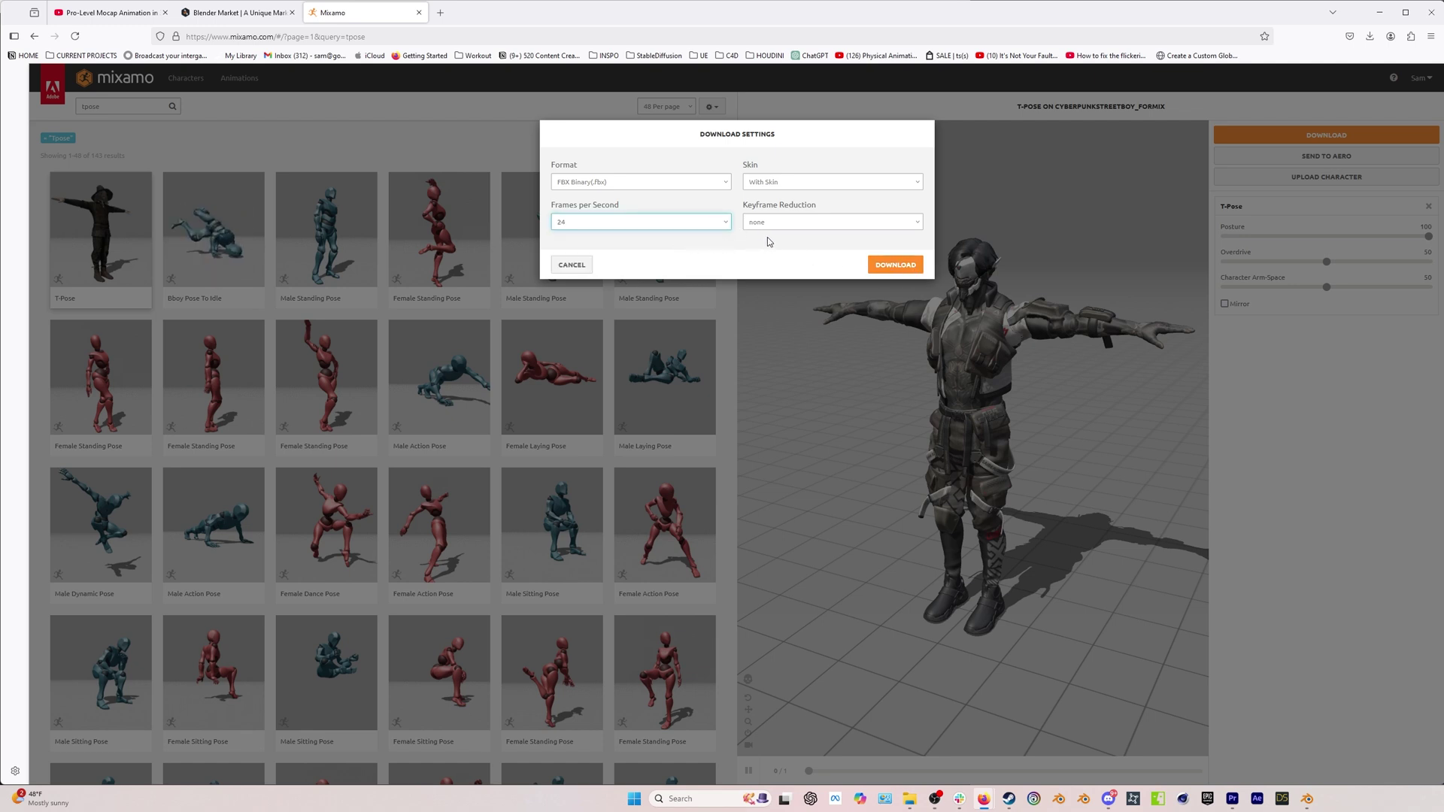
click(894, 267)
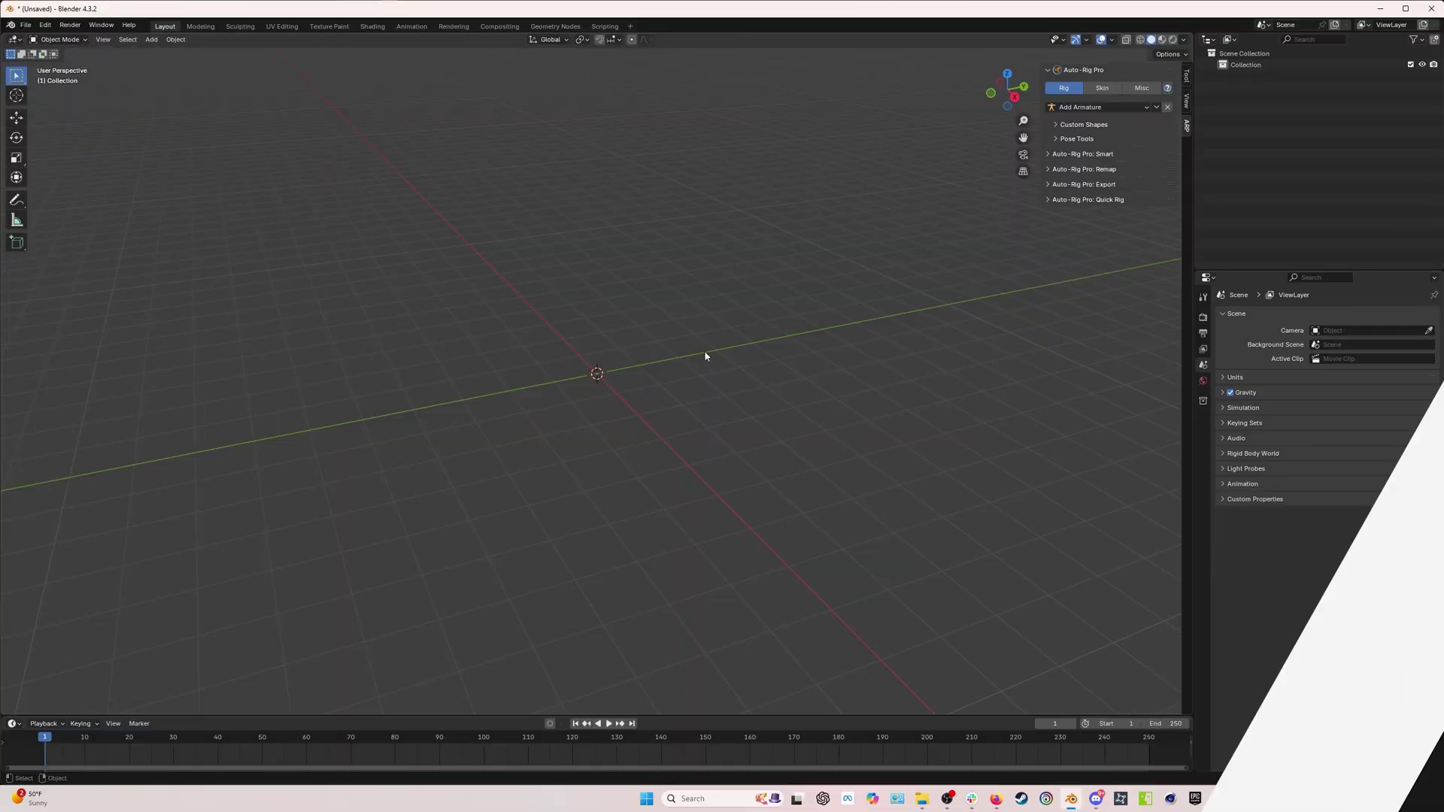
Start an FBX import and choose CyberpunkBOY.fbx from the project folder.
click(25, 25)
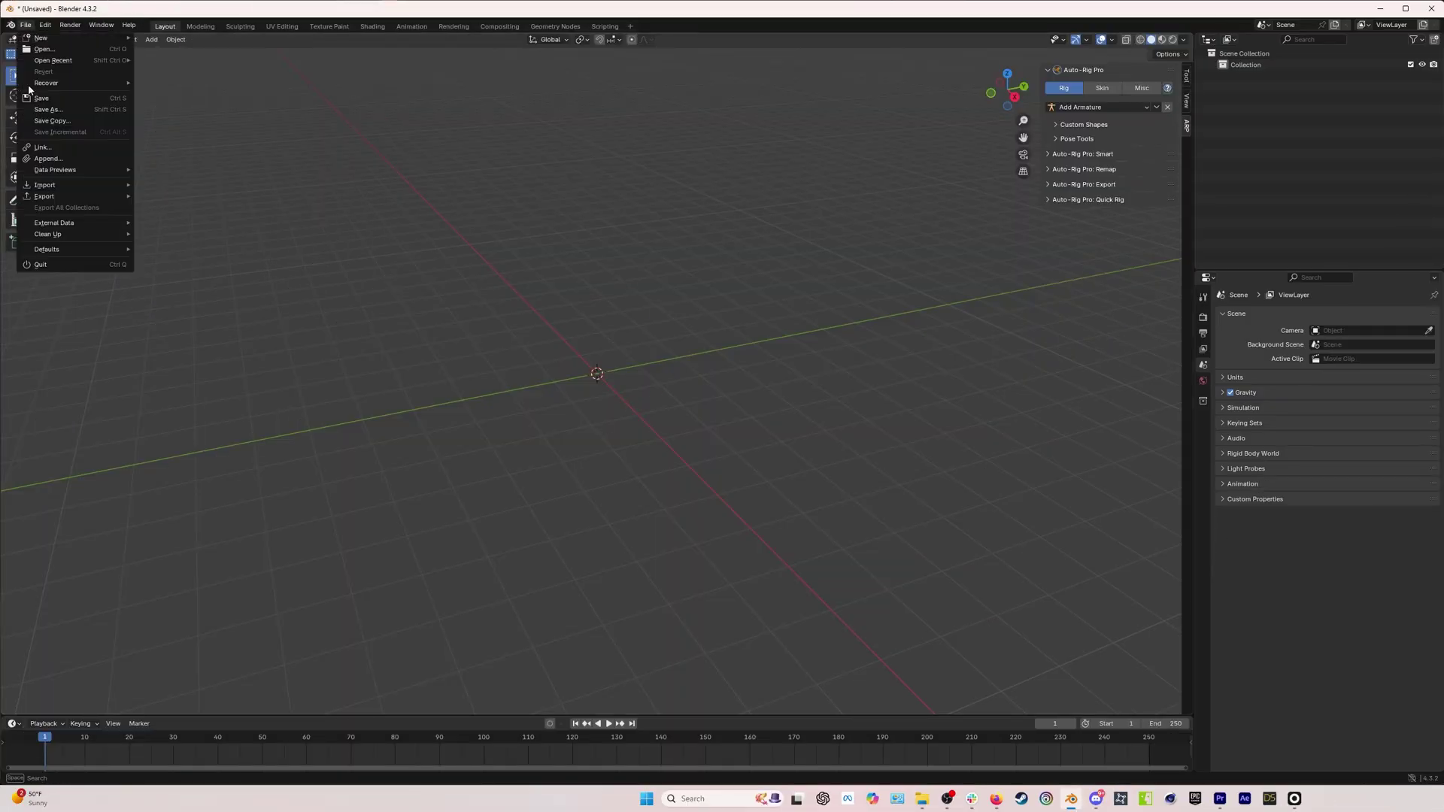
mouse_move(45, 186)
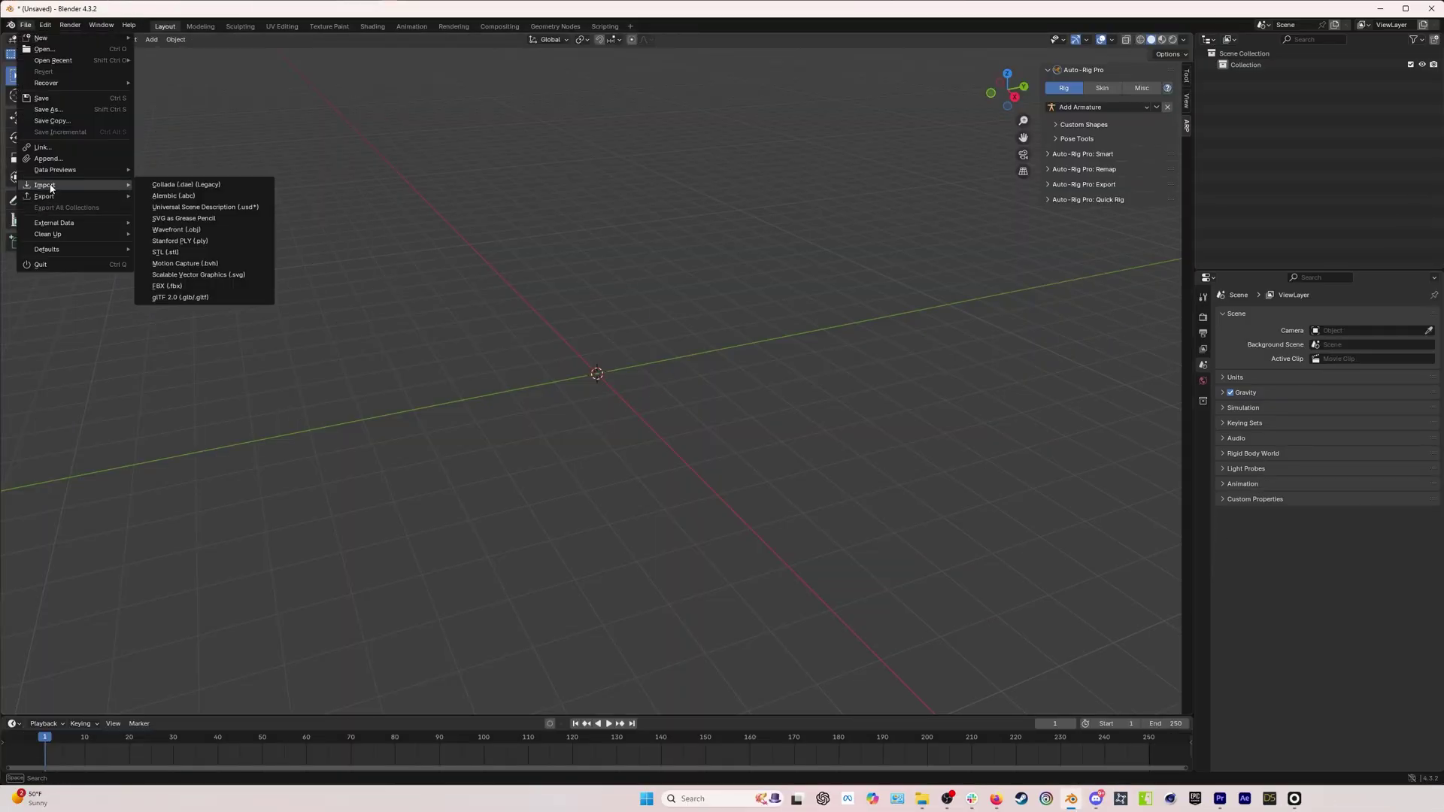
click(176, 287)
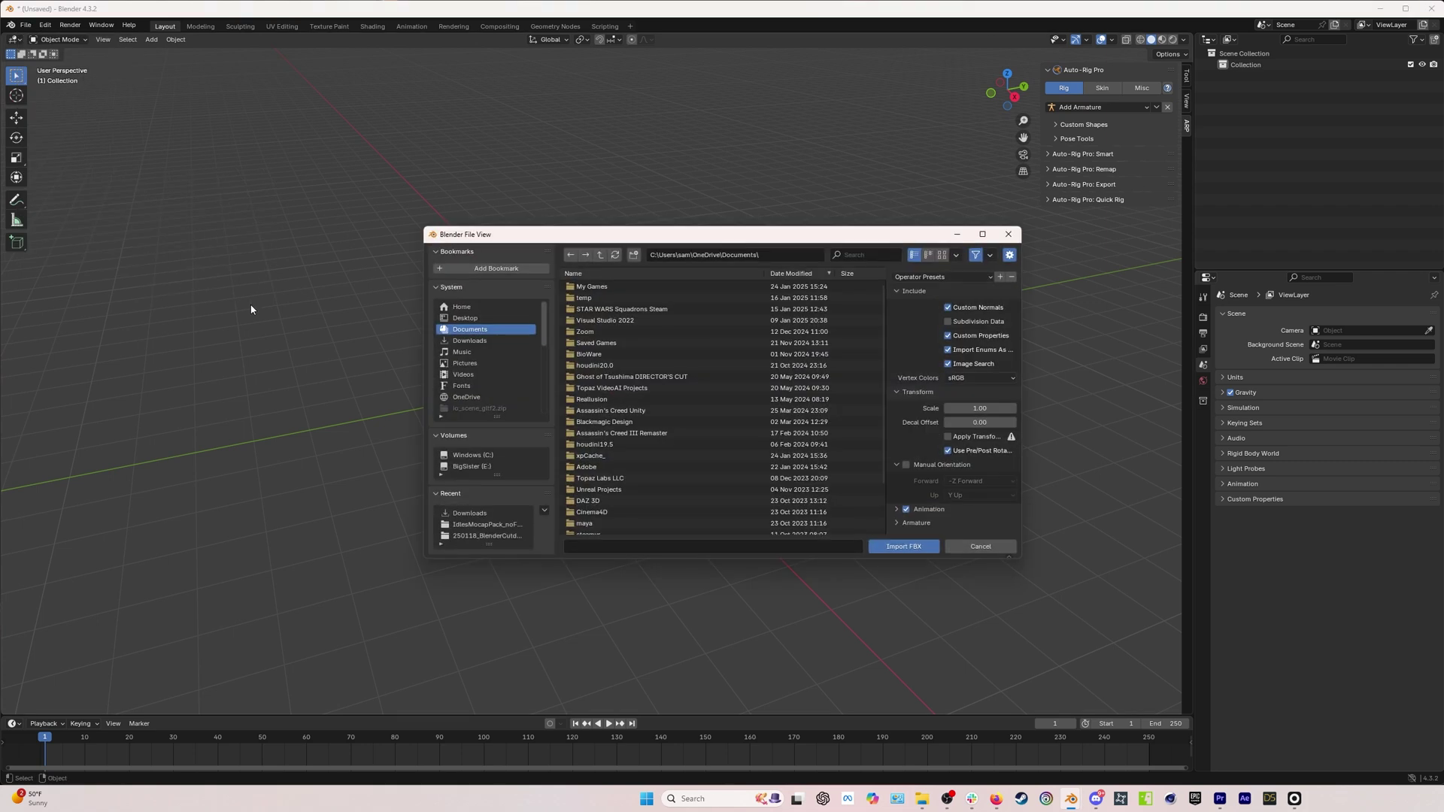
click(479, 535)
click(700, 388)
Import it with Animation off and Automatic Bone Orientation on.
click(902, 524)
scroll(990, 520, down, 3)
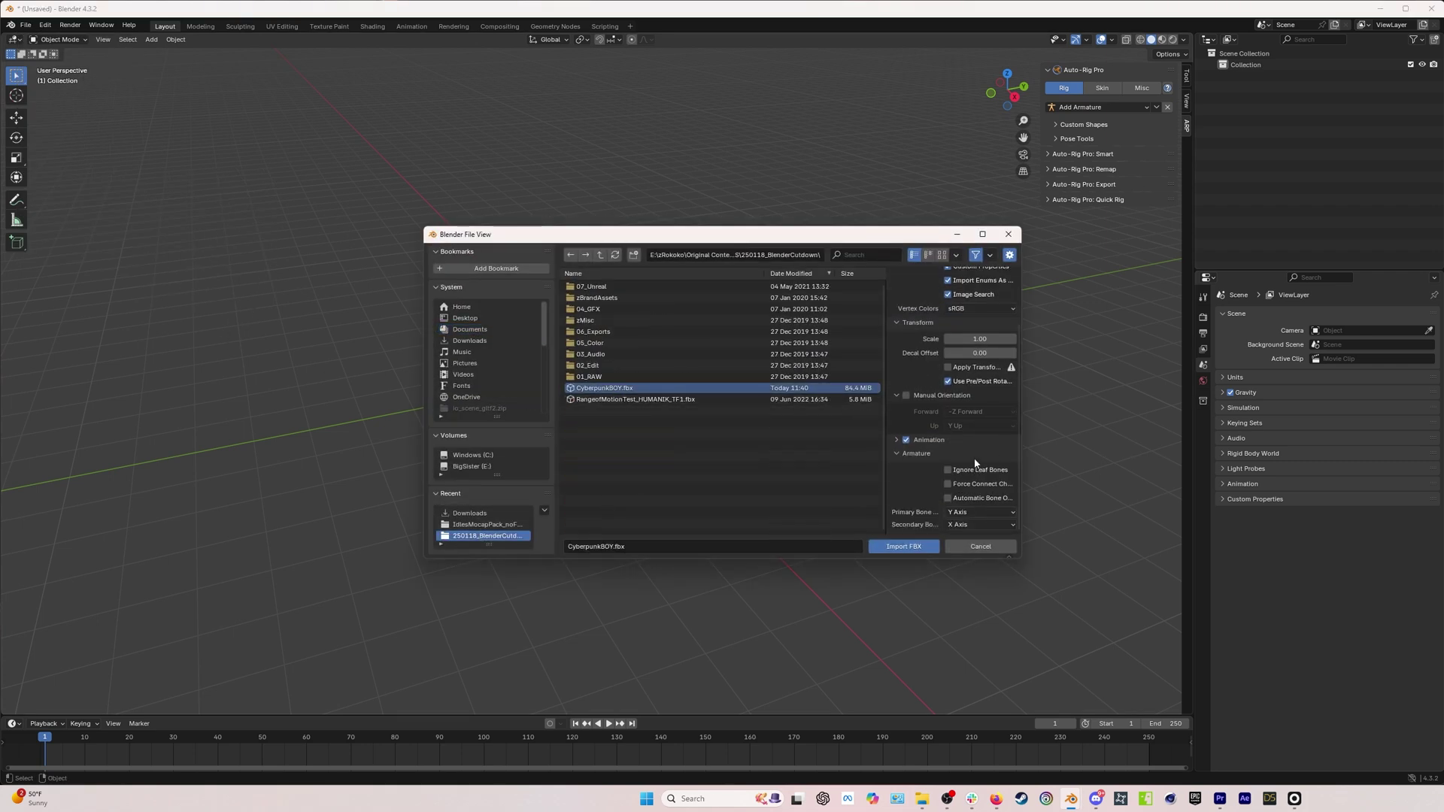
click(906, 440)
click(950, 499)
drag(1021, 498, 1106, 498)
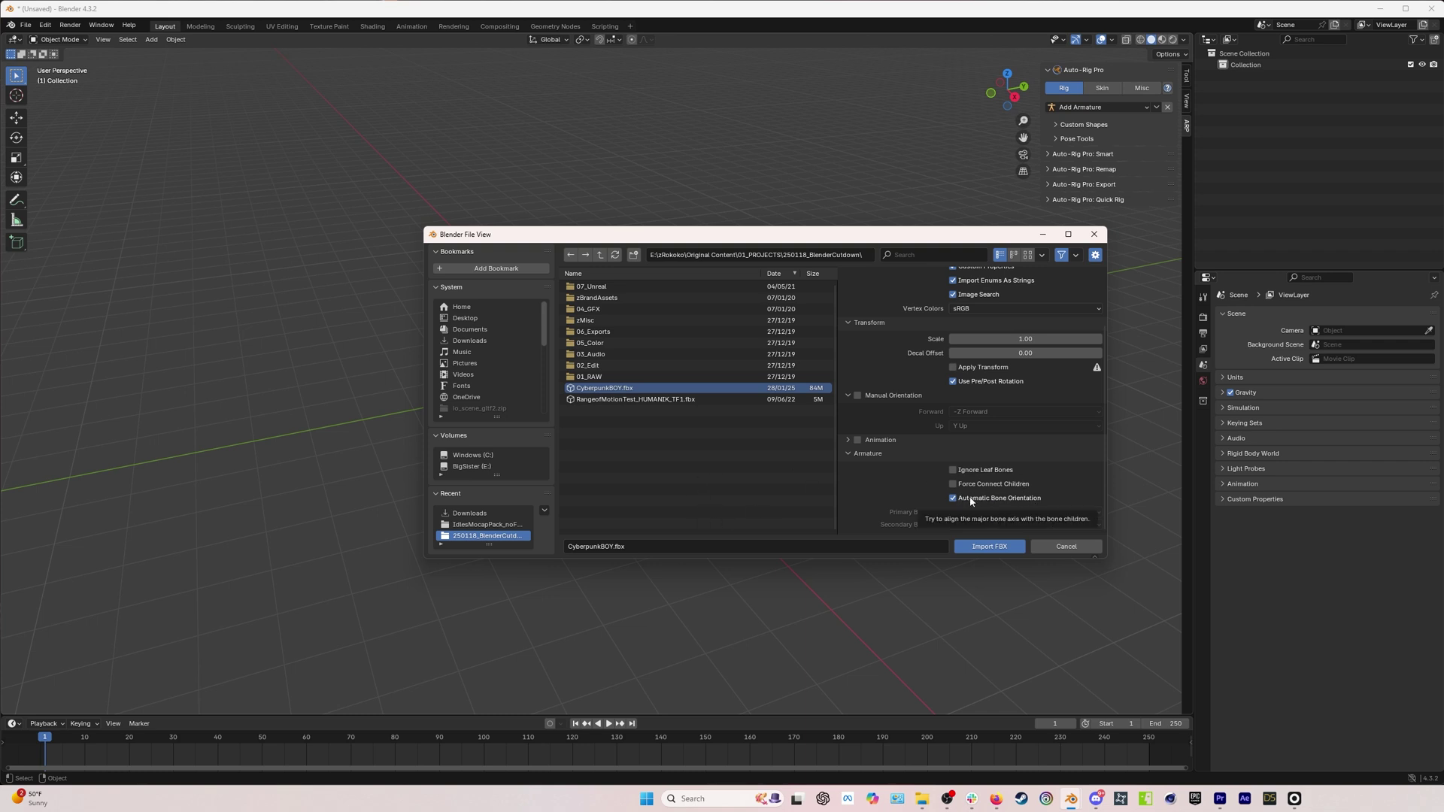
drag(840, 235, 778, 203)
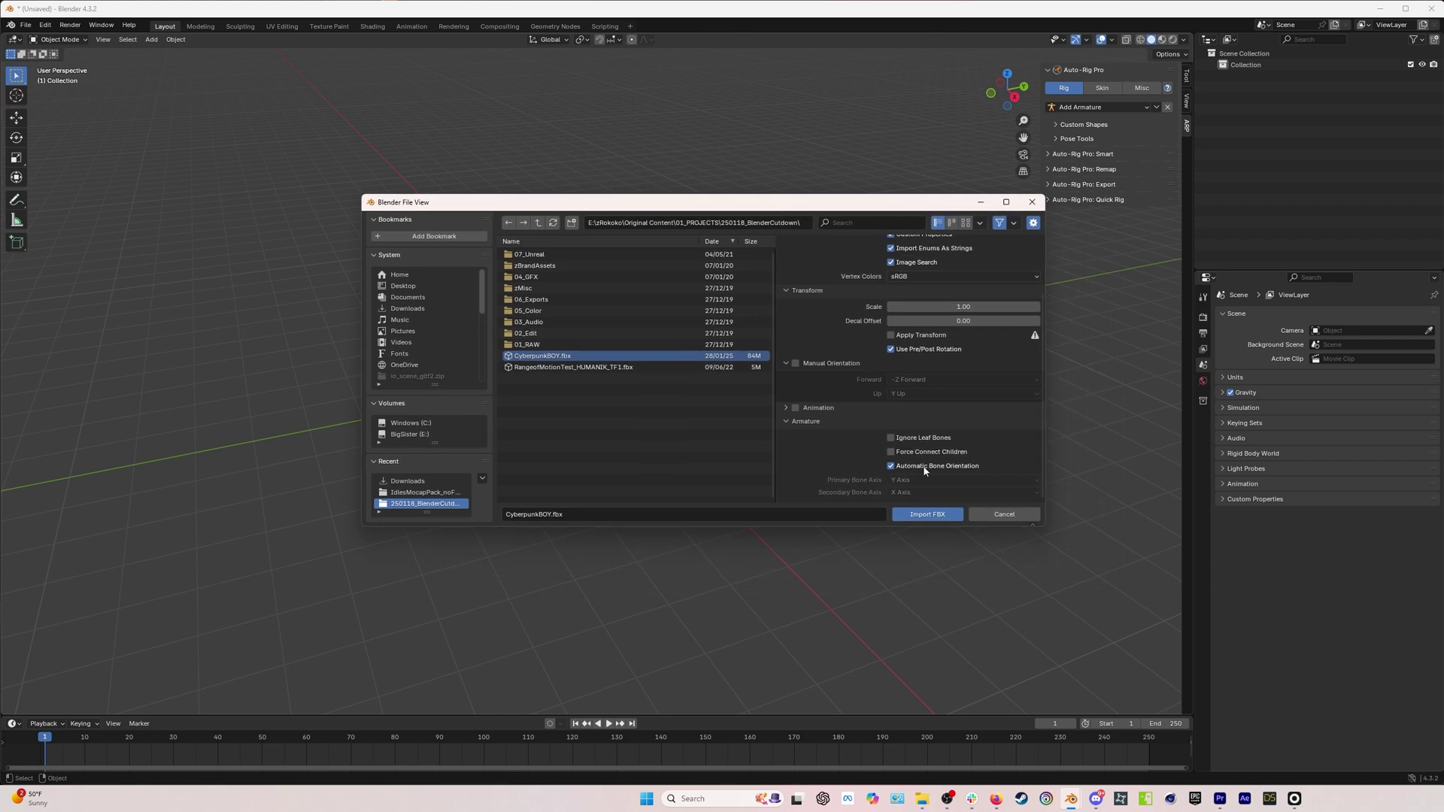
click(892, 468)
click(891, 466)
click(933, 515)
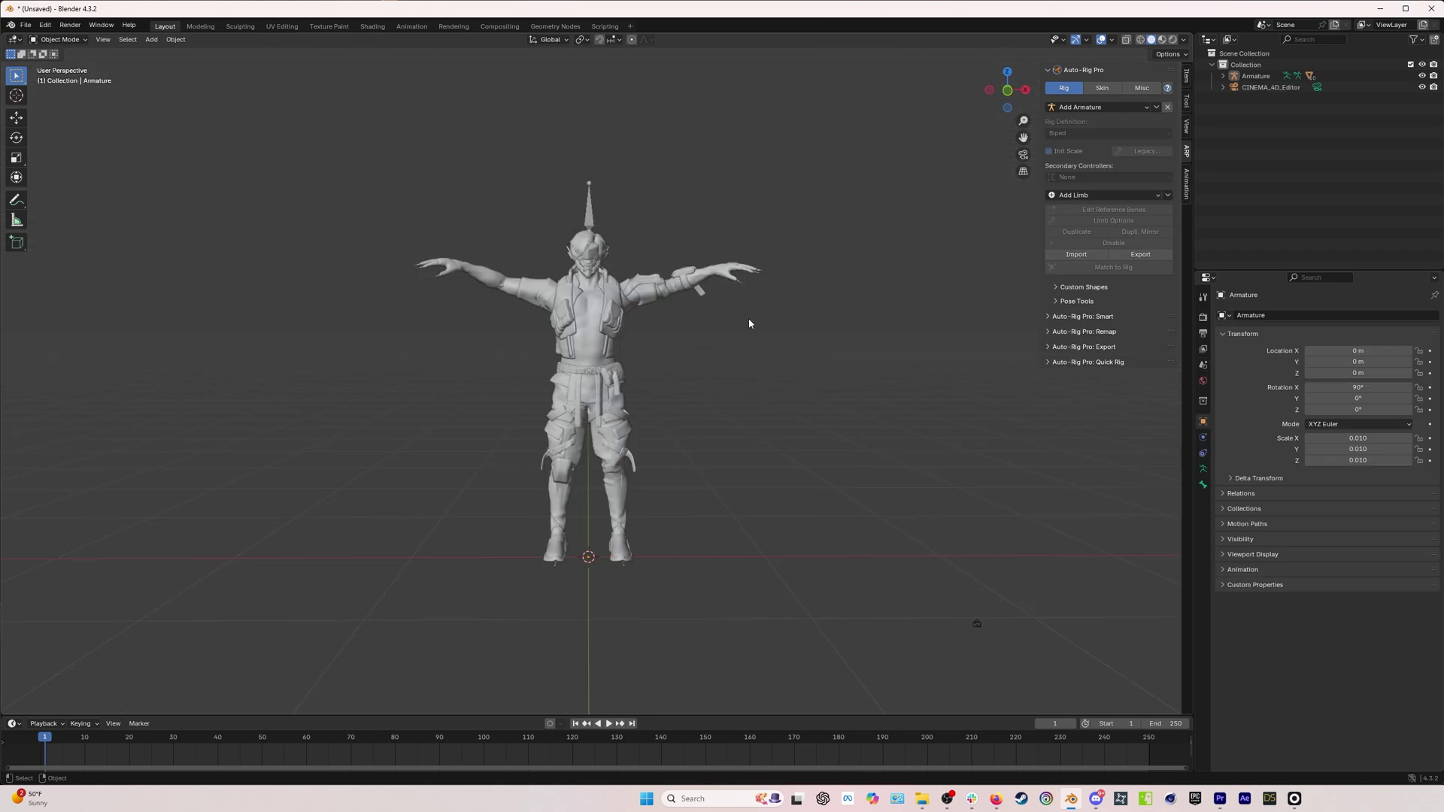
Select the character's Armature and import the Mixamo preset into Quick Rig.
click(592, 220)
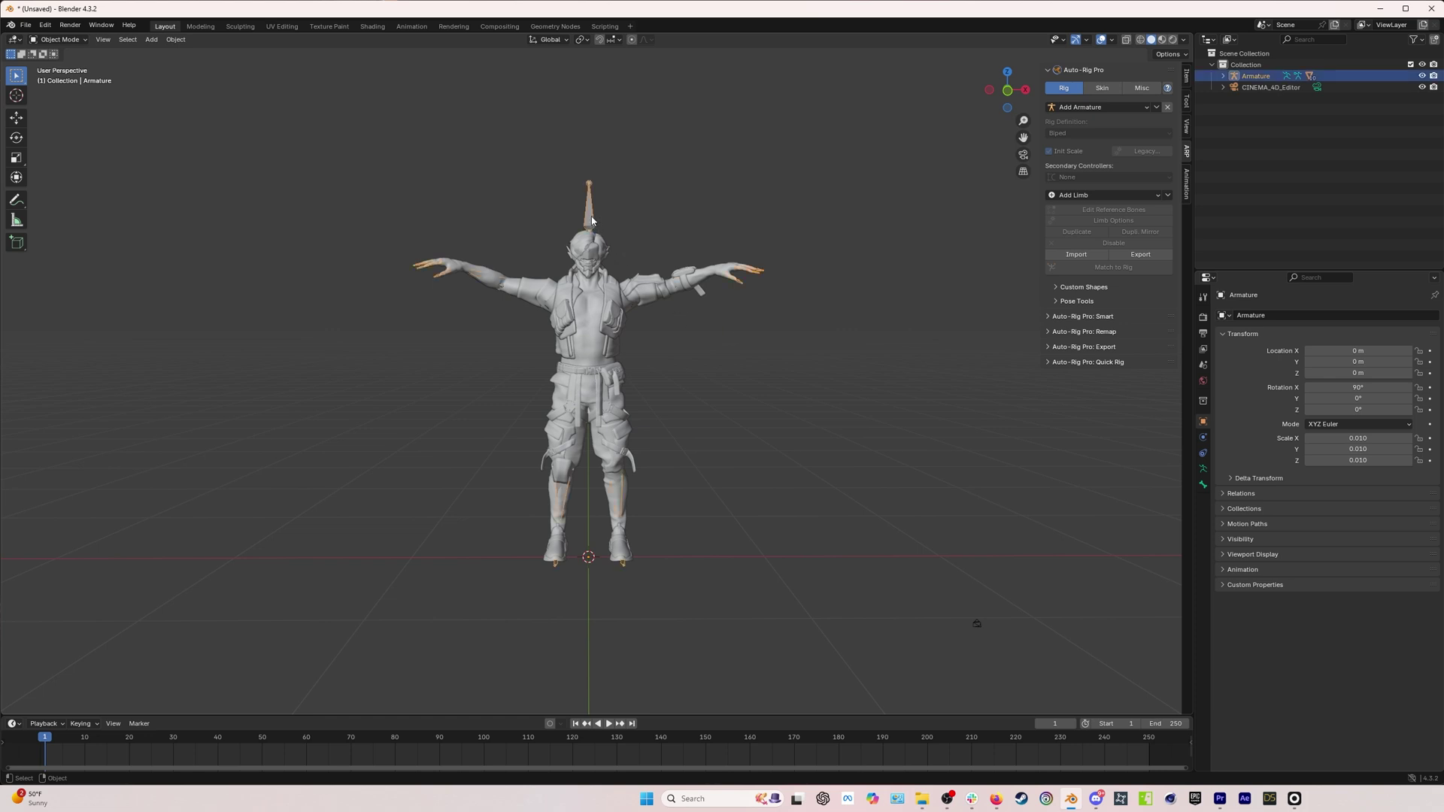
click(607, 329)
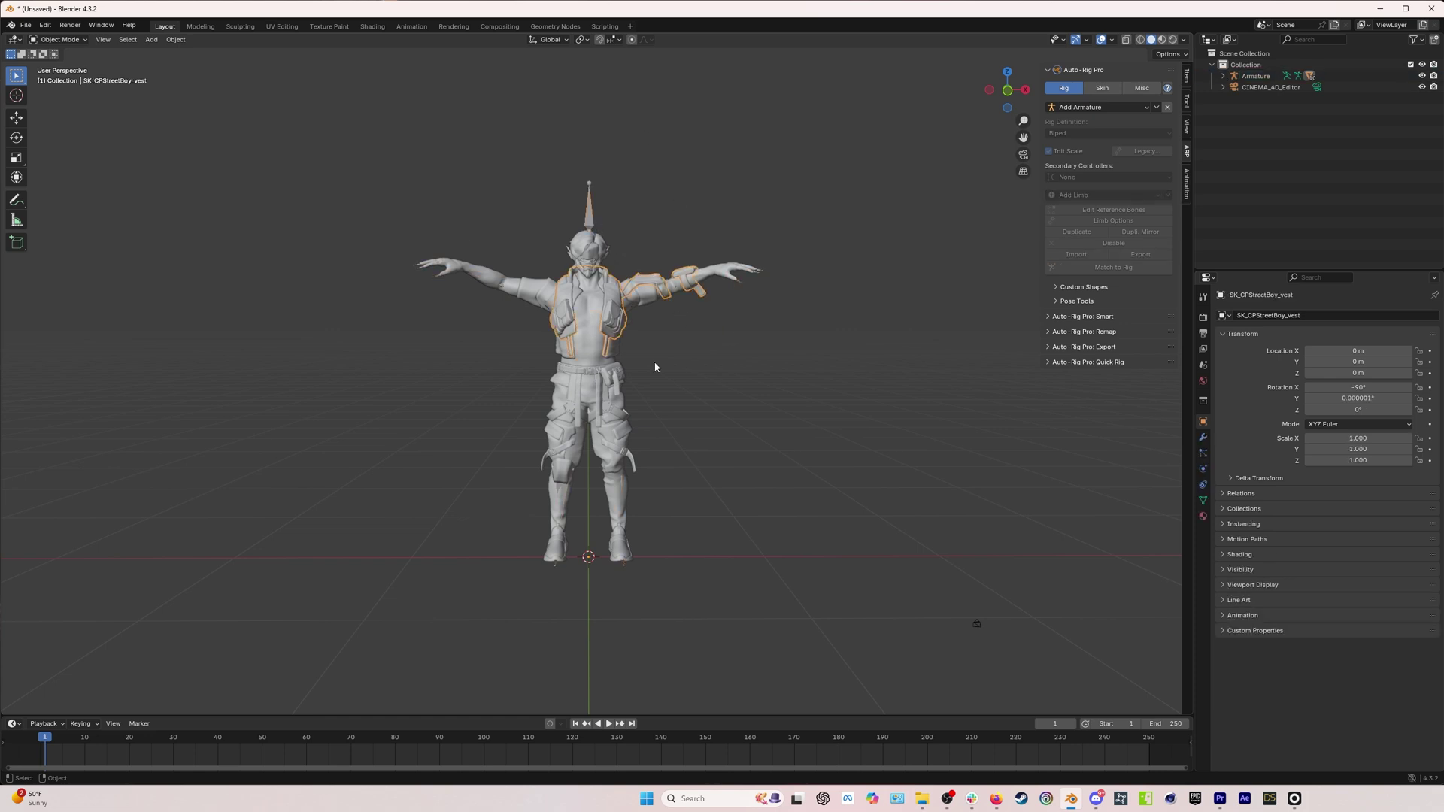
click(585, 197)
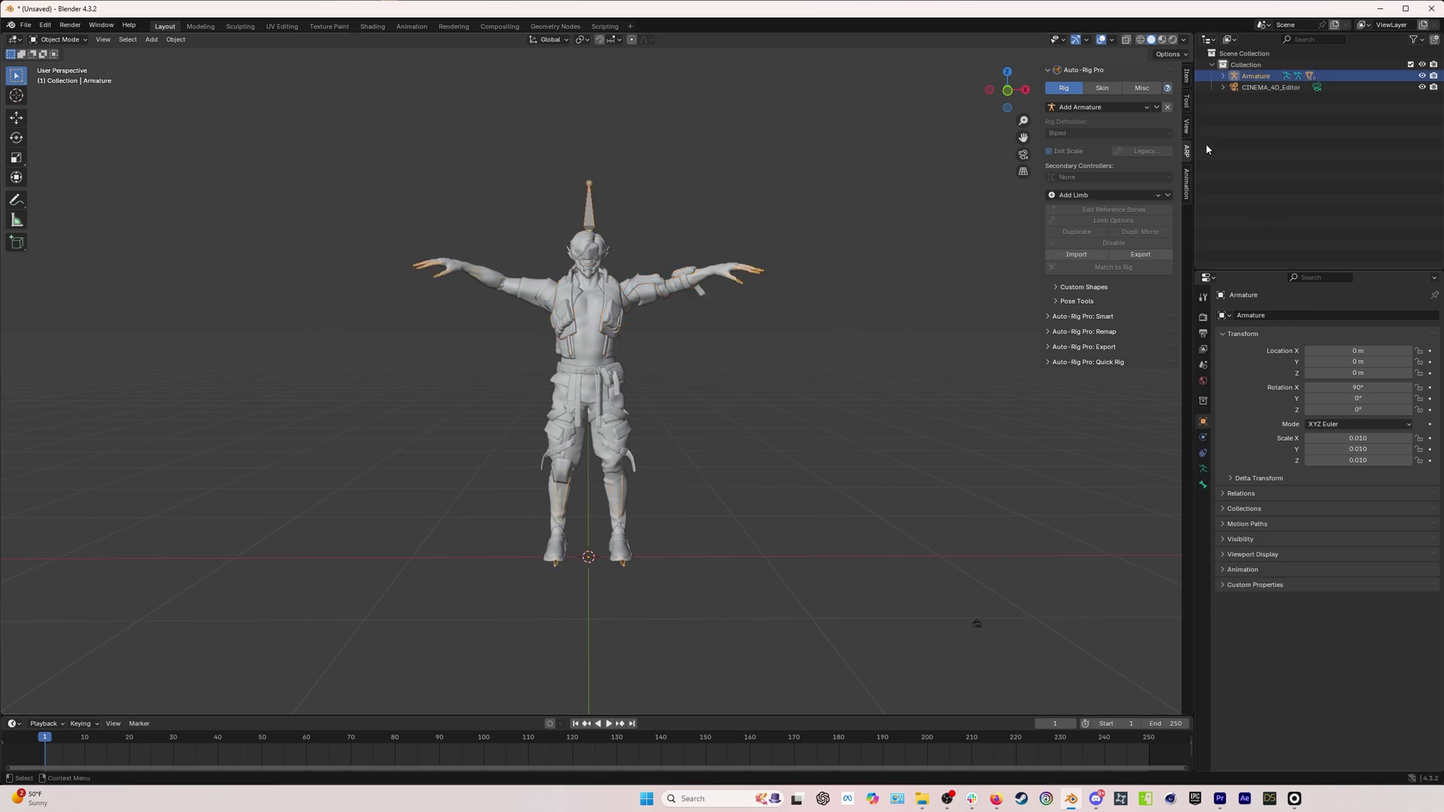
click(1098, 361)
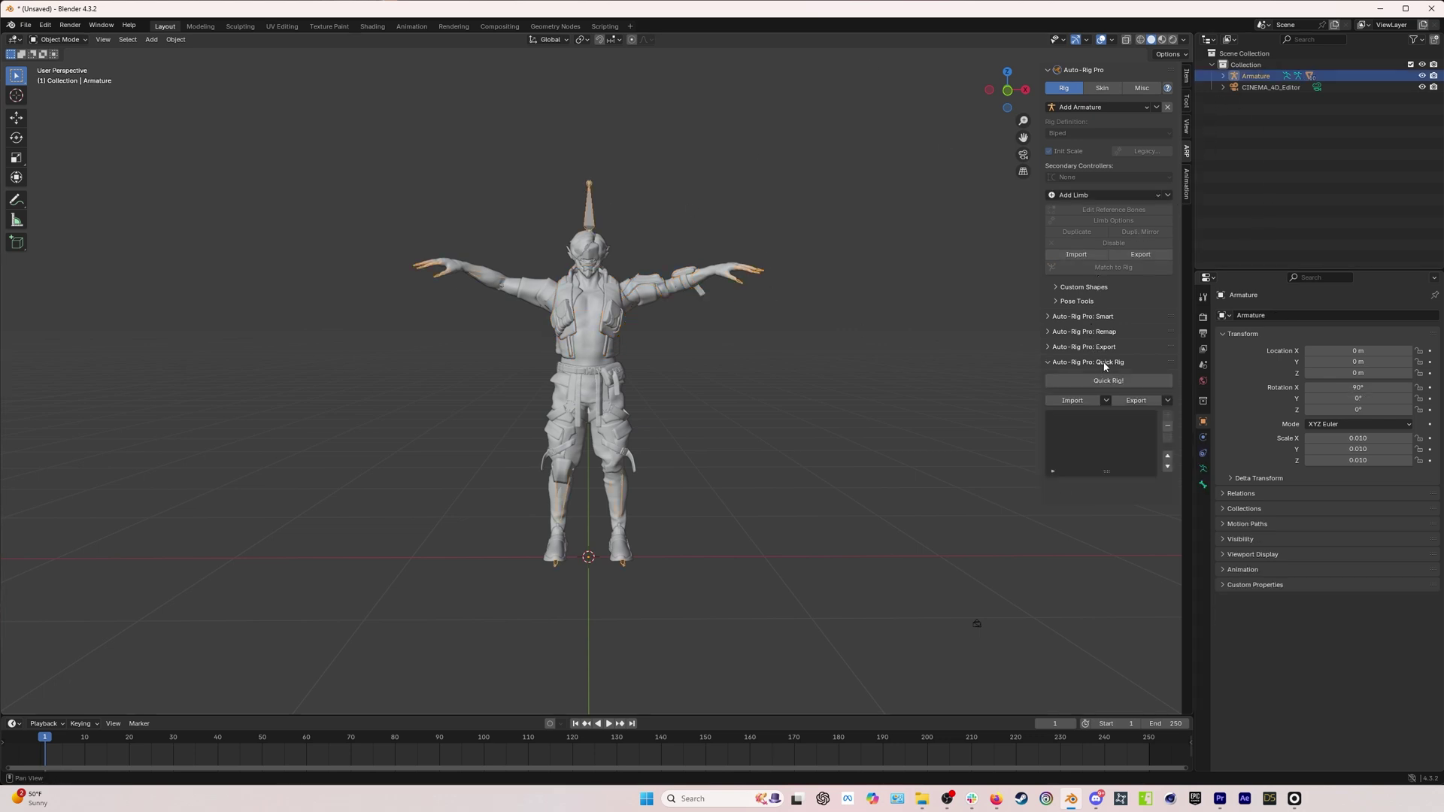
click(1106, 401)
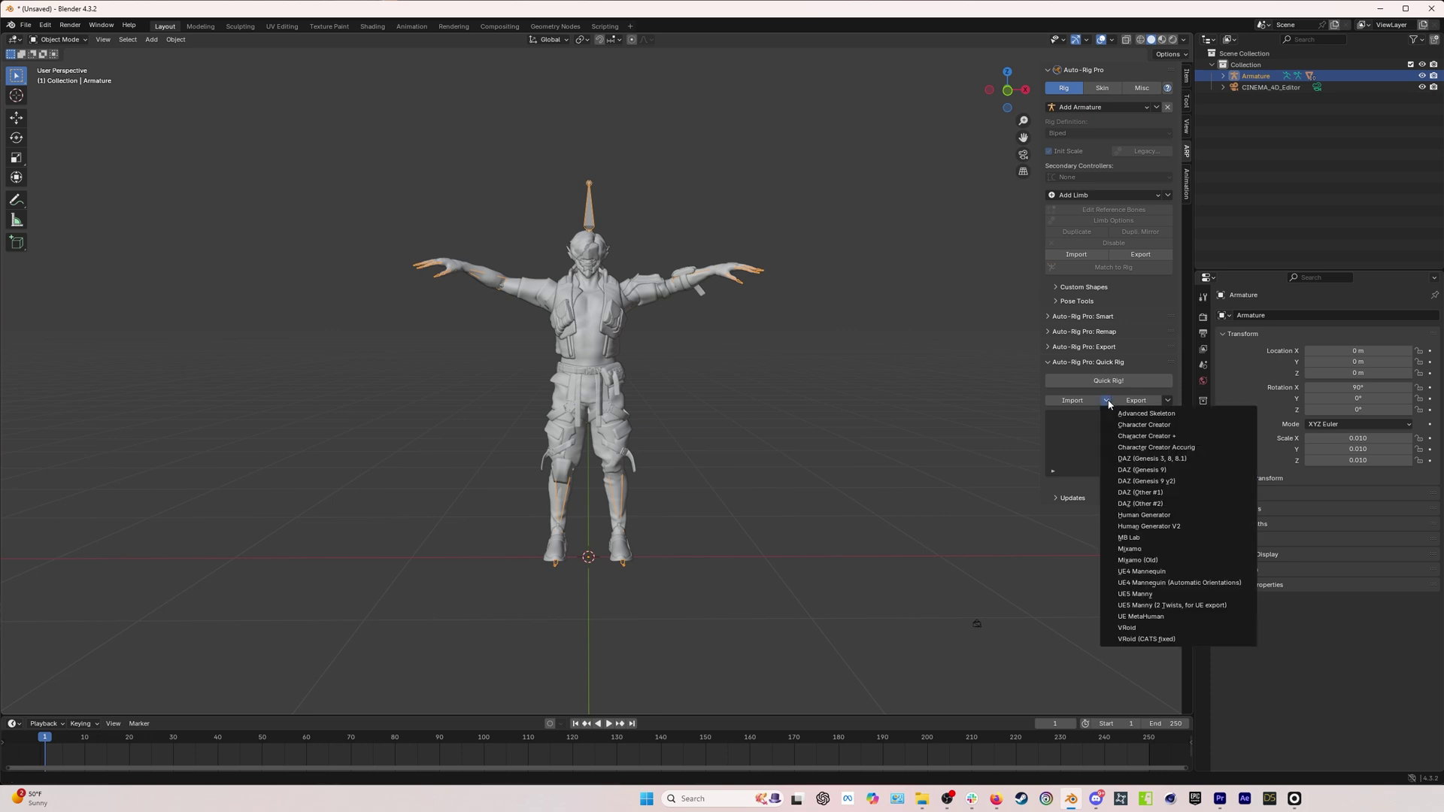
click(1143, 549)
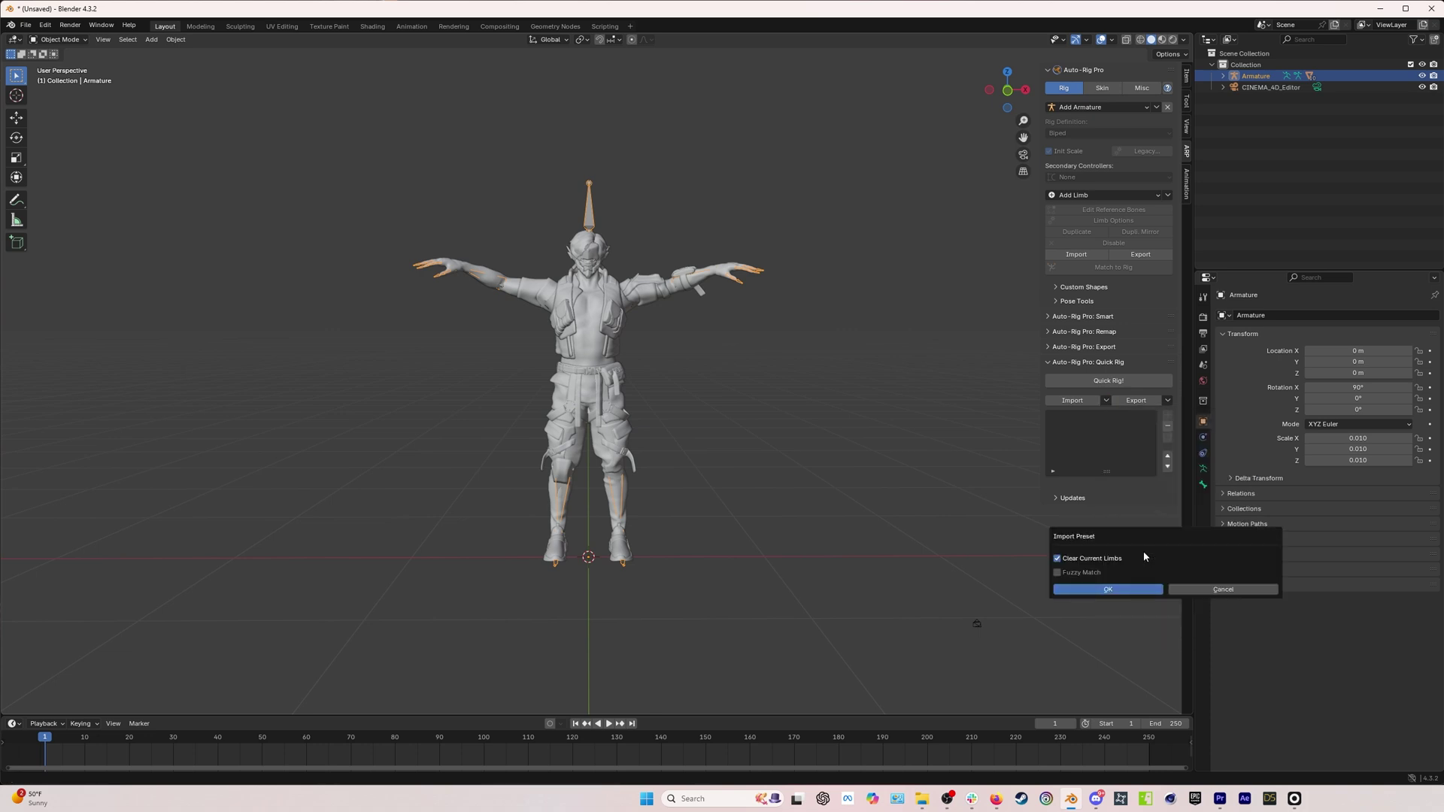
click(1106, 589)
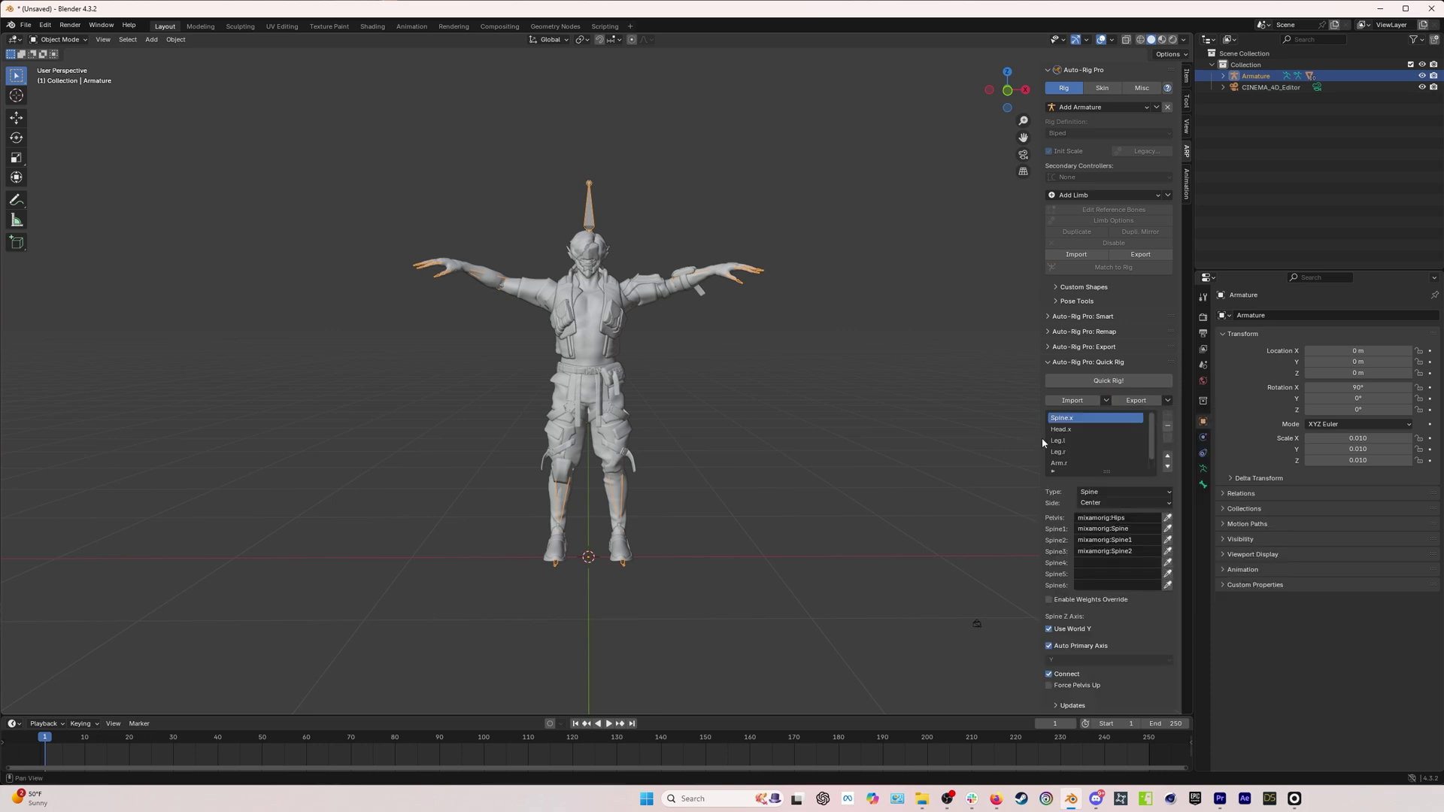
Run Quick Rig and confirm Make Rig to generate the control rig.
drag(1040, 438, 931, 478)
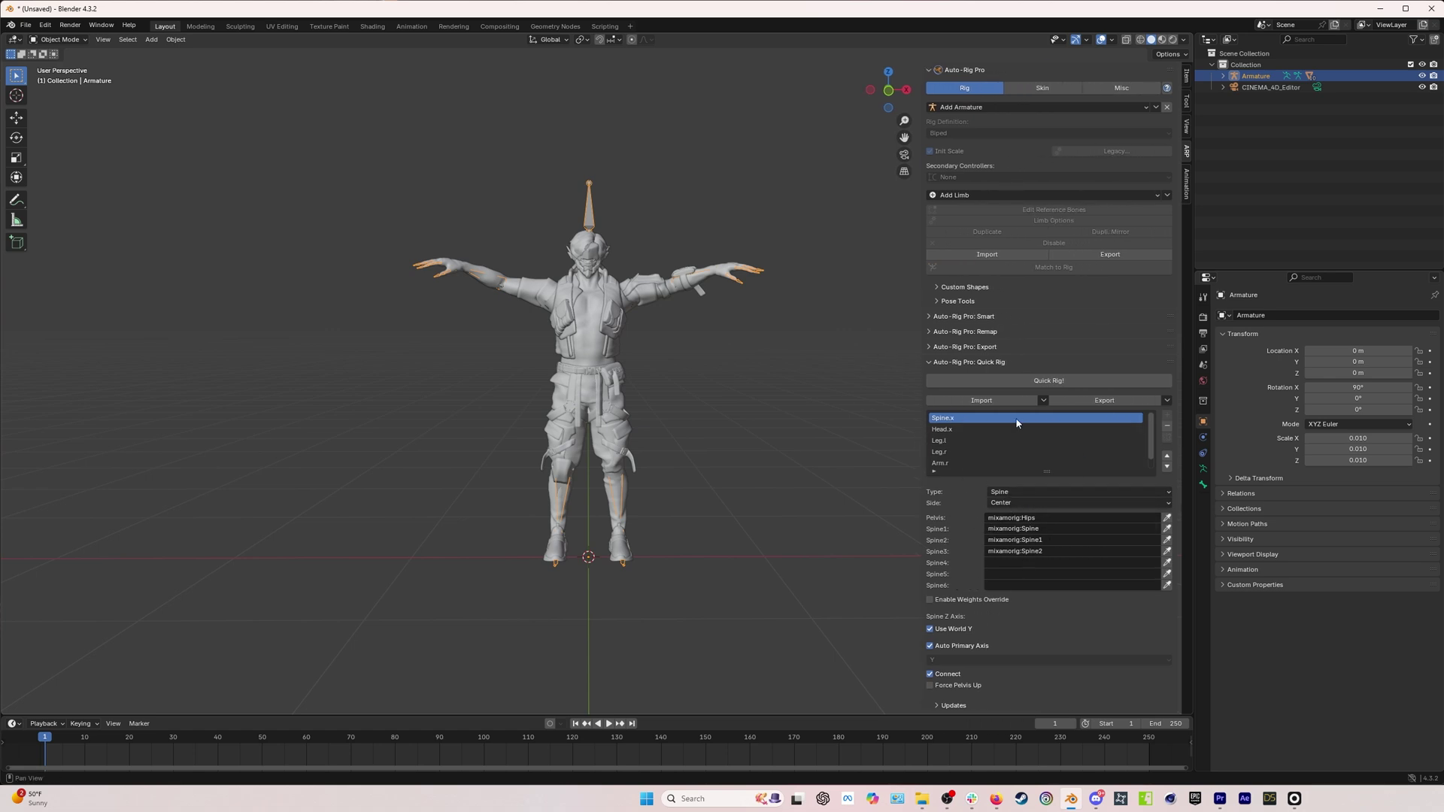
click(1043, 401)
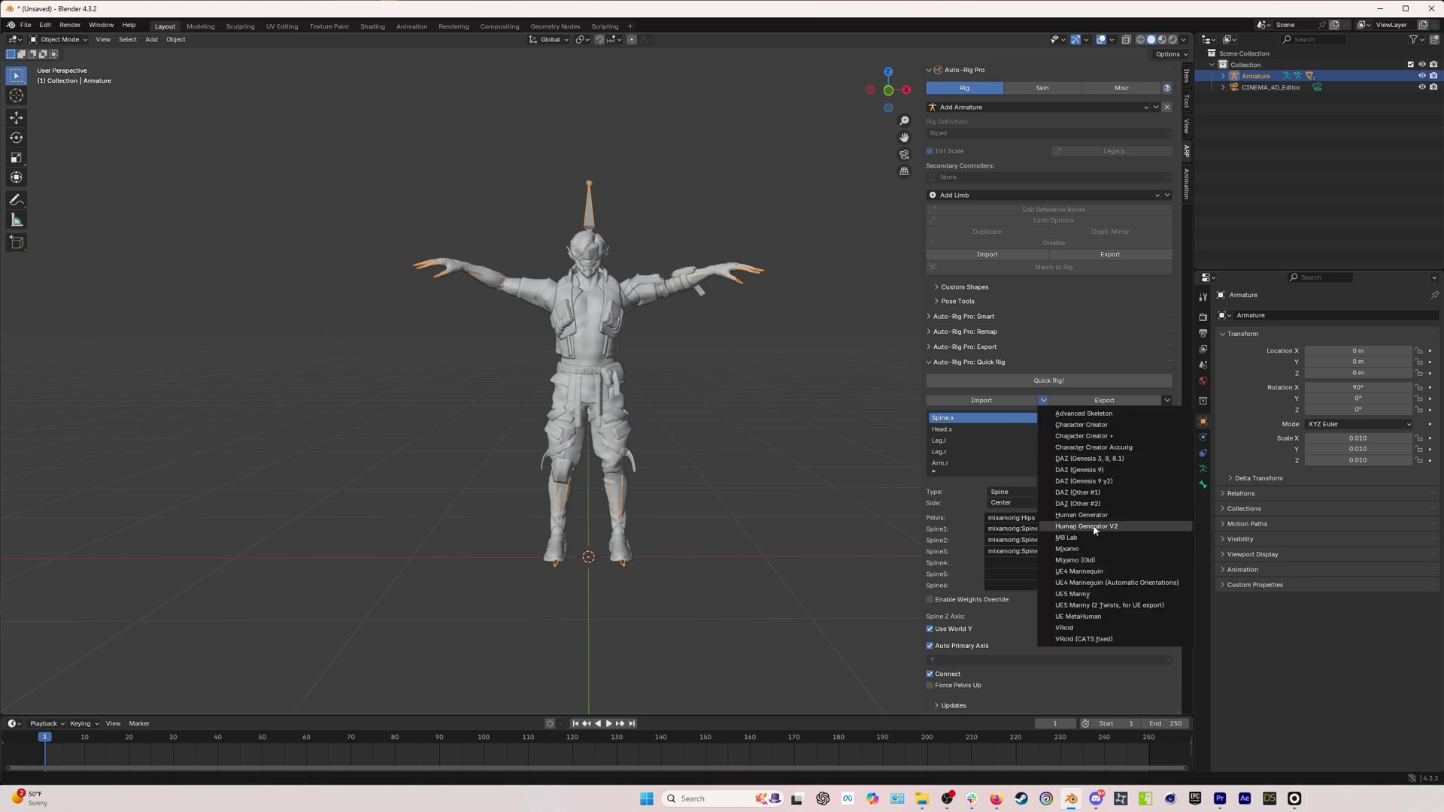
click(1073, 663)
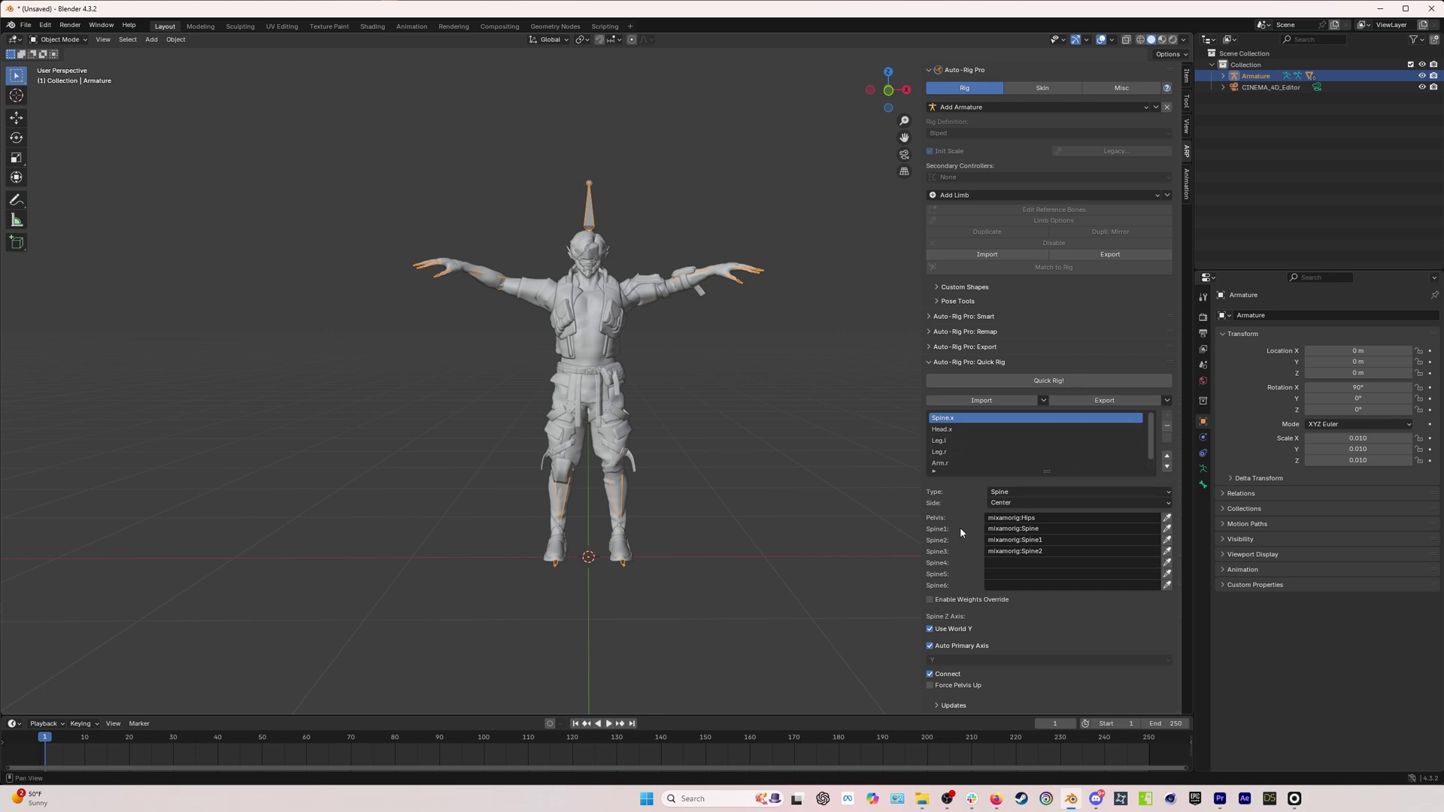
click(1045, 382)
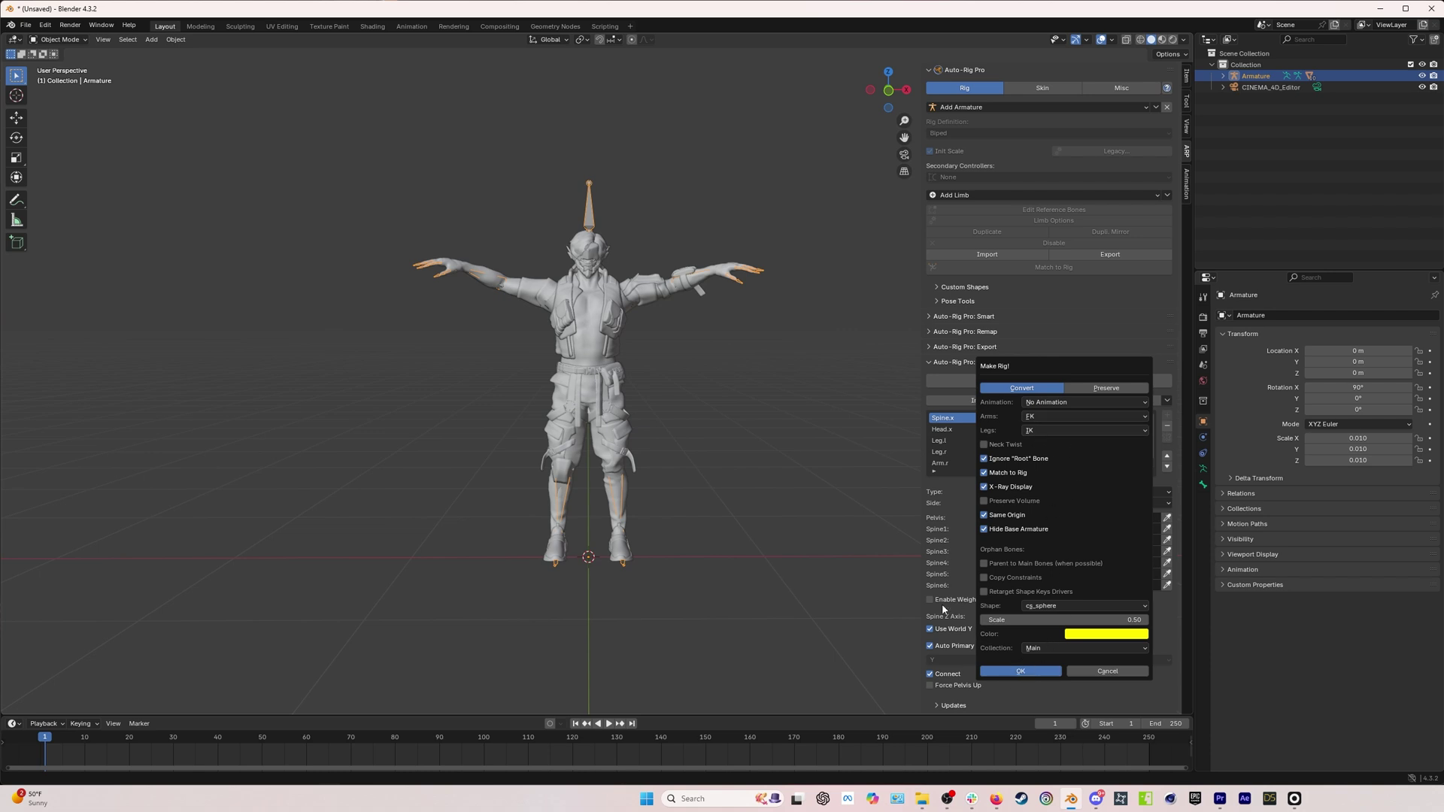
key(Return)
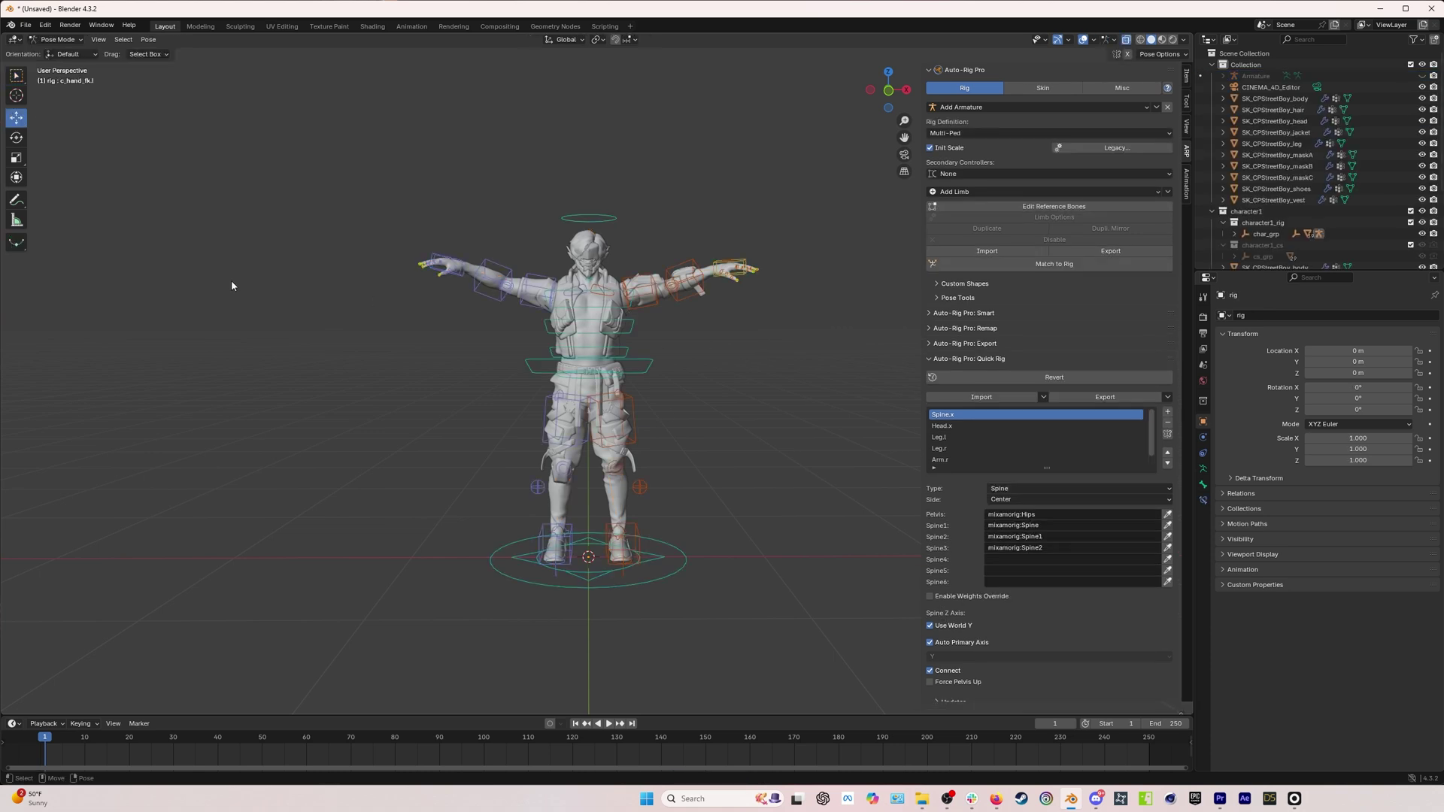
click(631, 534)
key(g)
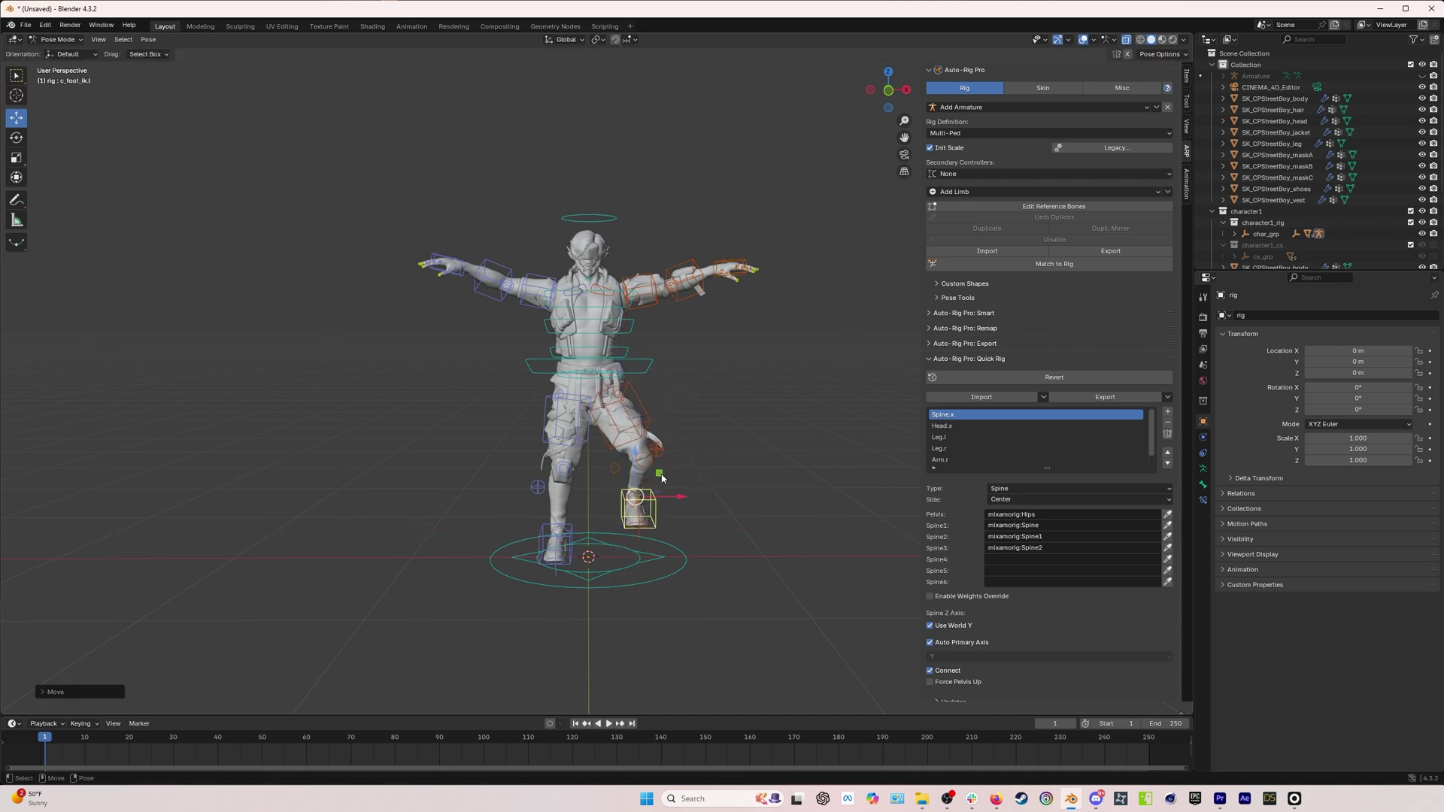
key(Escape)
click(655, 292)
key(shift+space)
key(r)
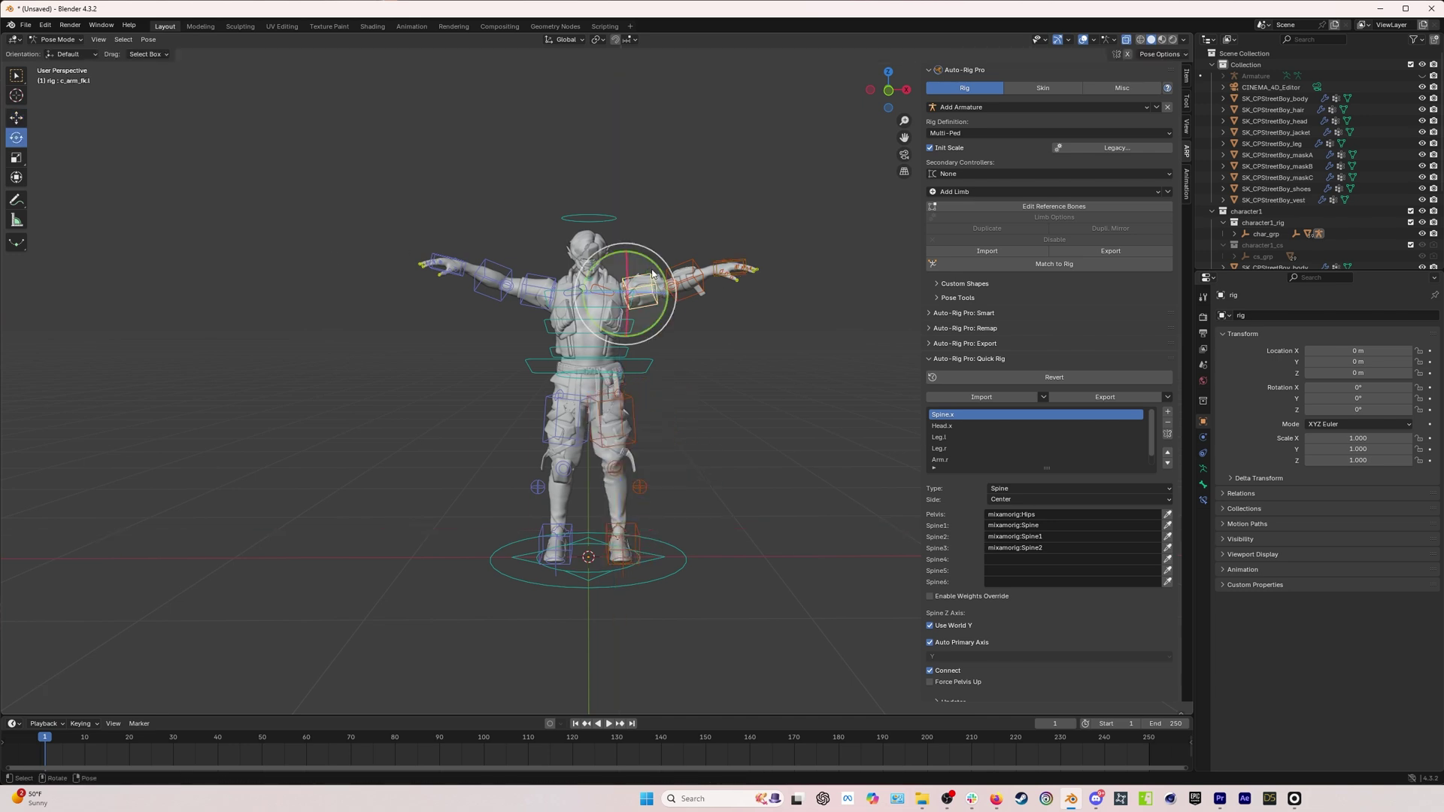
key(r)
key(r)
key(Escape)
ctrl+middle_drag(679, 371, 579, 362)
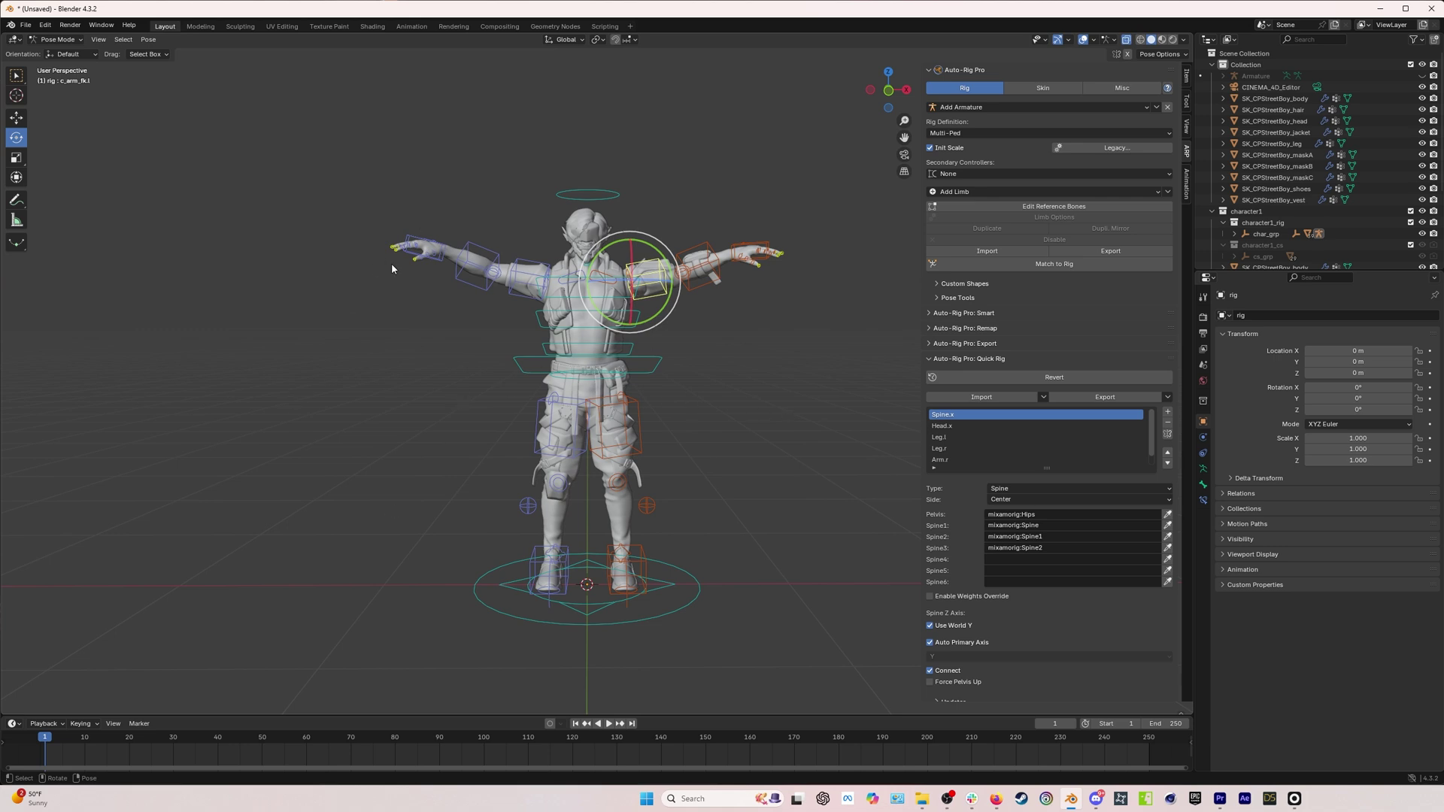
click(691, 477)
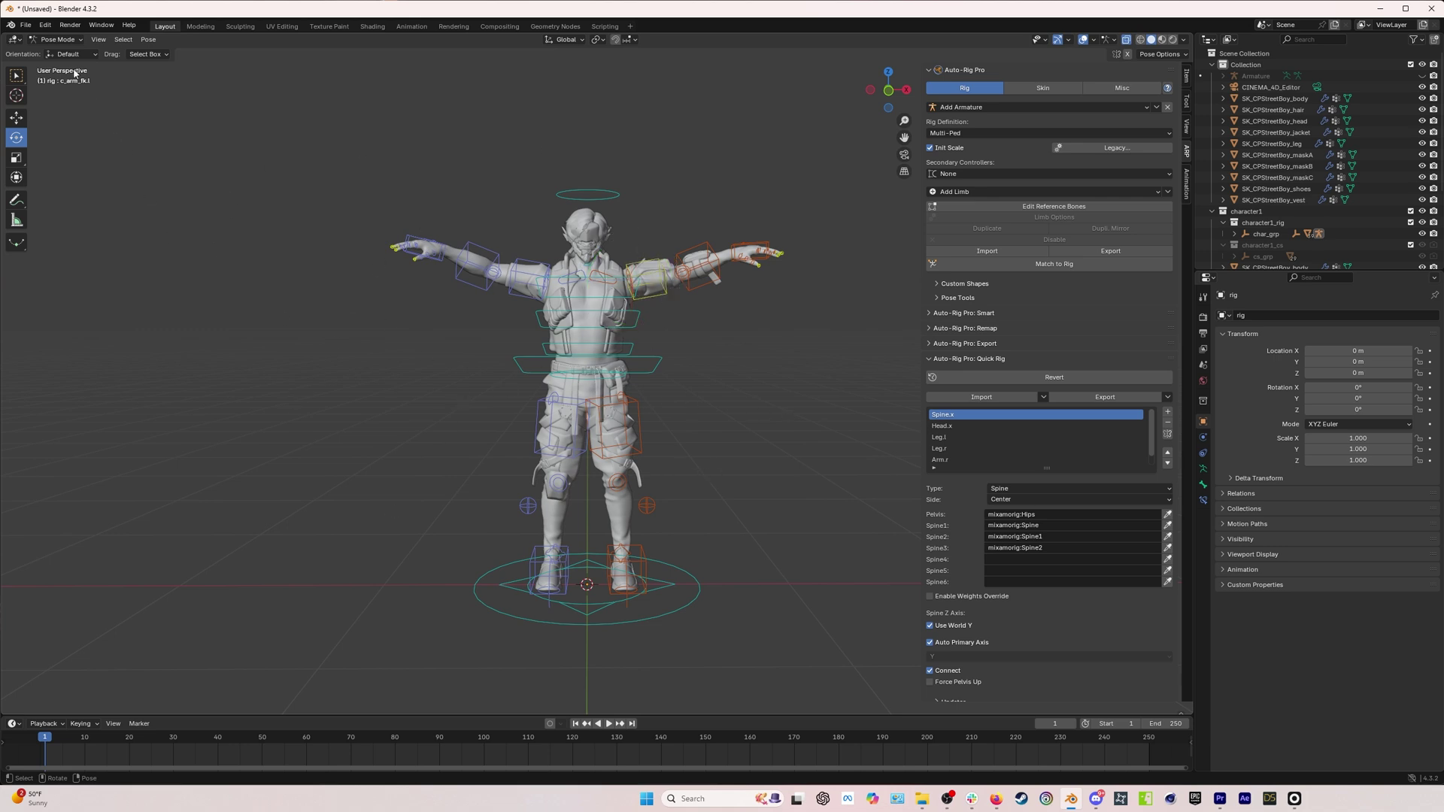
Import FightingIdle_mixamo.fbx from the IdlesMocapPack_noFACE folder with Animation enabled.
click(26, 25)
mouse_move(54, 184)
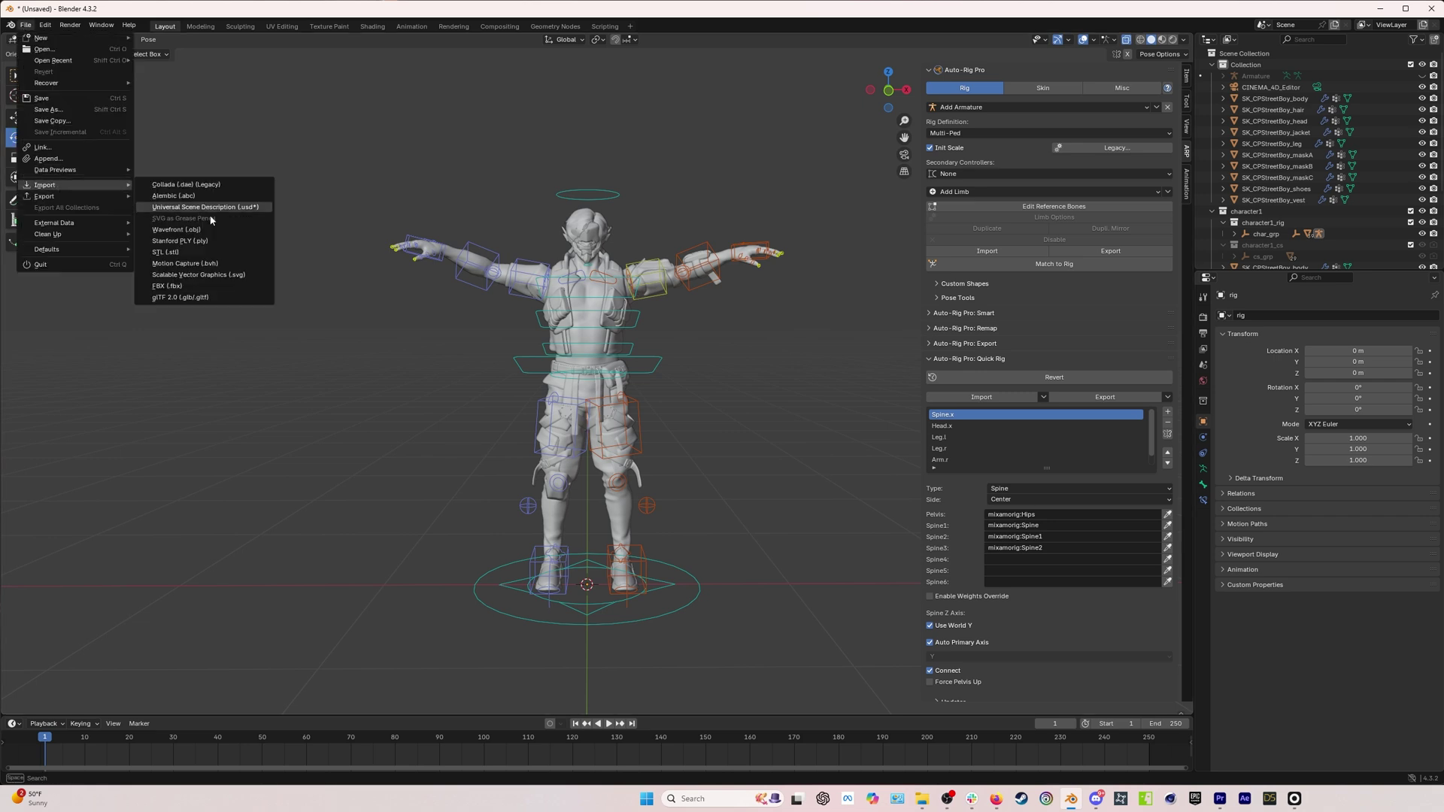
click(185, 287)
click(440, 535)
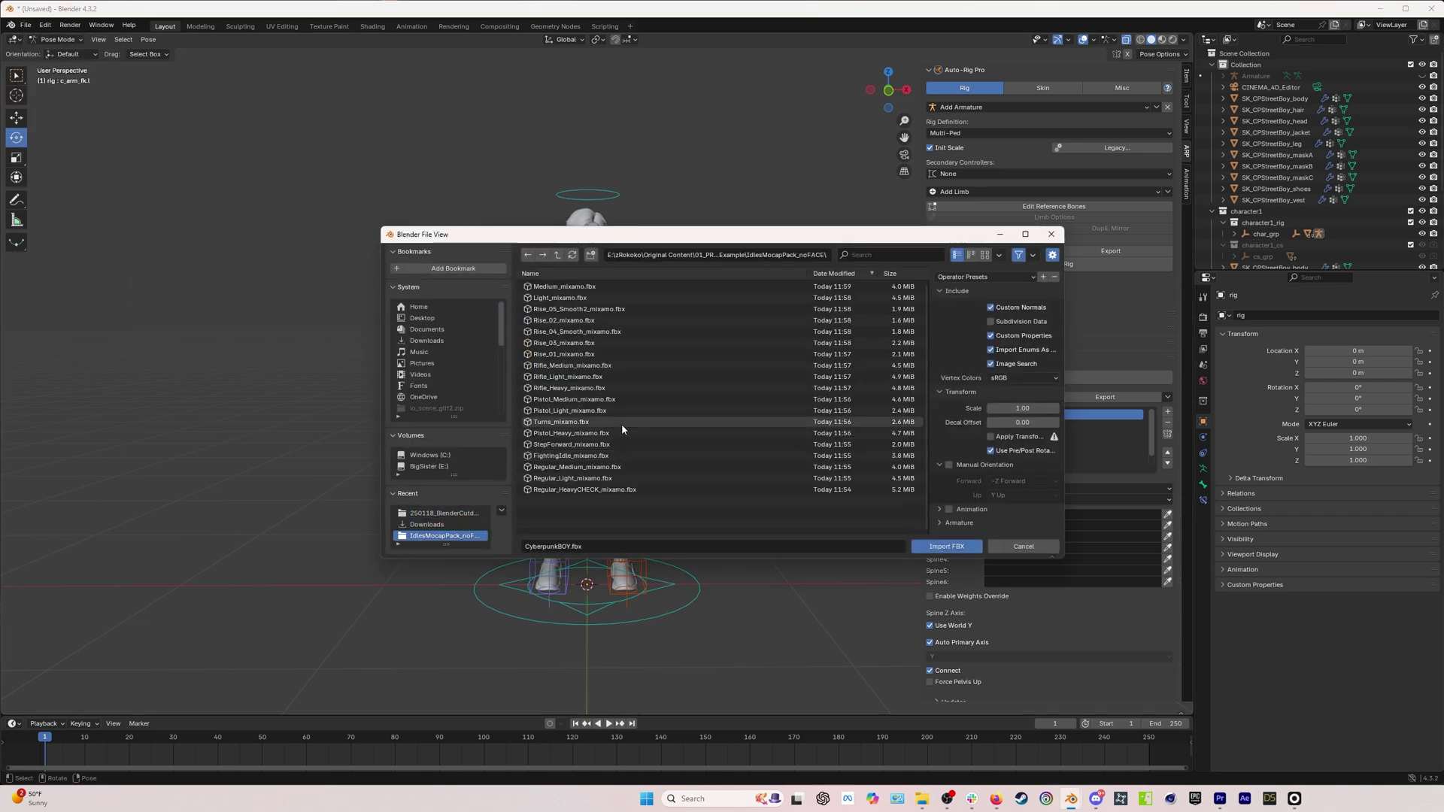
click(608, 455)
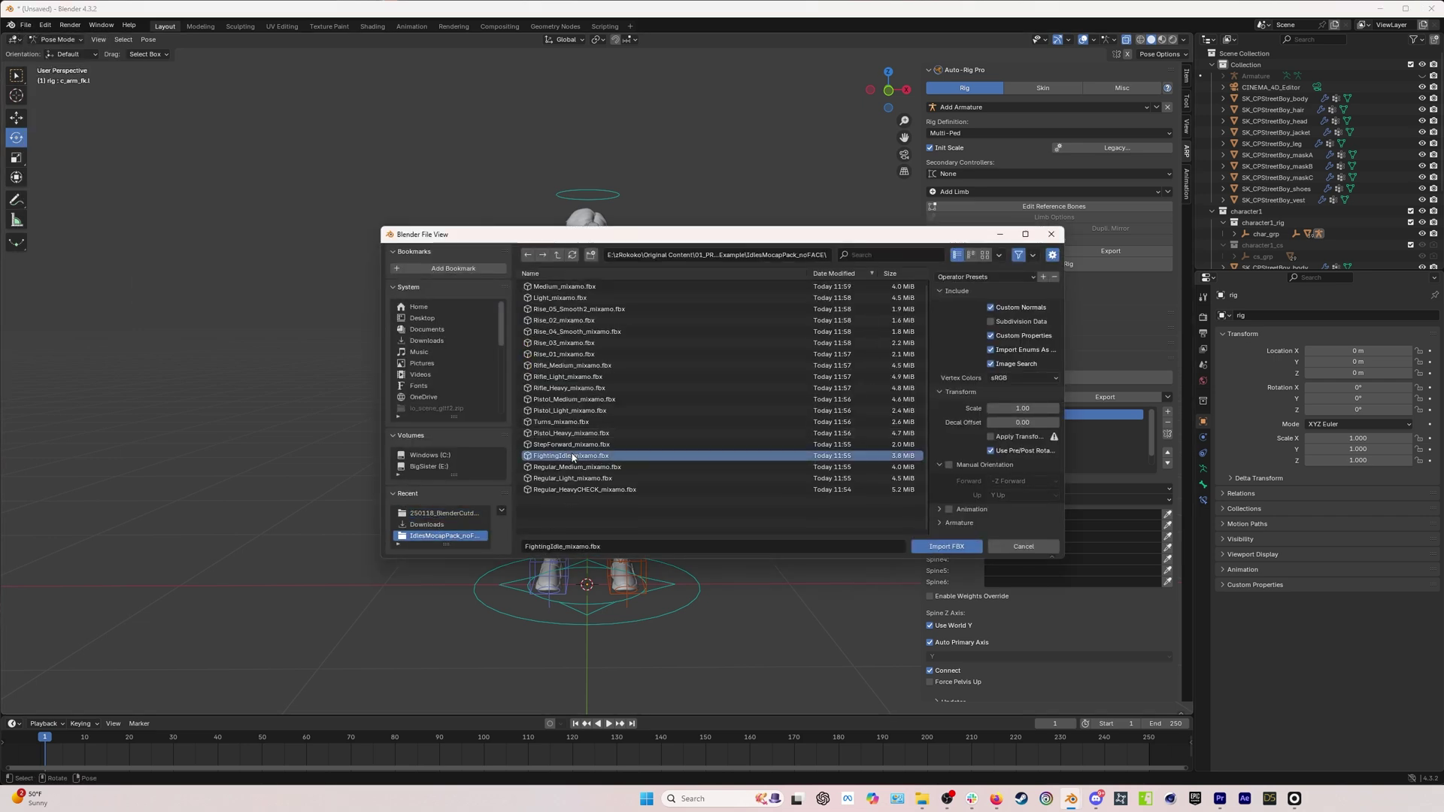
click(949, 510)
click(939, 522)
scroll(1030, 512, down, 2)
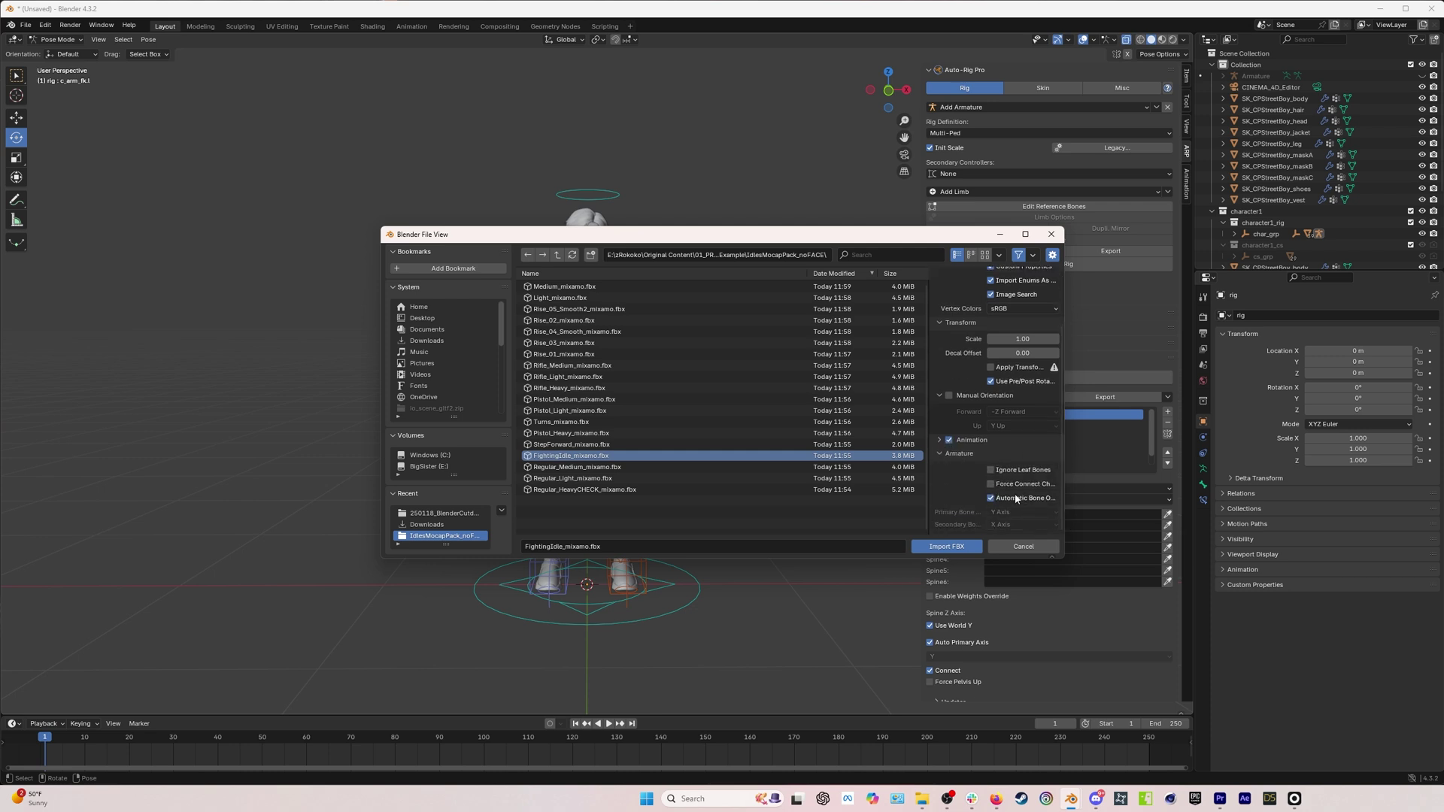
click(961, 546)
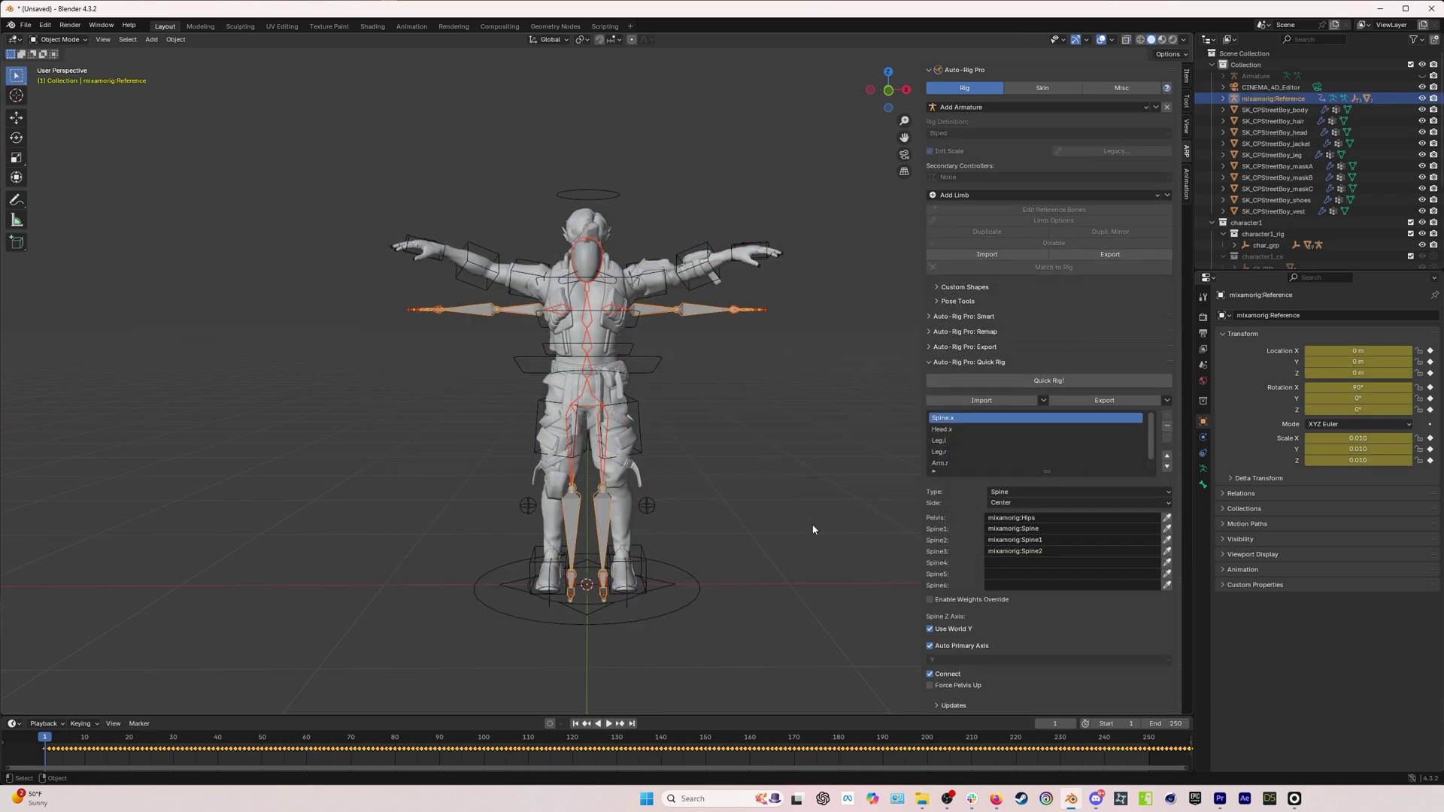
Set the scene's End frame to 1300 in the Output properties.
click(1202, 317)
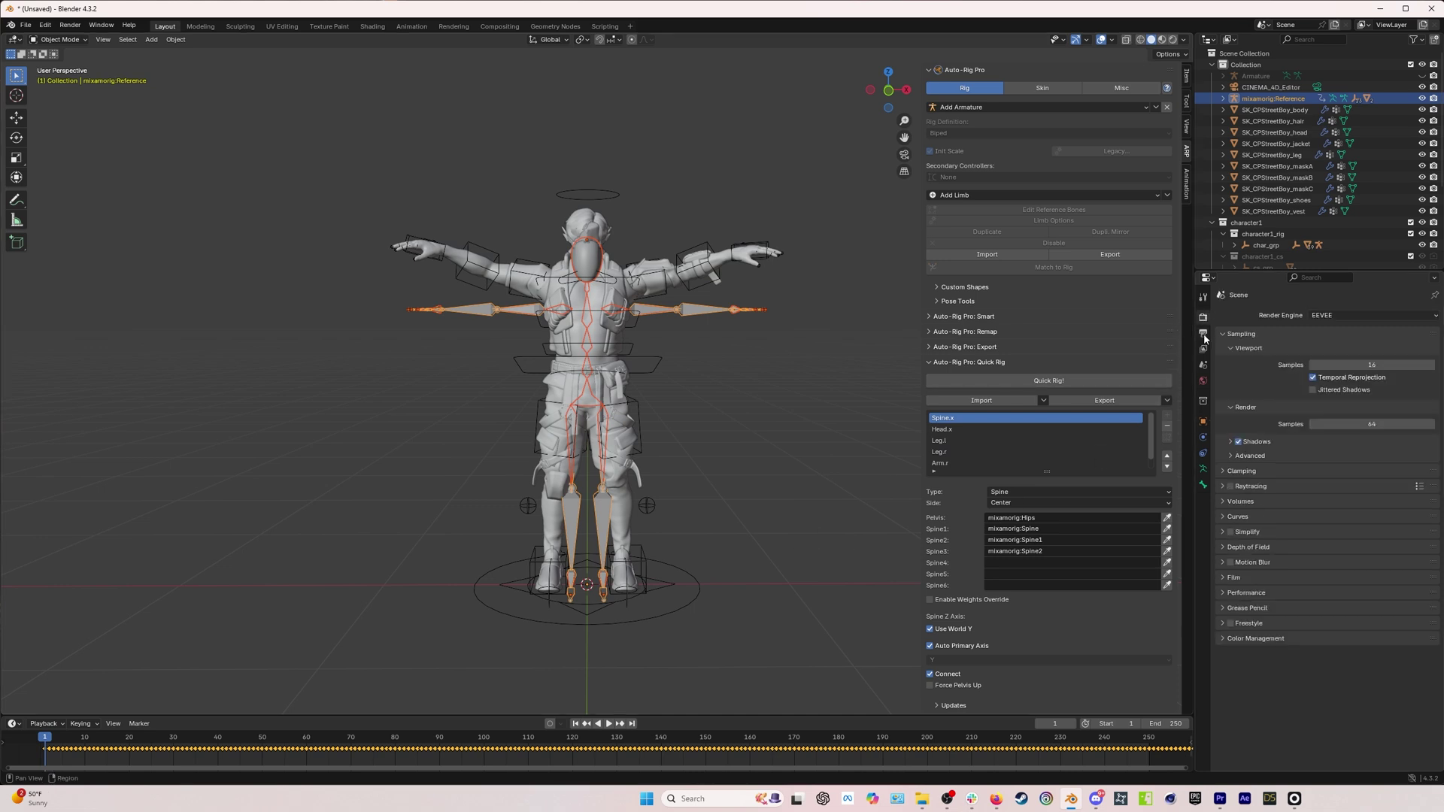
click(1202, 333)
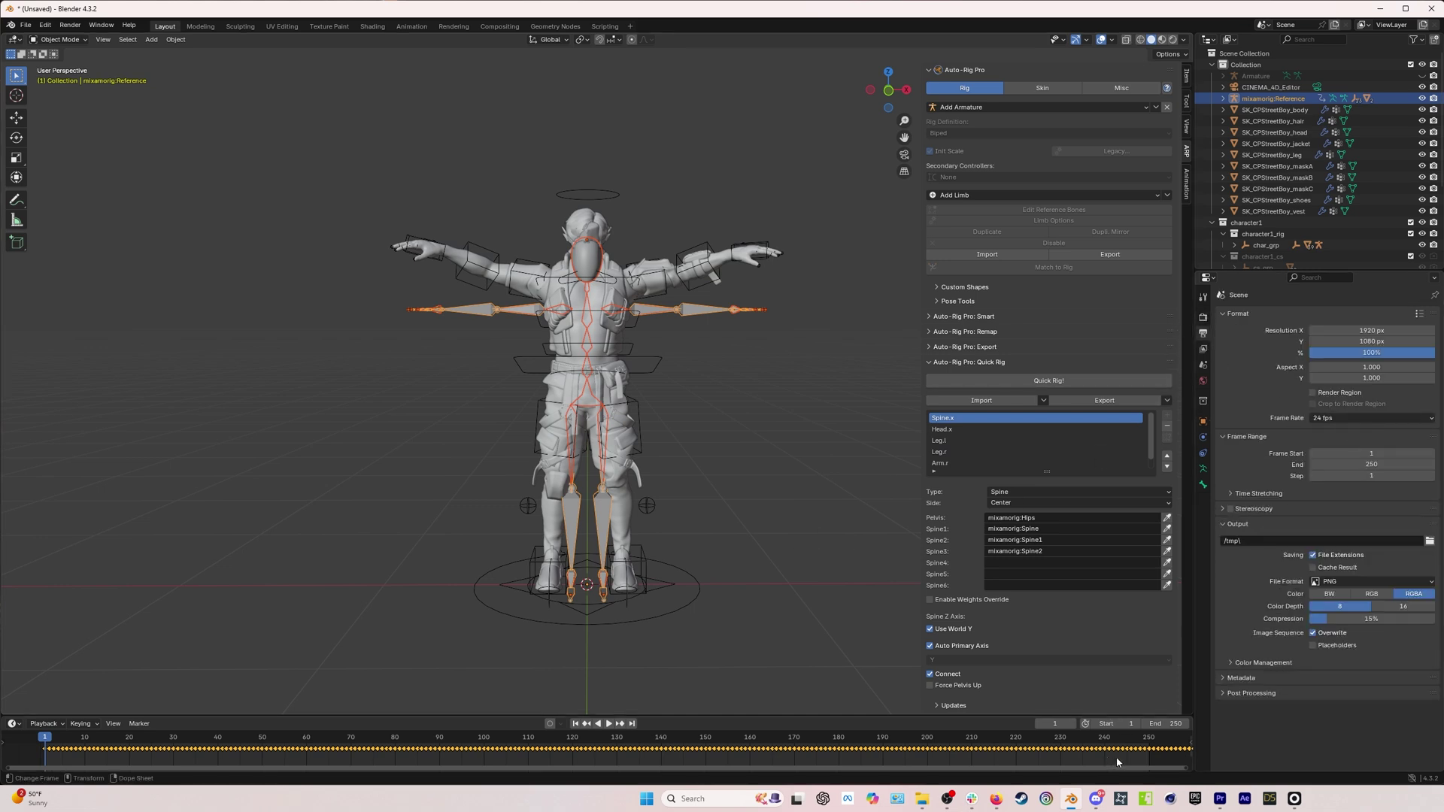
click(1168, 723)
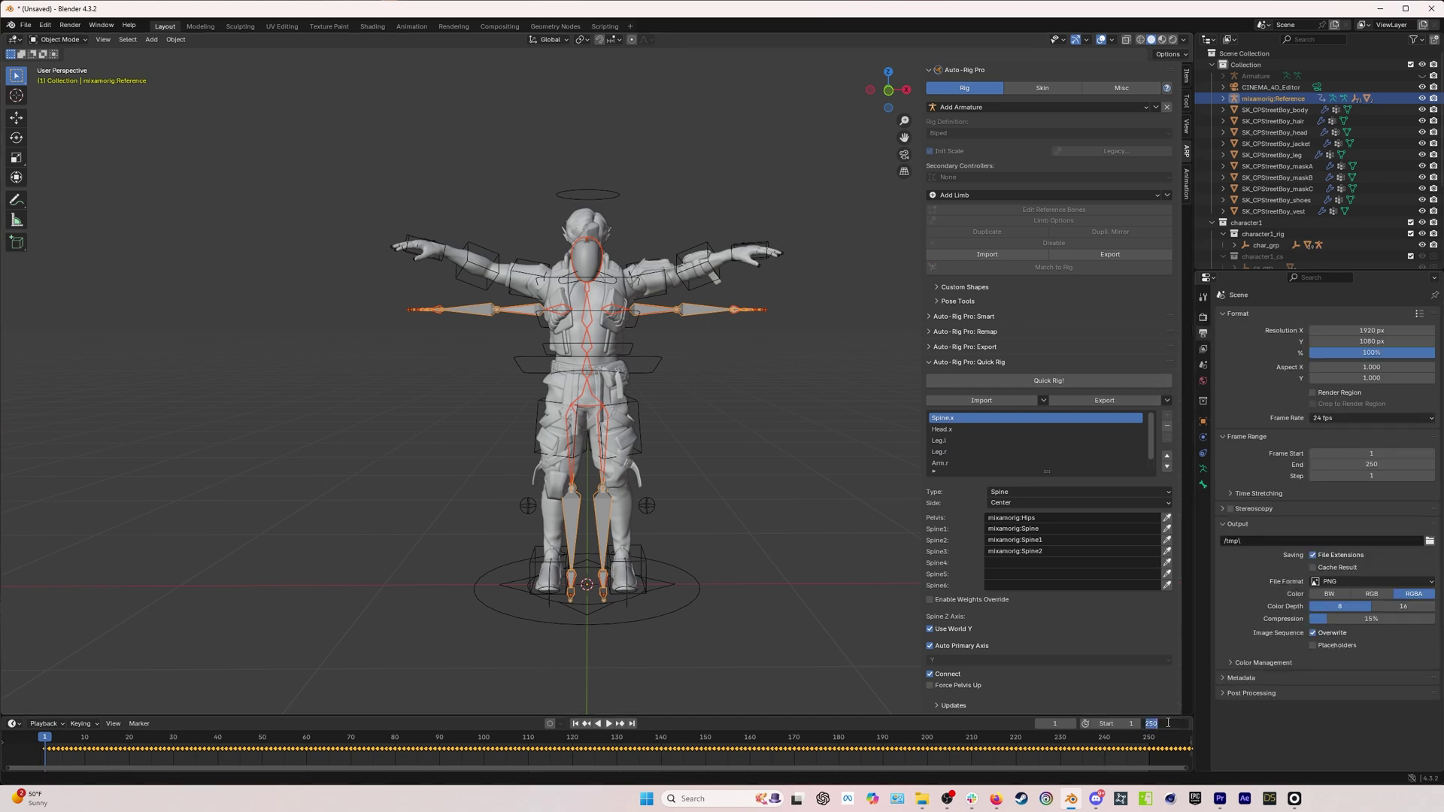
text(1300)
key(Return)
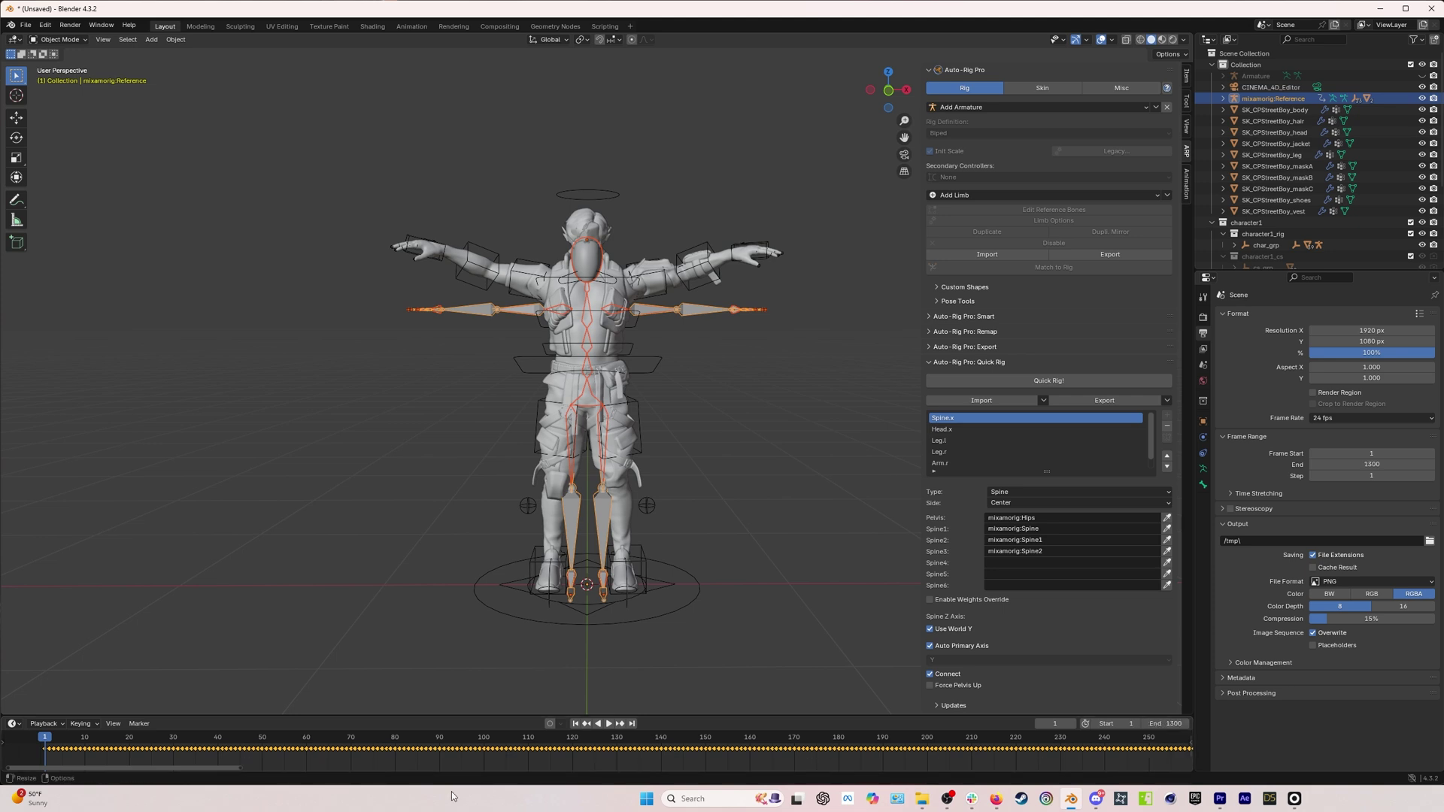
Zoom out the timeline, play the fighting idle to check it, then return to frame 1.
drag(242, 771, 1182, 767)
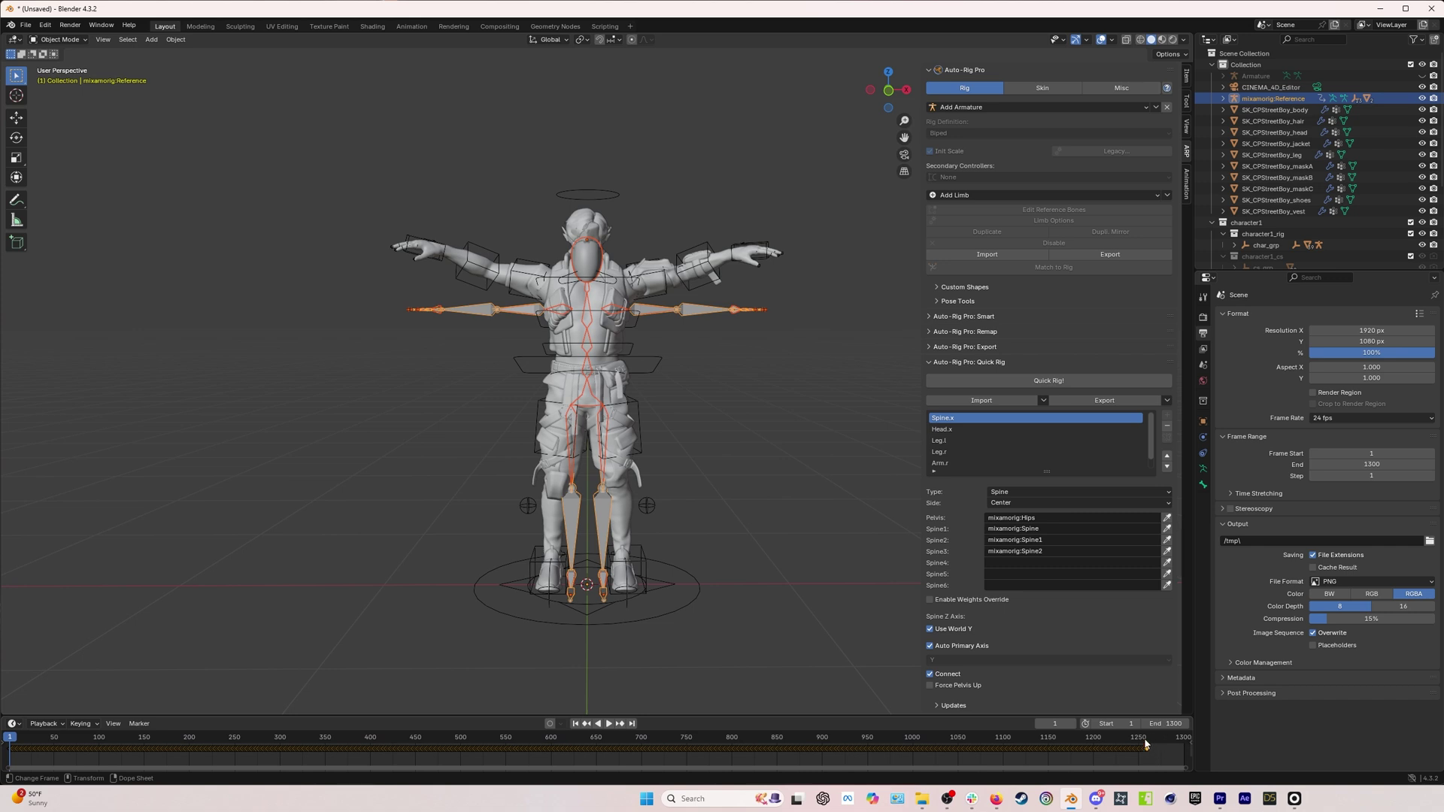
click(608, 723)
middle_drag(602, 570, 556, 521)
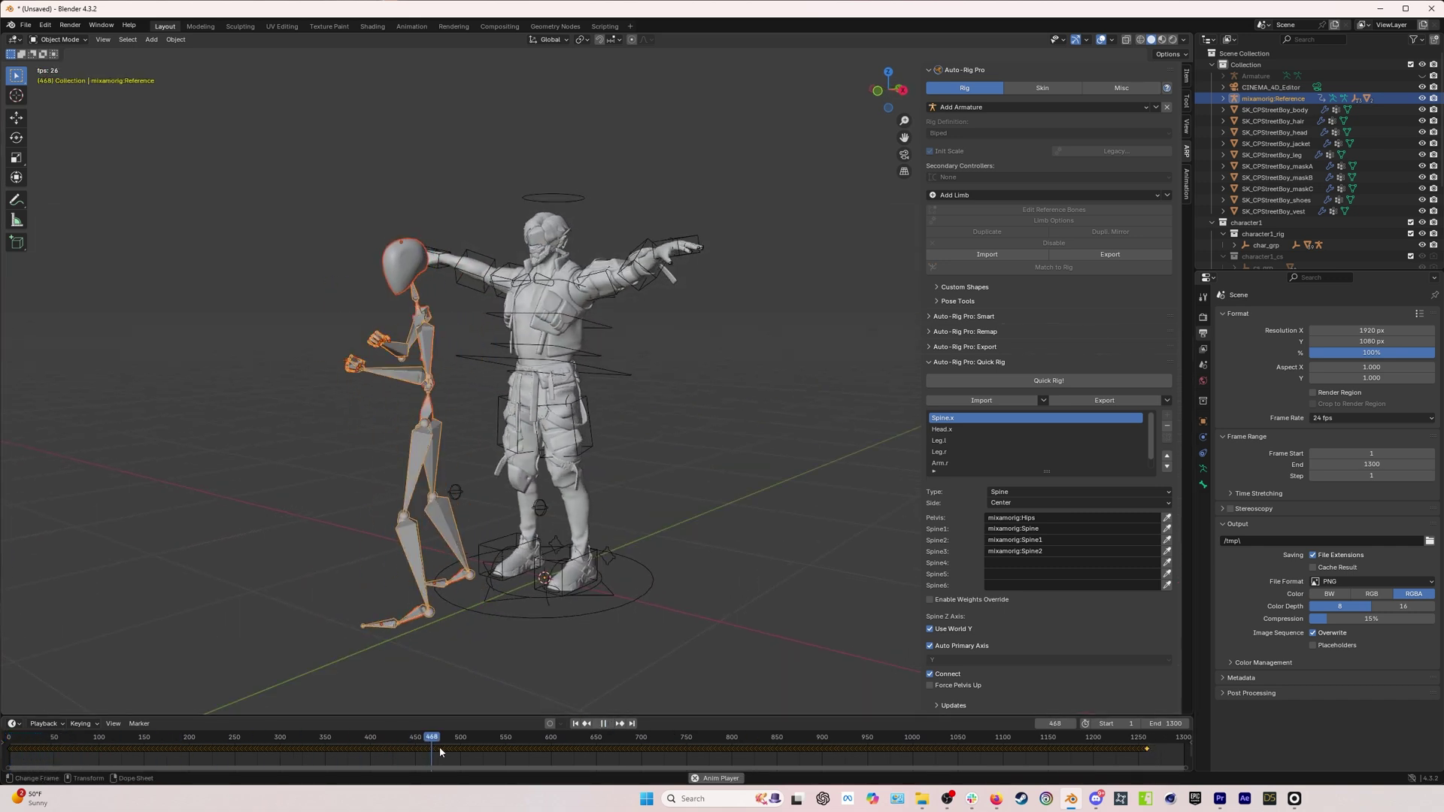
click(507, 752)
key(Escape)
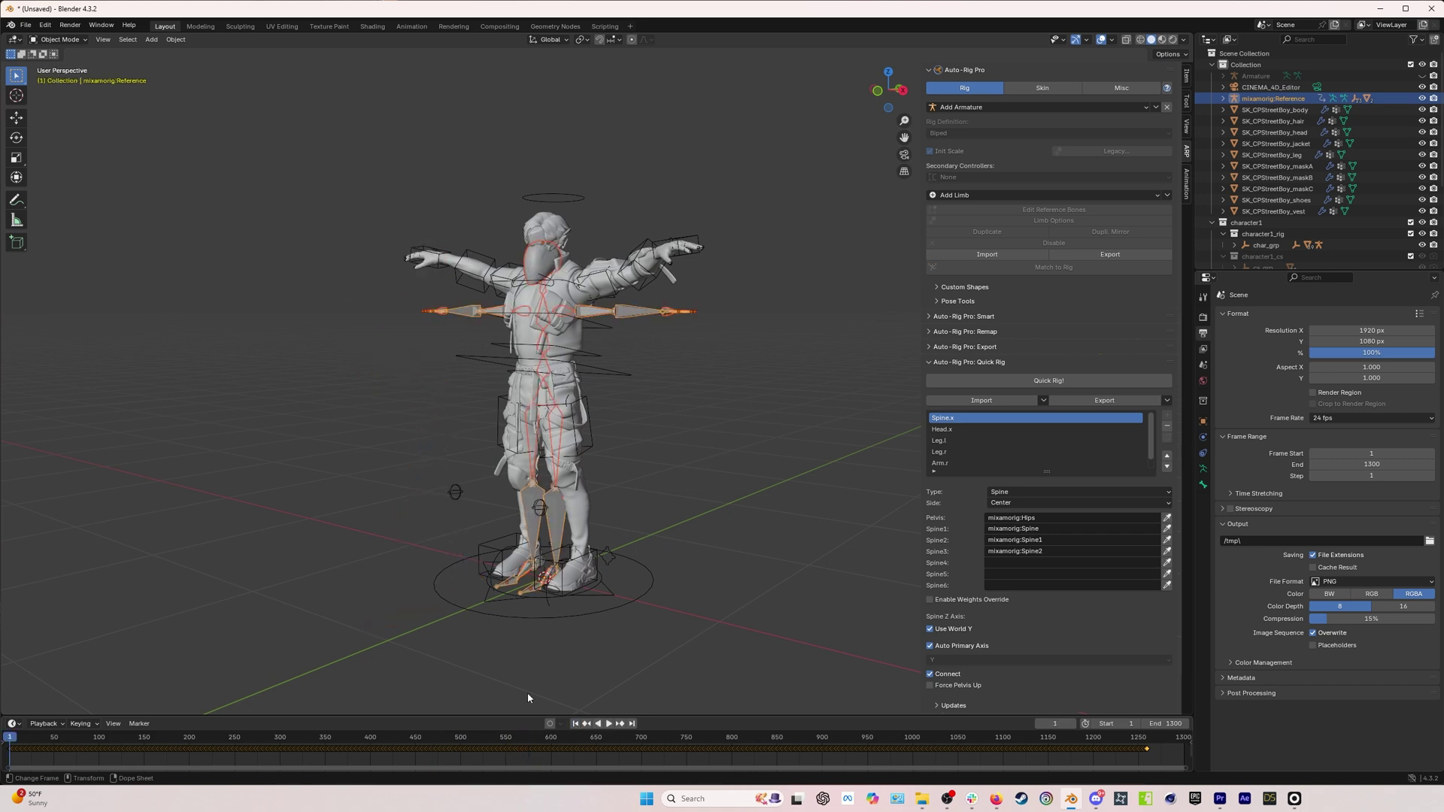
middle_drag(617, 377, 594, 403)
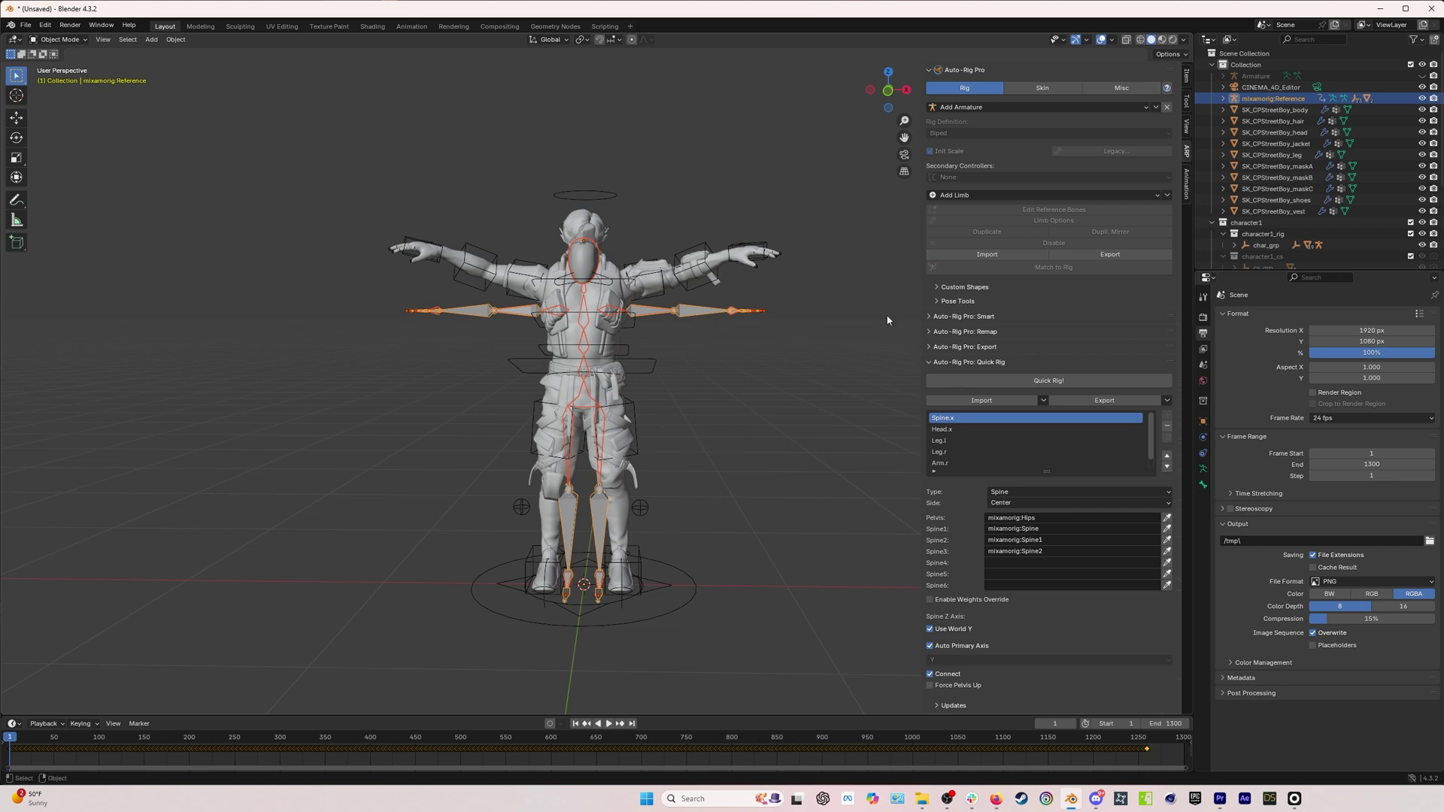
In the Remap panel, set the imported mixamorig:Reference armature as the source.
click(955, 71)
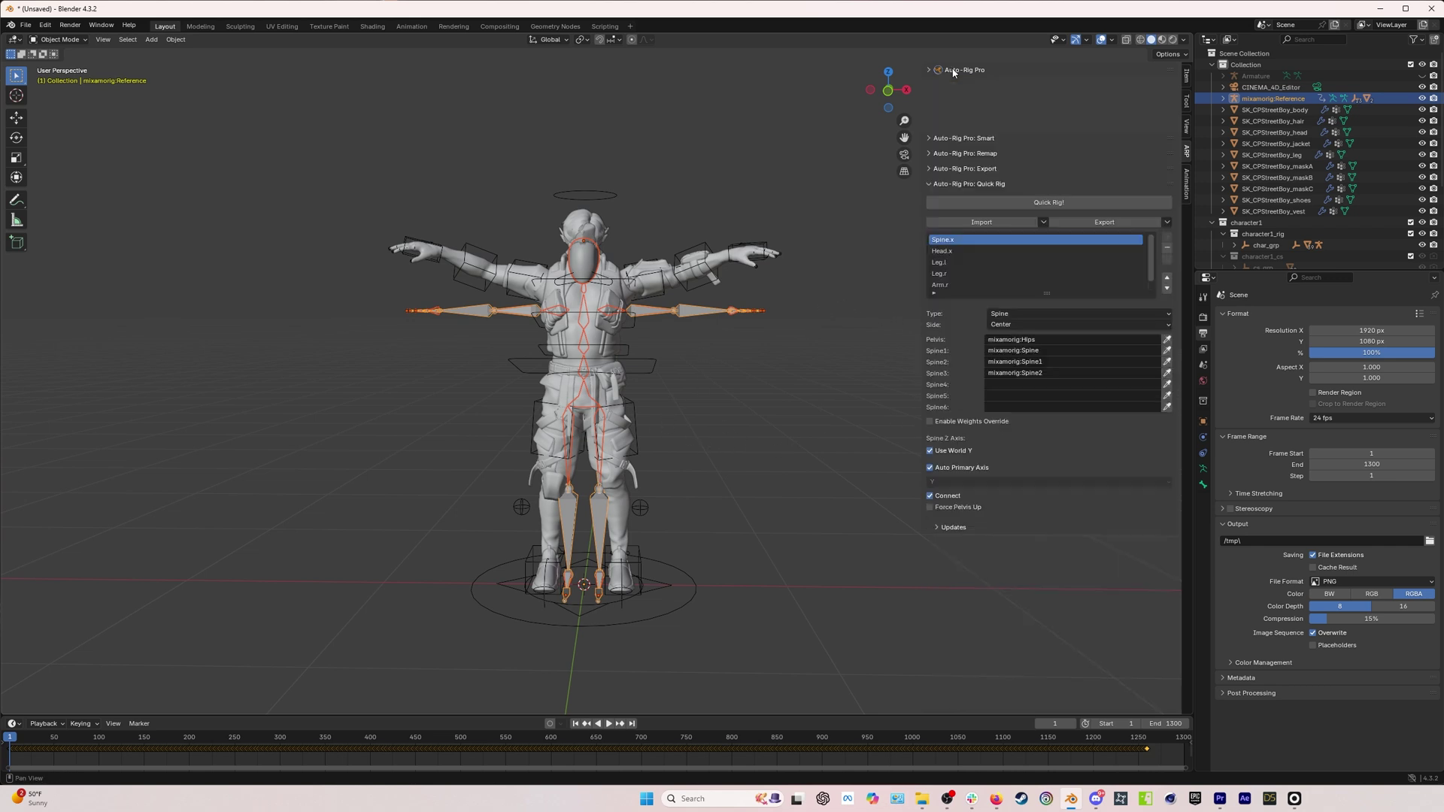
click(970, 100)
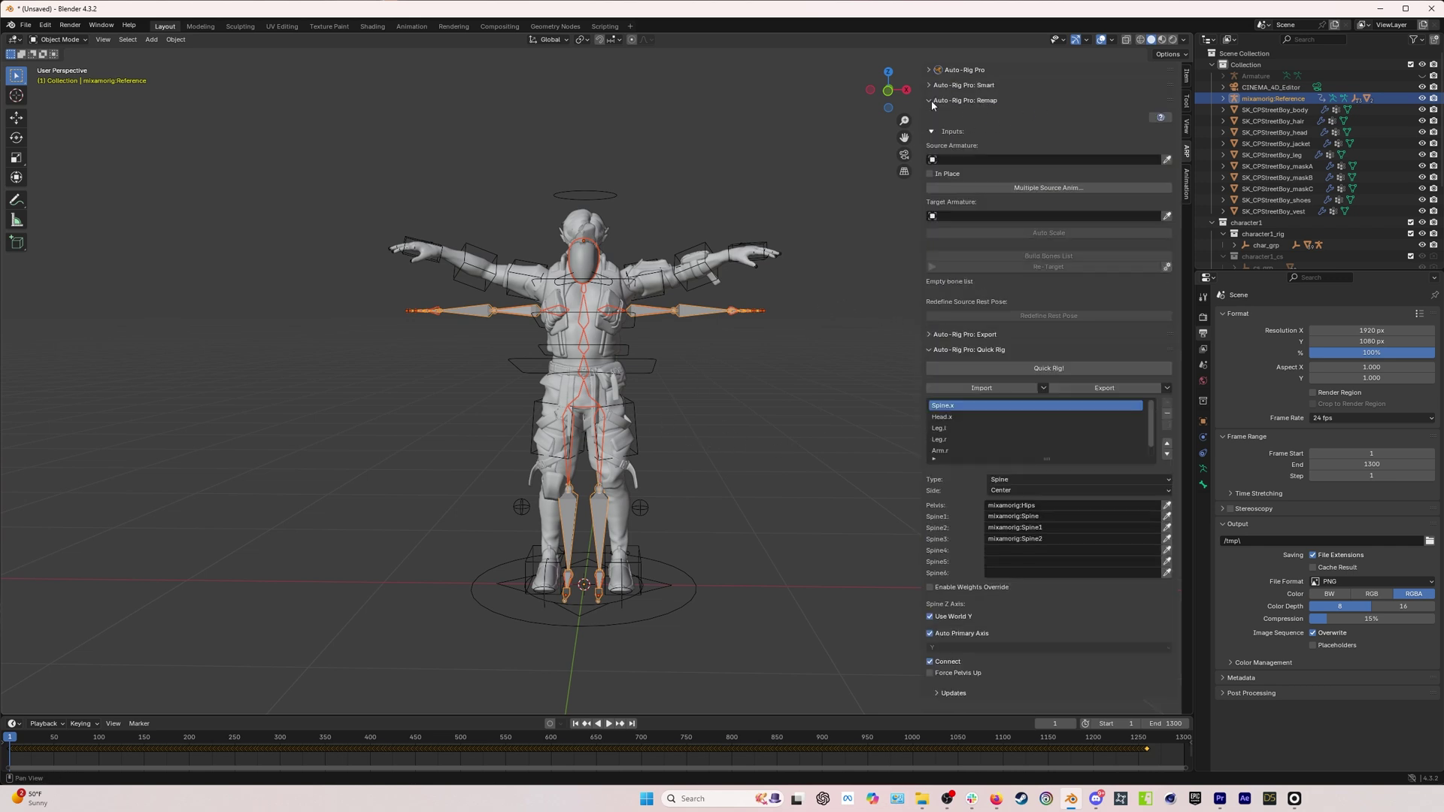
click(767, 300)
click(761, 308)
click(1166, 159)
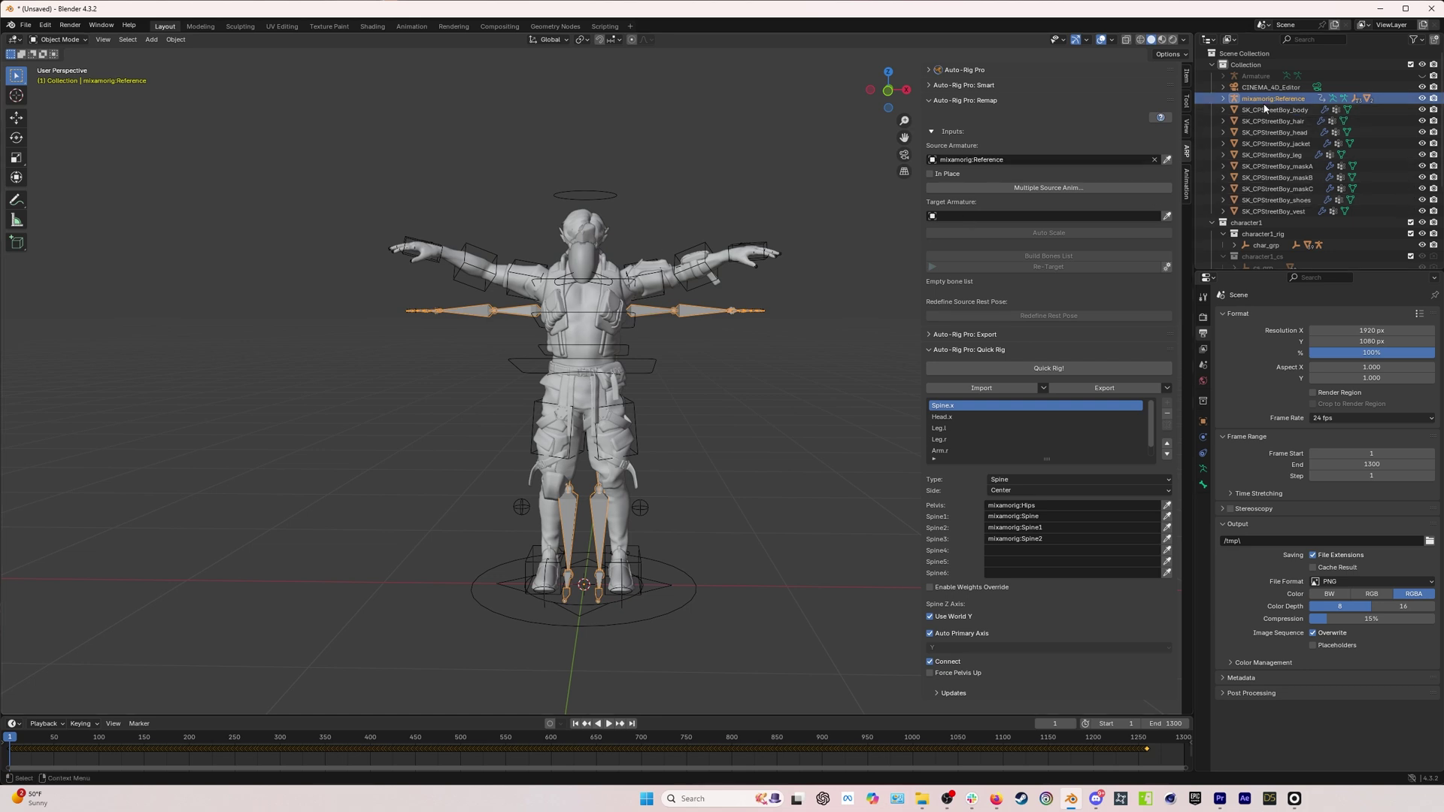
Select 'rig' under char_grp in the Outliner and set it as Target Armature.
click(1267, 245)
scroll(1274, 194, down, 2)
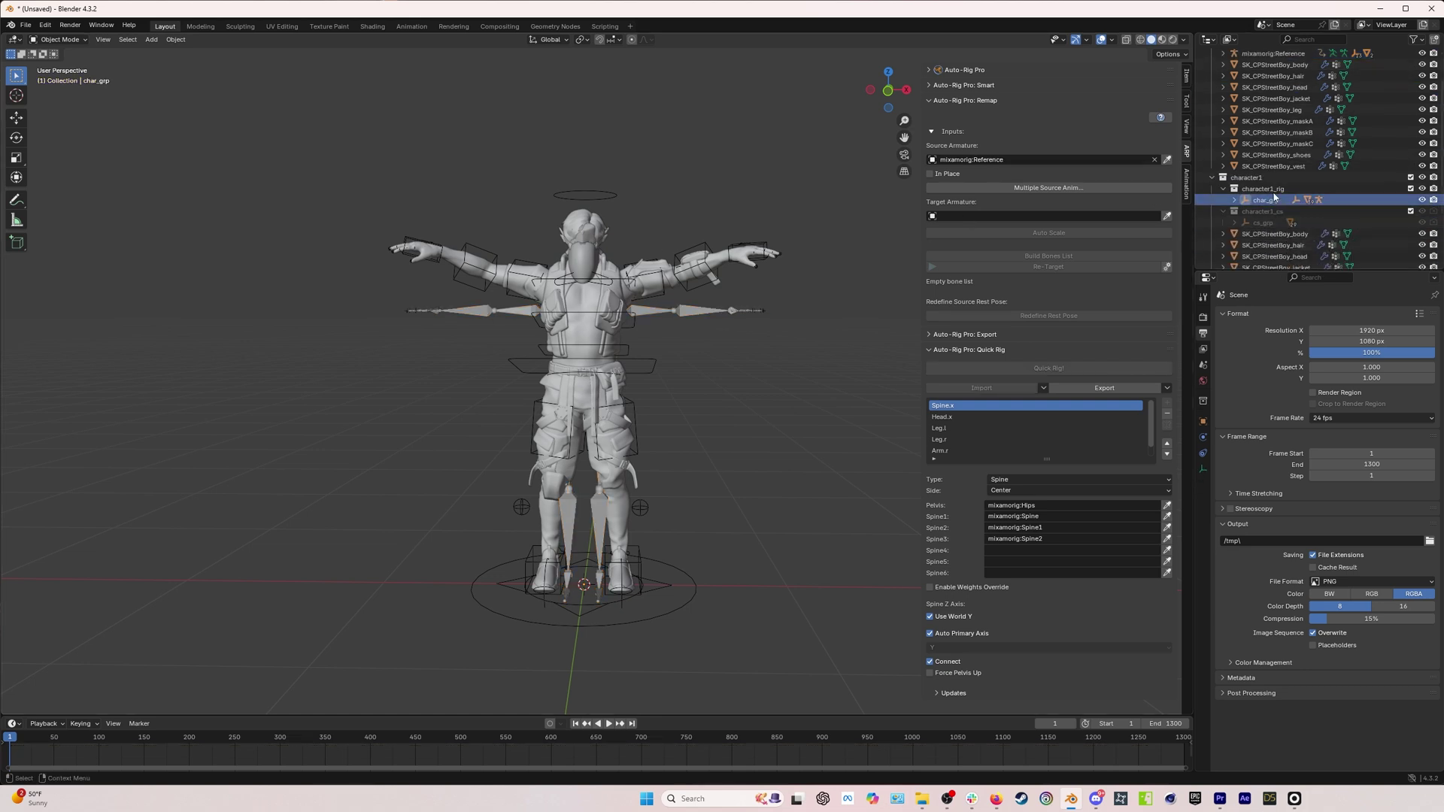
click(1234, 199)
click(1269, 214)
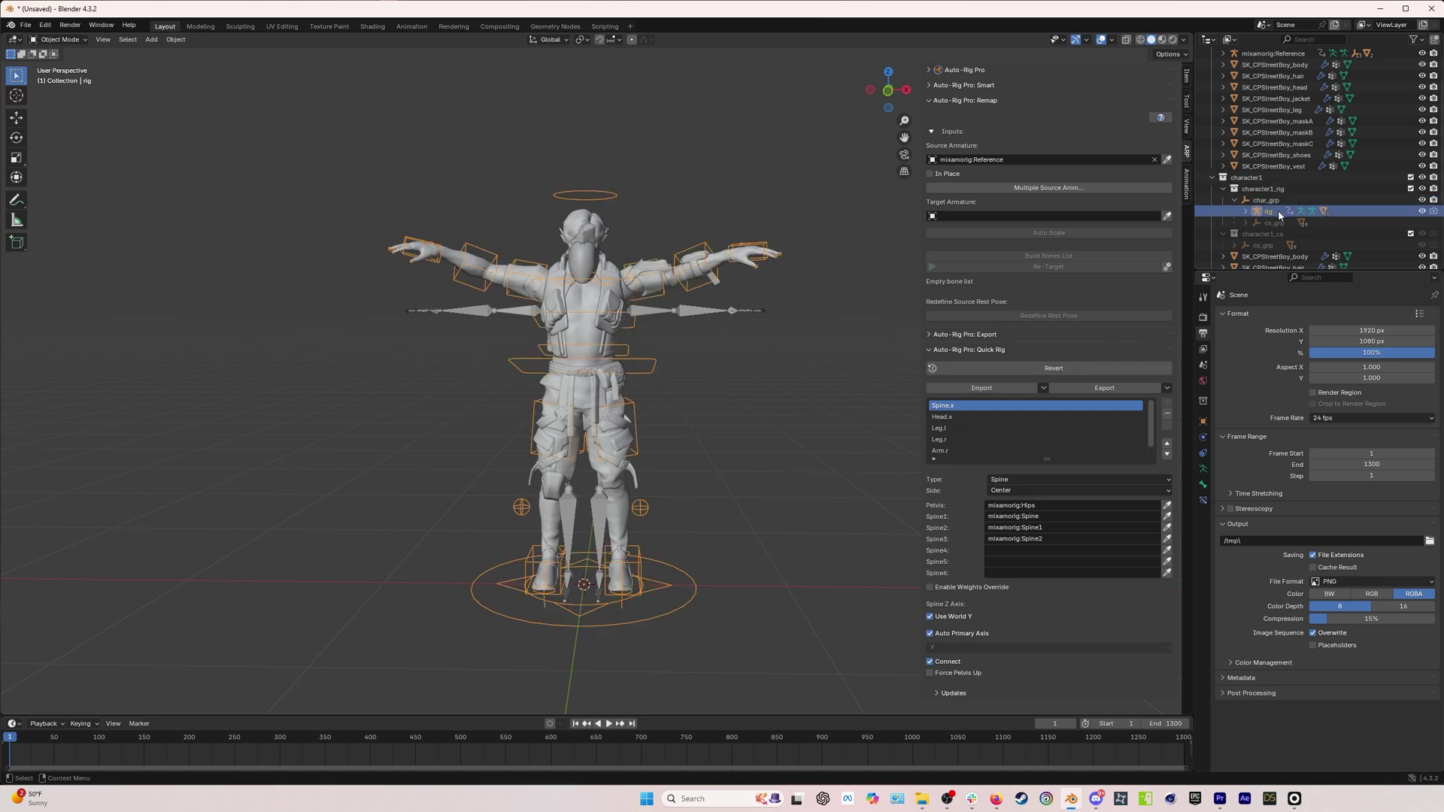
click(1167, 217)
click(1022, 234)
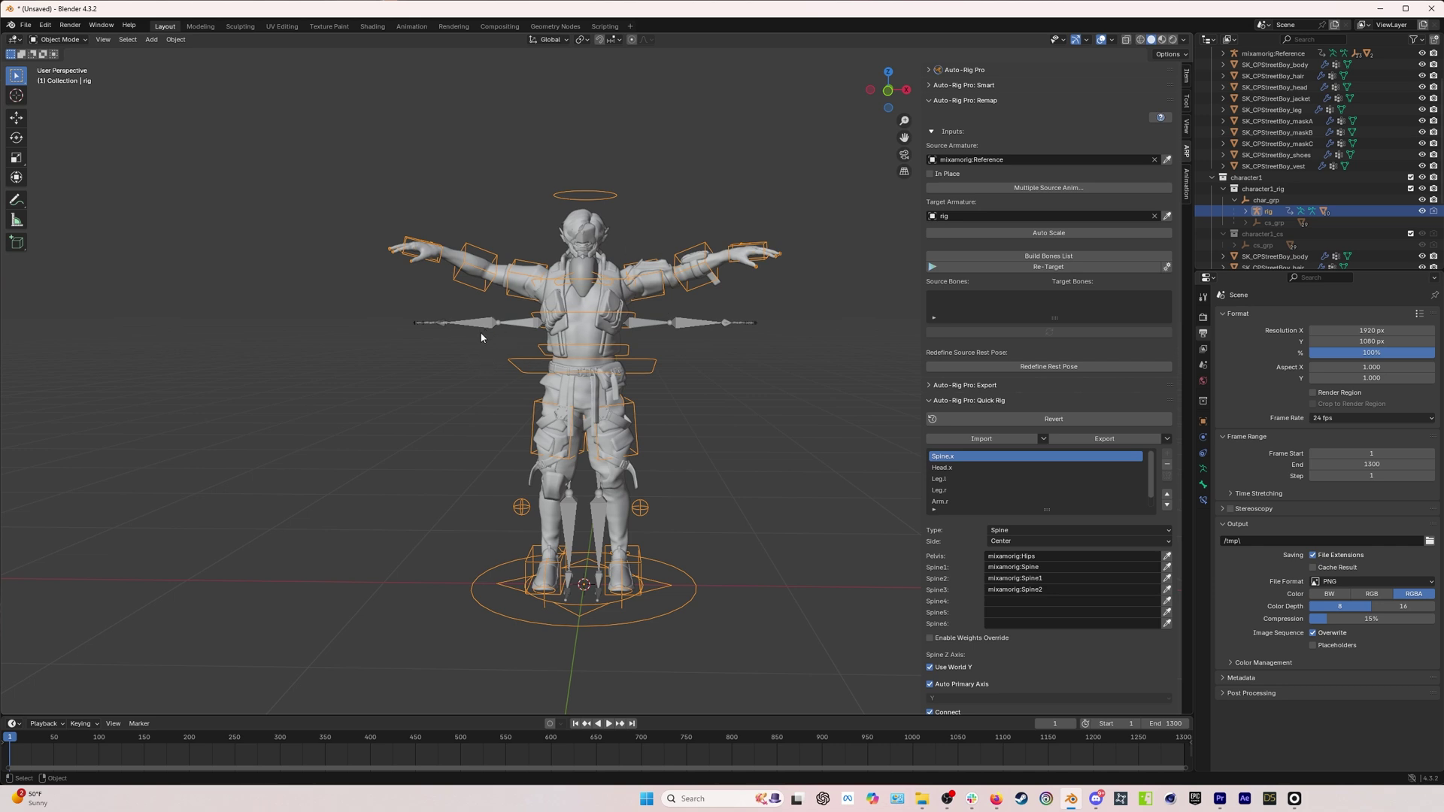
Build the bones list, then import the Mixamo (FK Arms, IK Legs) mapping preset.
click(1045, 257)
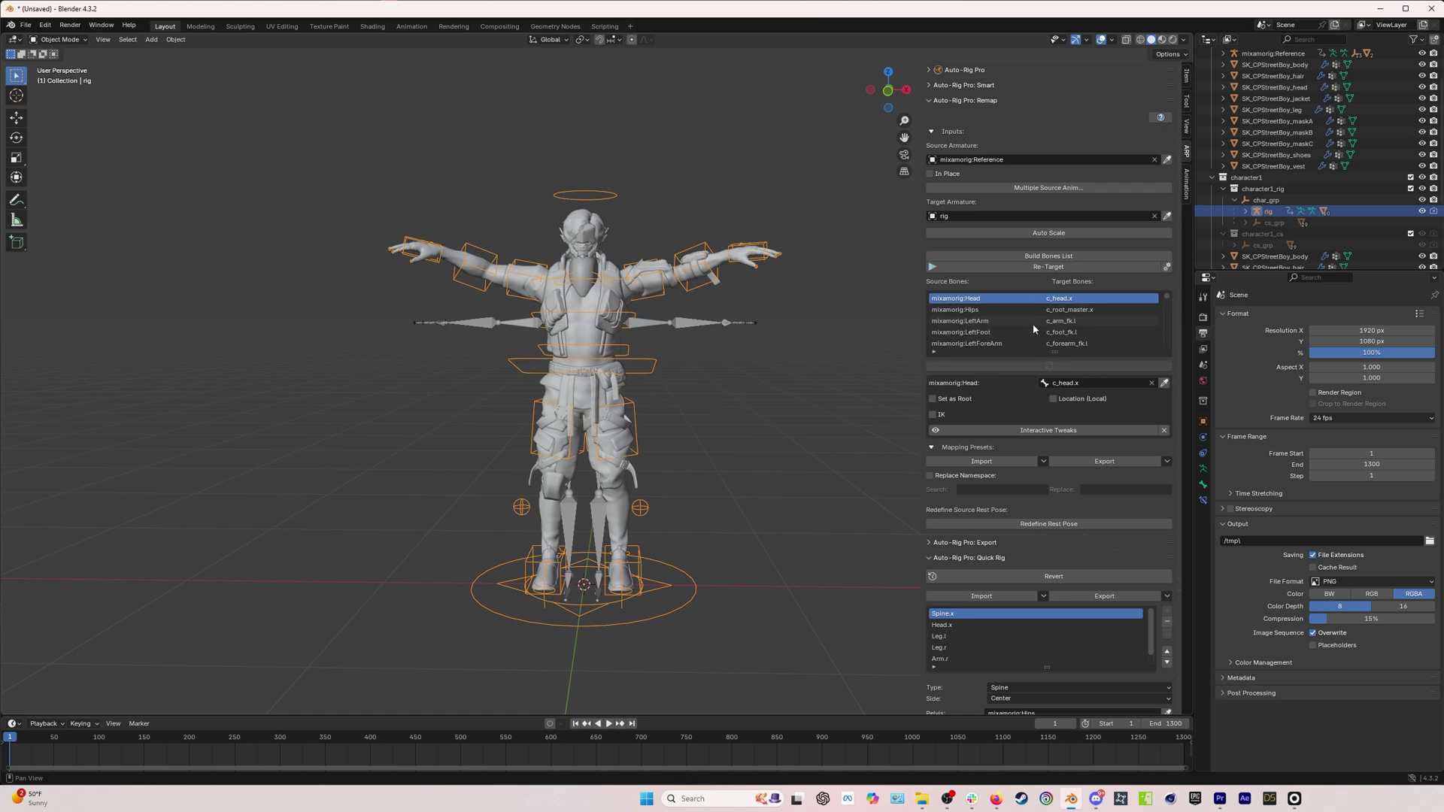
click(1043, 462)
click(1043, 462)
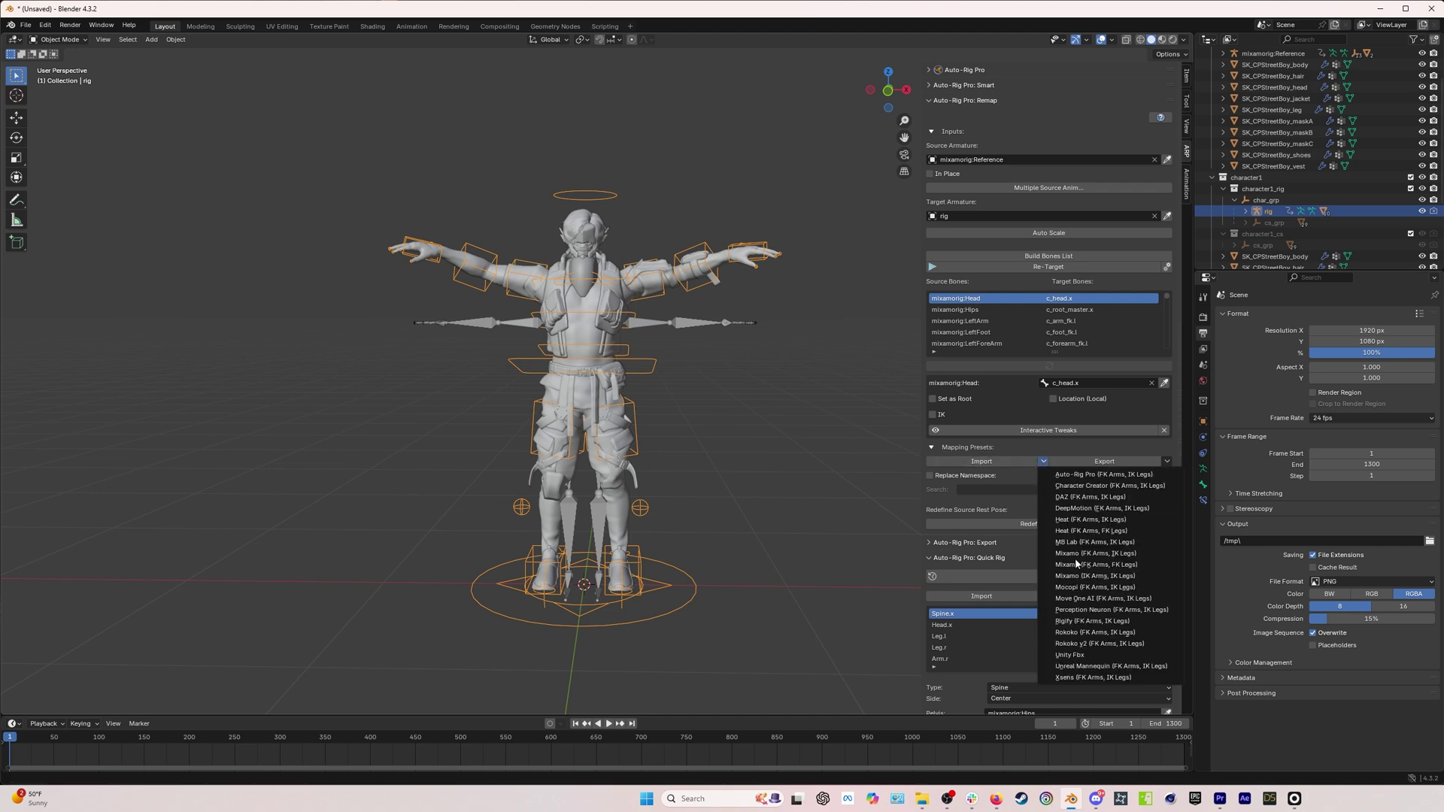
click(1044, 461)
click(1098, 554)
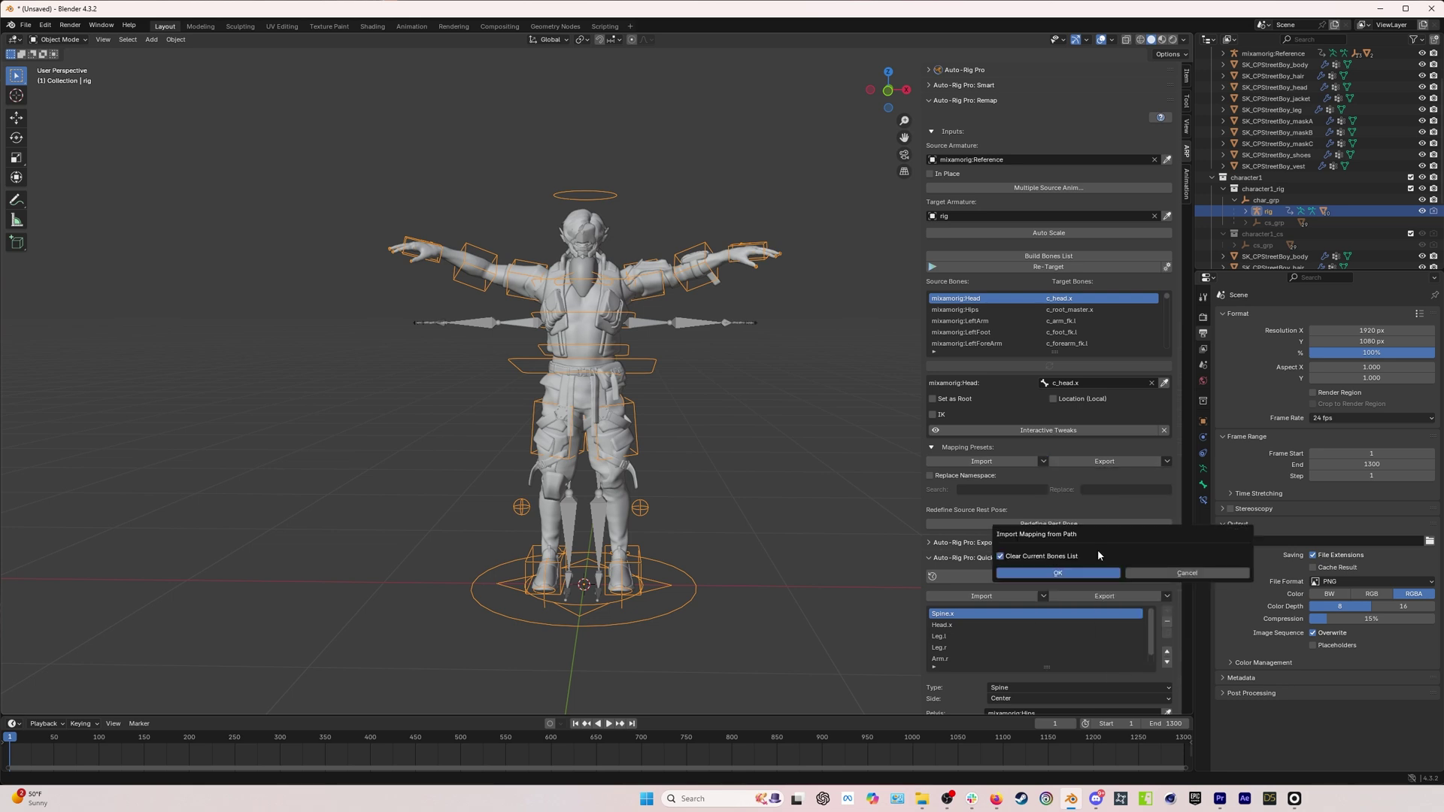
click(1054, 574)
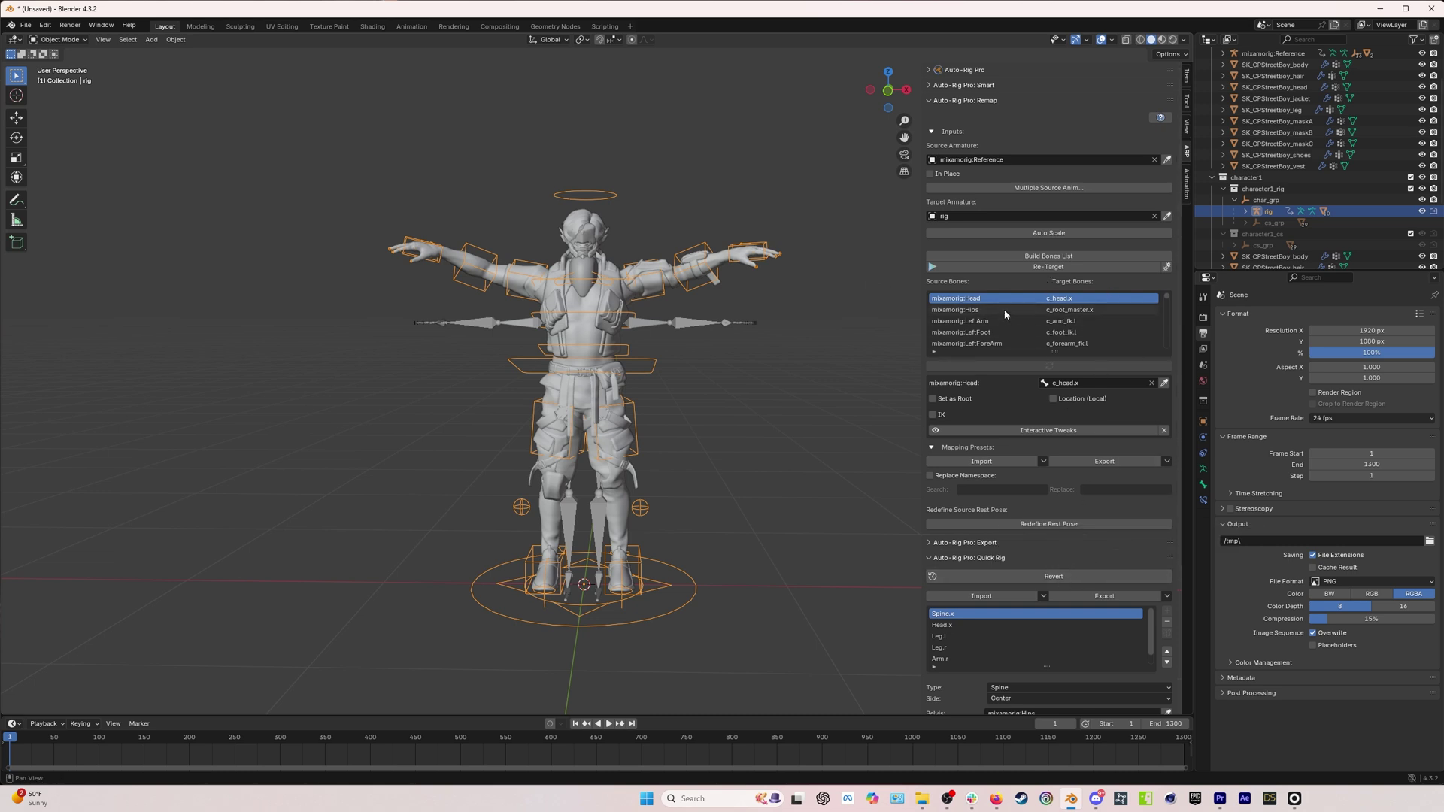
With mixamorig:Hips as root, run Bind Only from the Re-Target options.
click(971, 310)
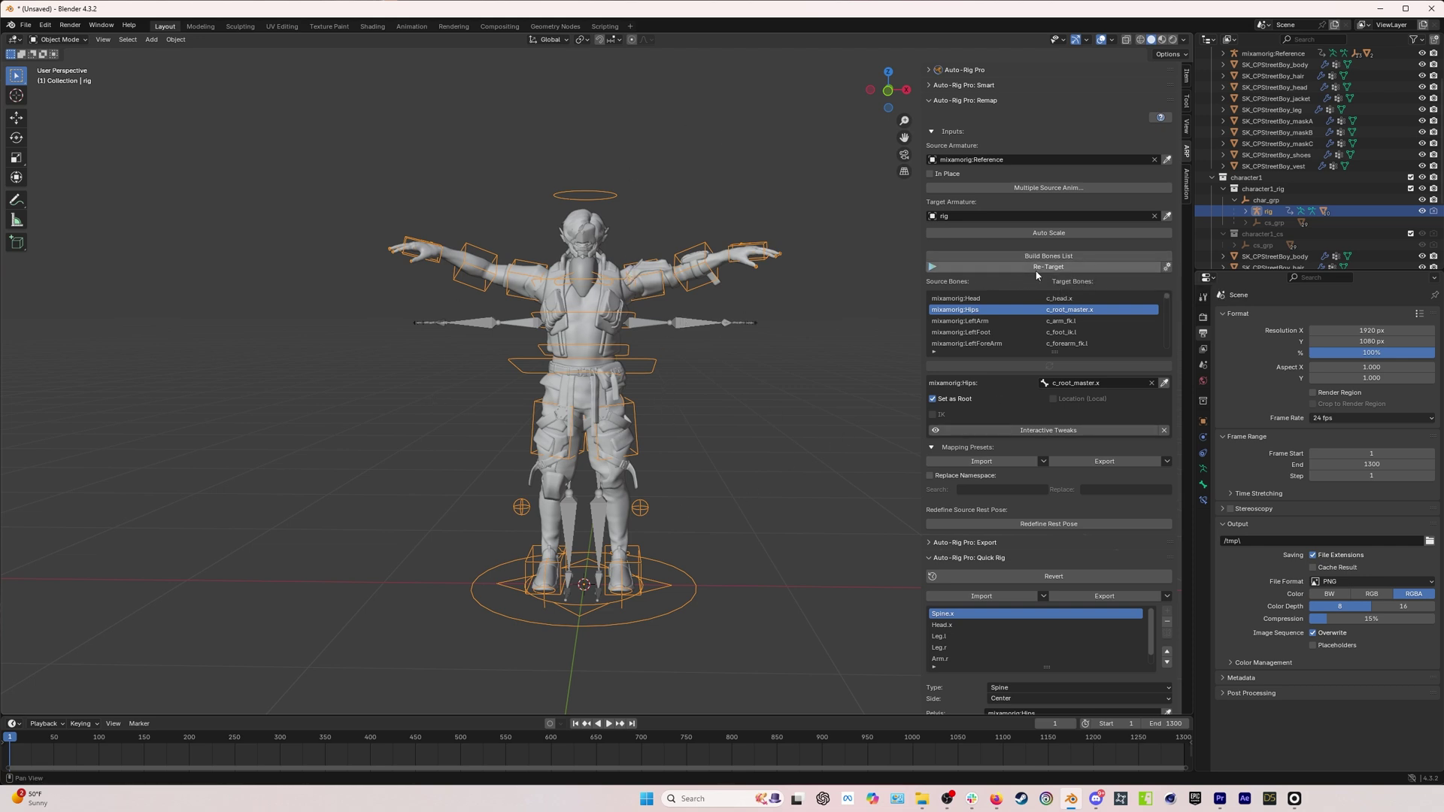
click(1167, 268)
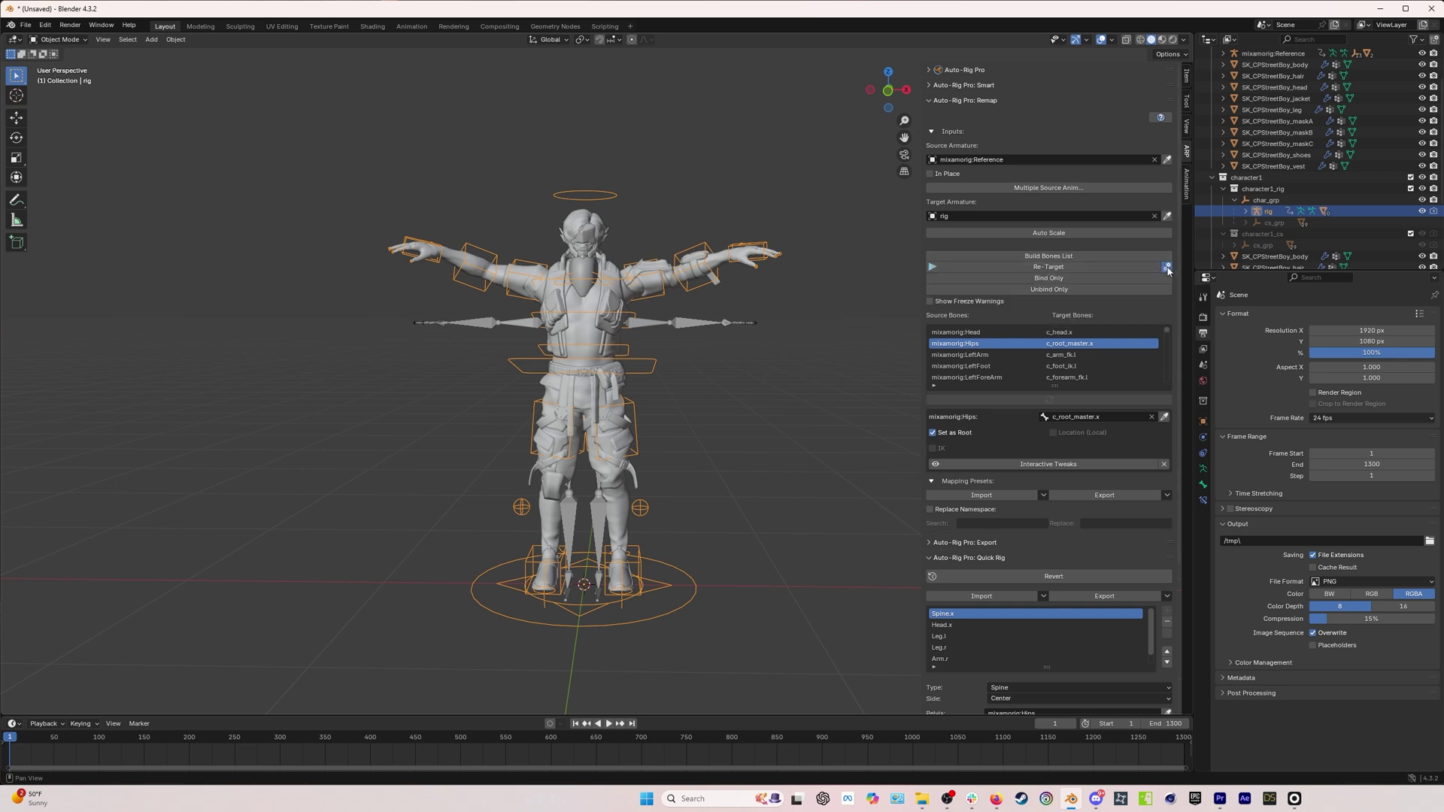
click(1060, 278)
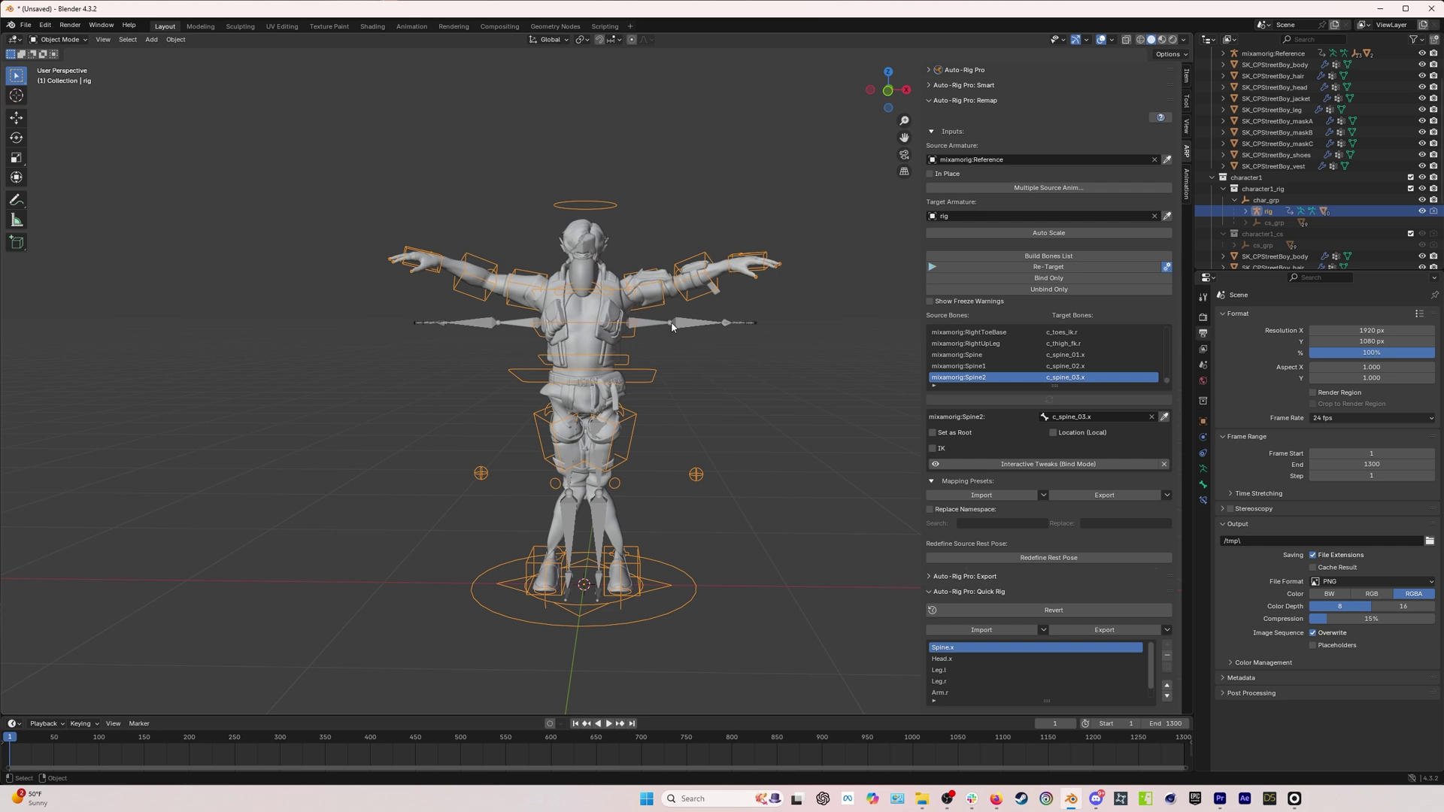
Play the bound mocap on the character, then stop and return to frame 1.
click(607, 724)
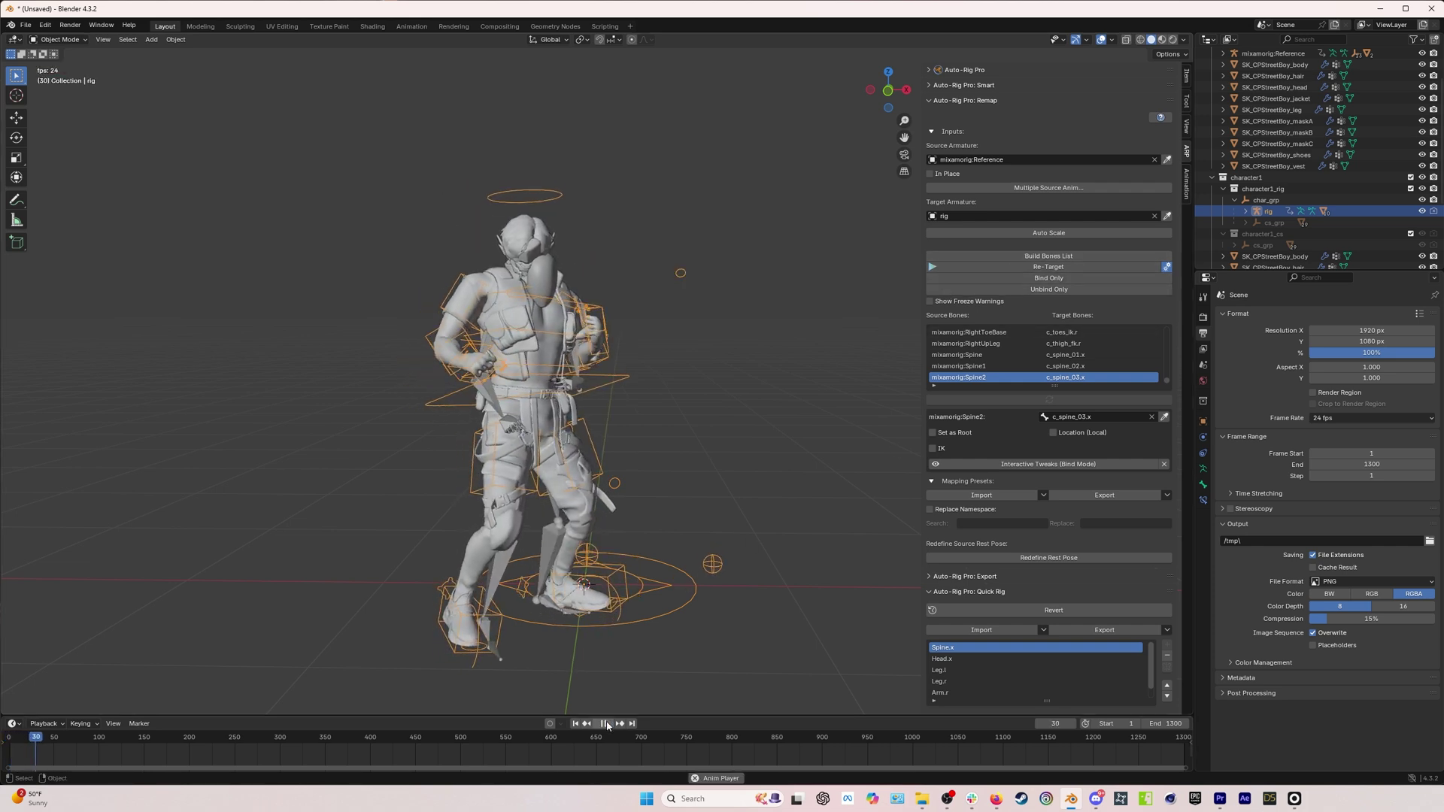
click(608, 724)
scroll(601, 369, up, 4)
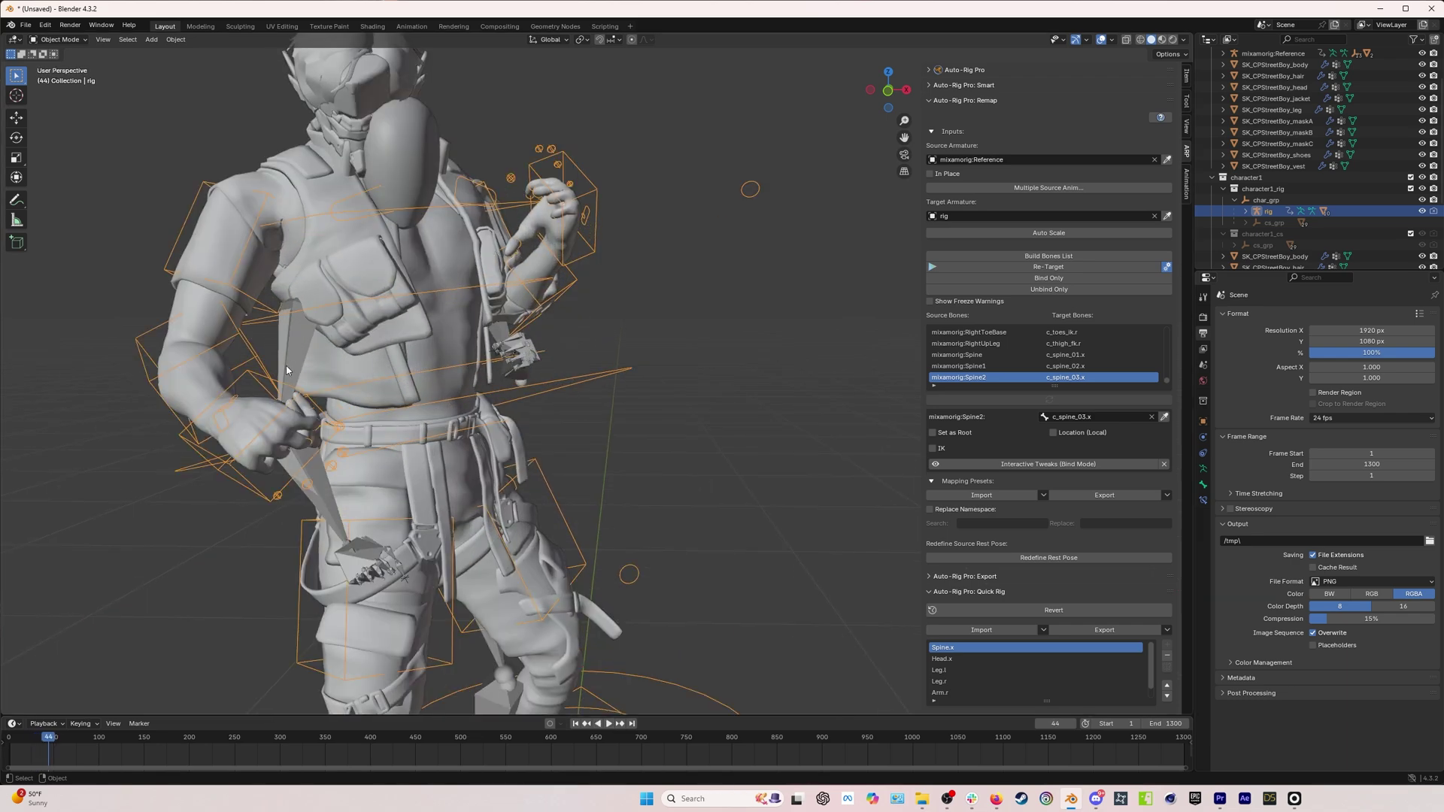
mouse_move(421, 369)
middle_down()
mouse_move(450, 355)
mouse_move(422, 376)
middle_up()
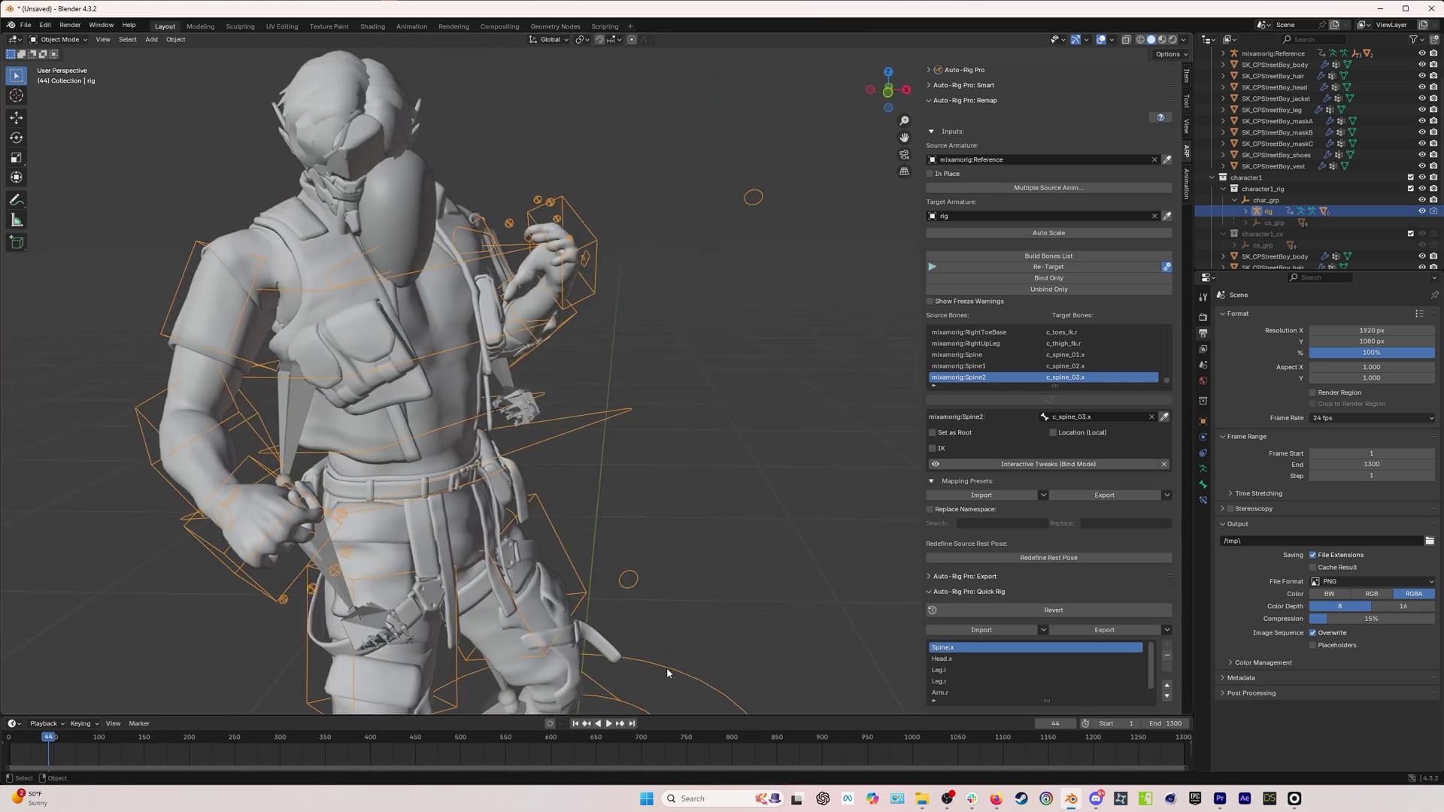
click(575, 723)
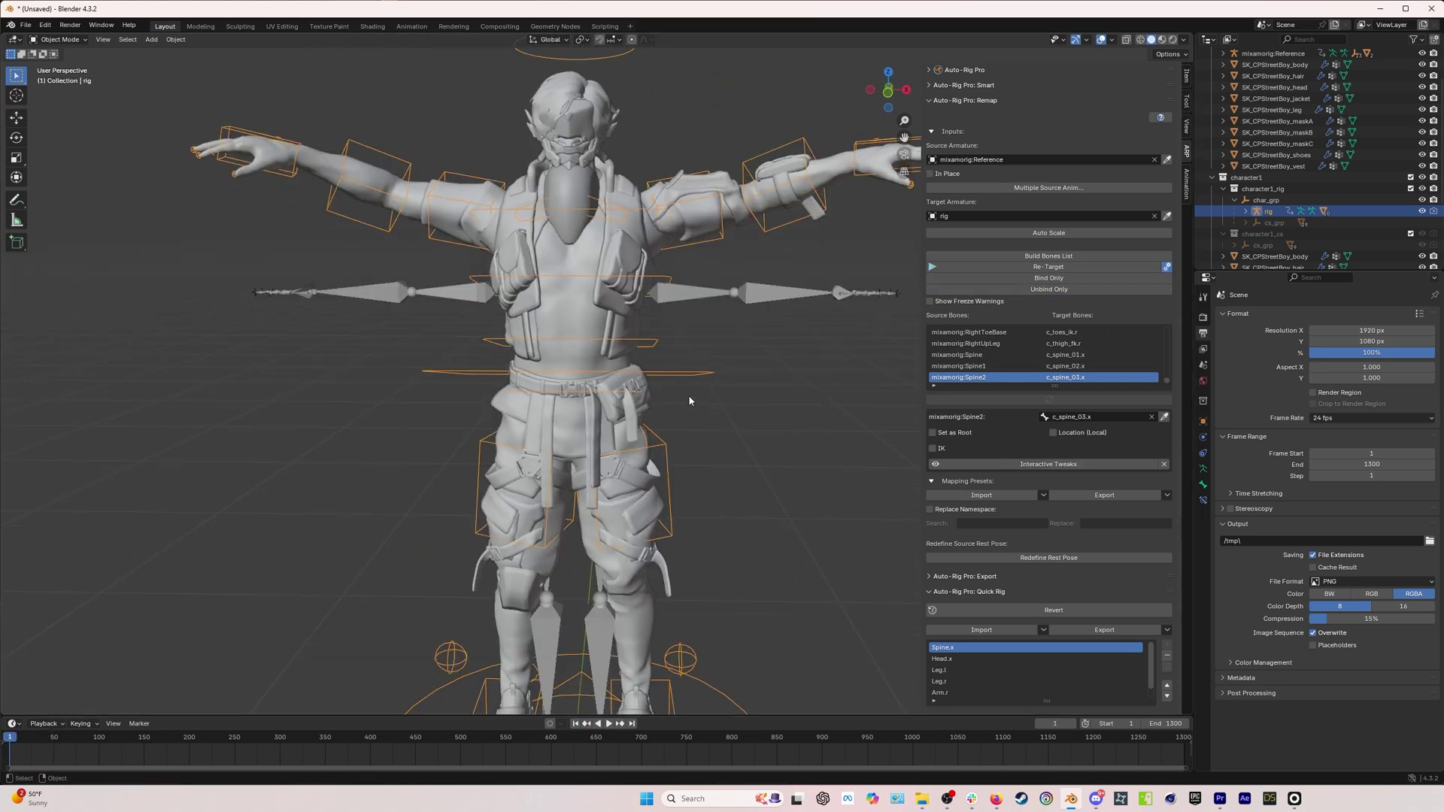
Bind the character rig to the Mixamo source and start redefining its rest pose.
scroll(651, 403, down, 3)
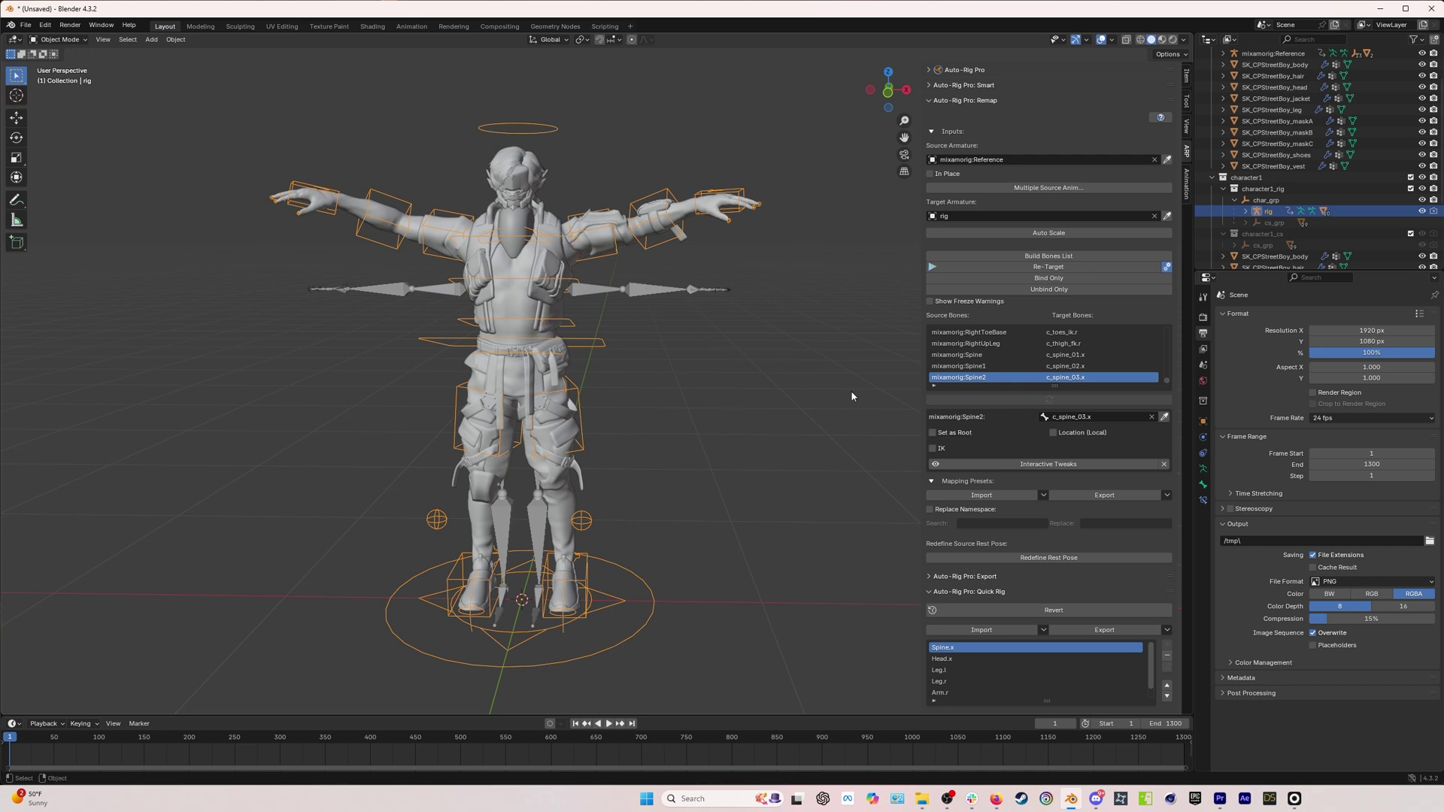
click(1042, 279)
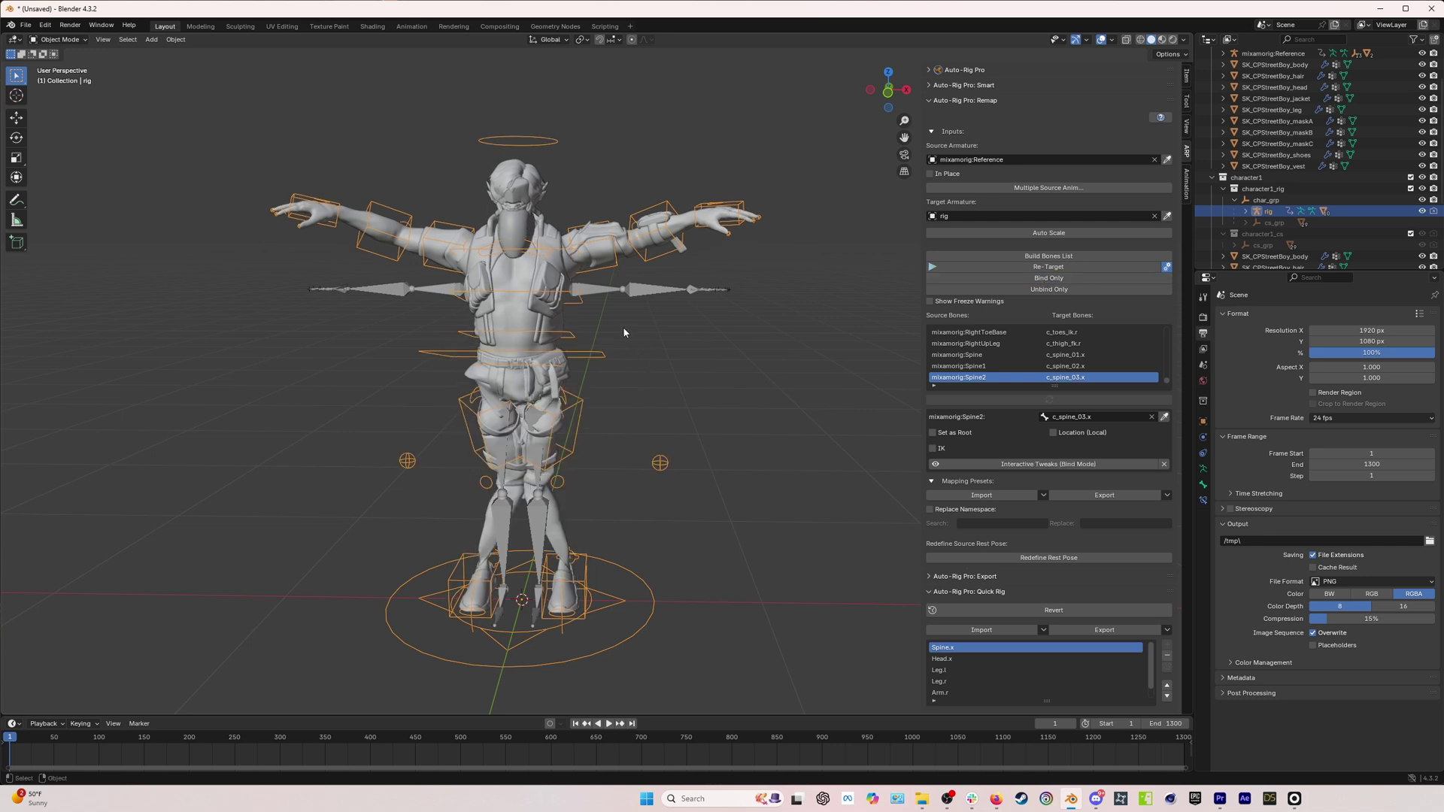
click(1036, 558)
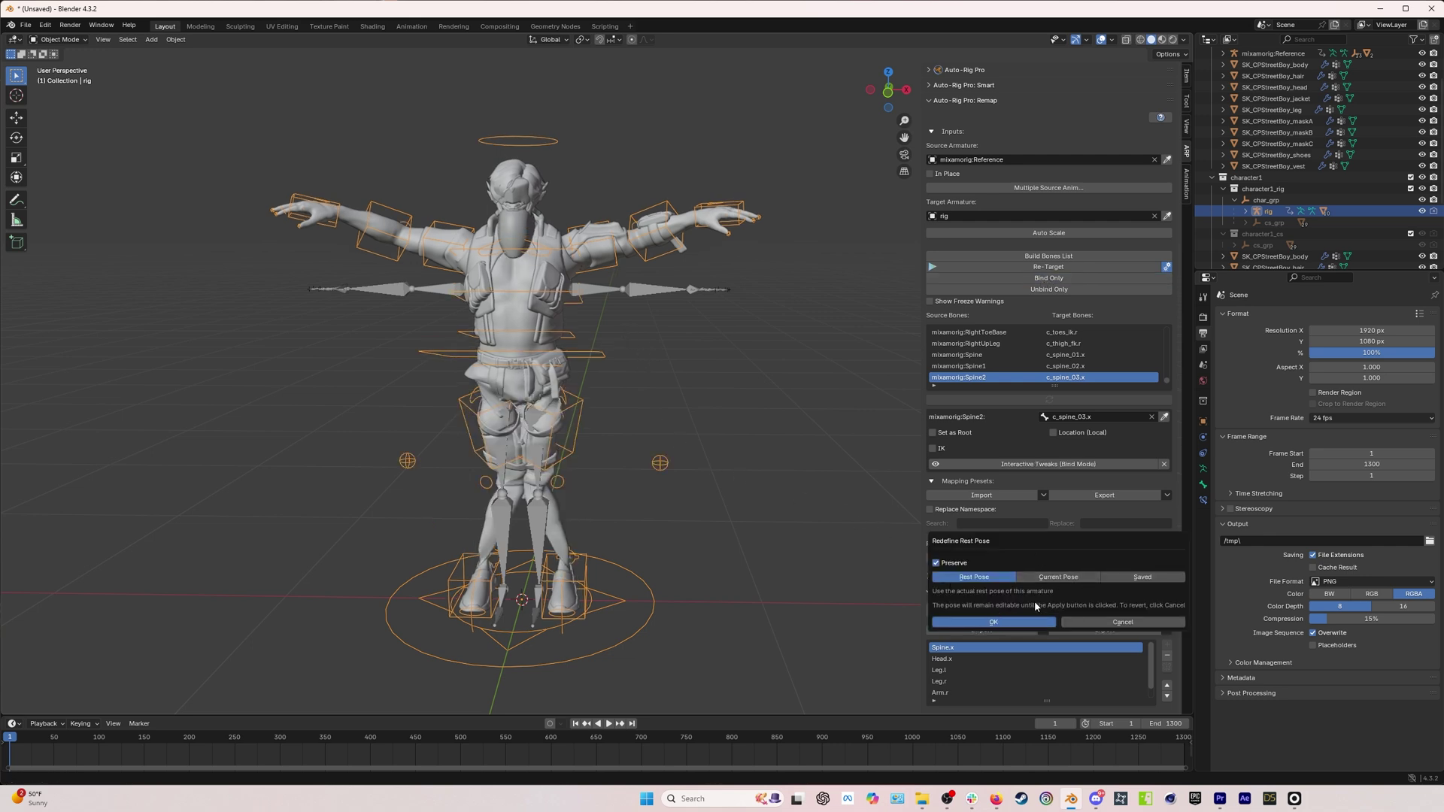
click(994, 623)
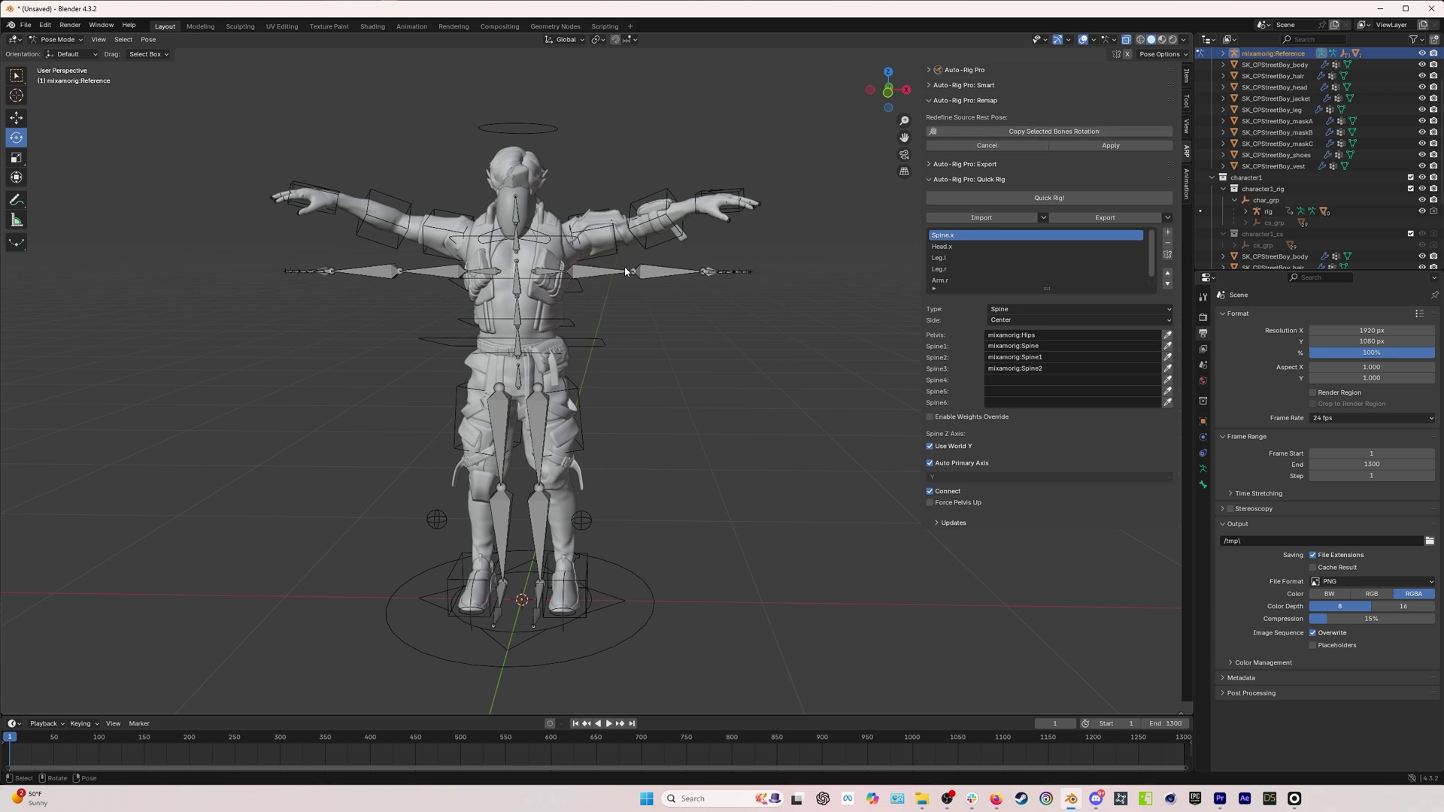
Copy the character rig's rotations onto the reference's arm and leg bones, then apply the rest pose.
drag(768, 260, 572, 295)
shift+drag(256, 263, 474, 304)
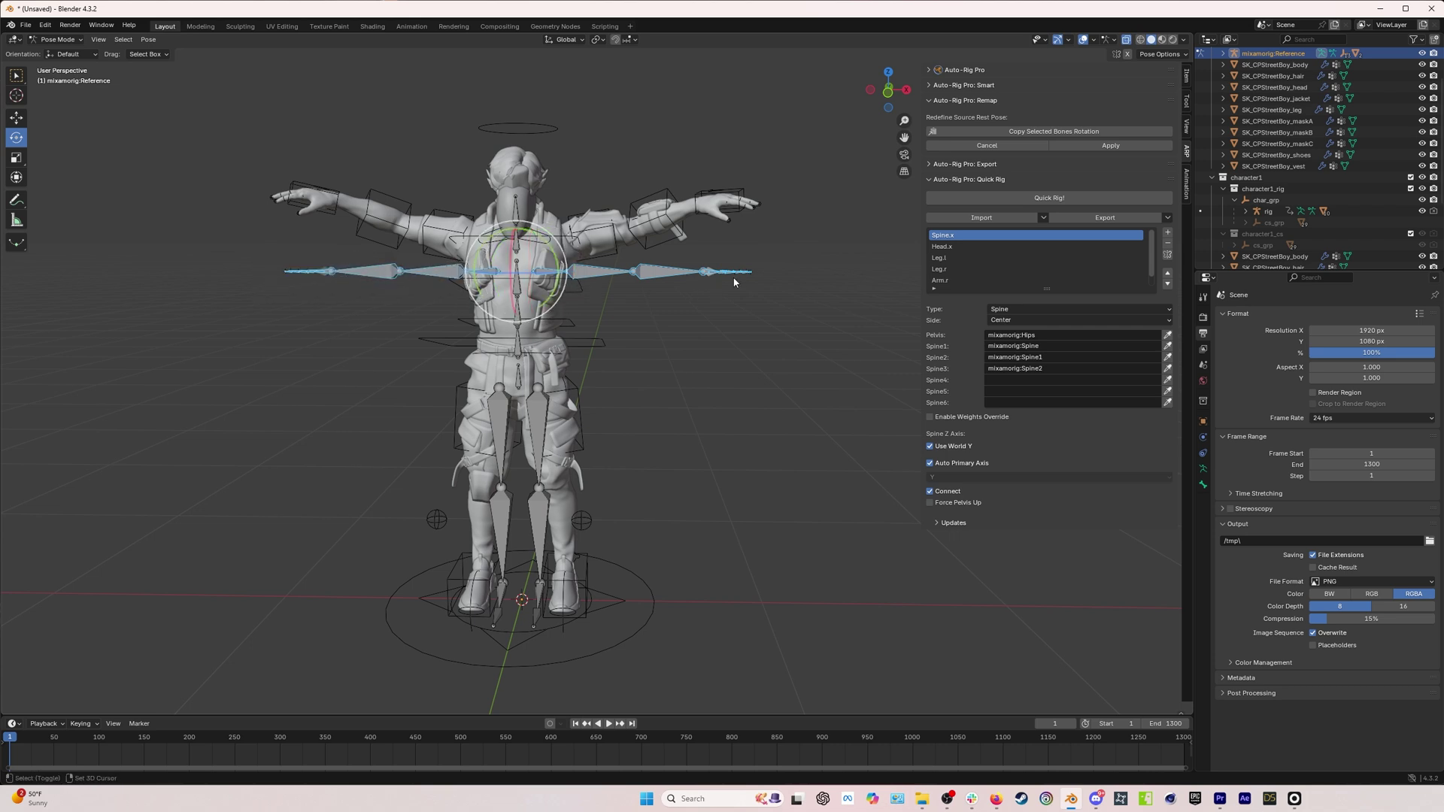
shift+drag(623, 392, 460, 632)
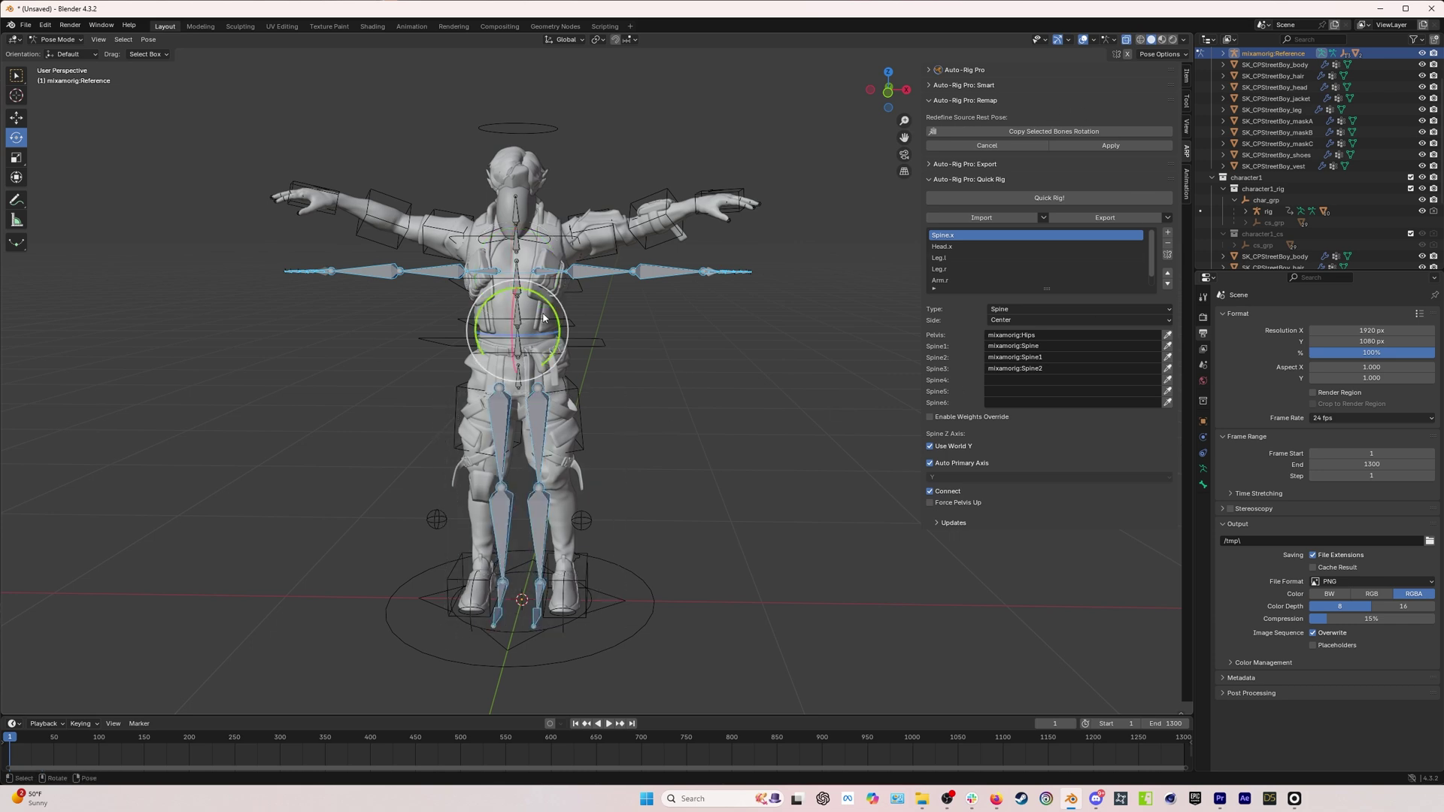
click(1064, 133)
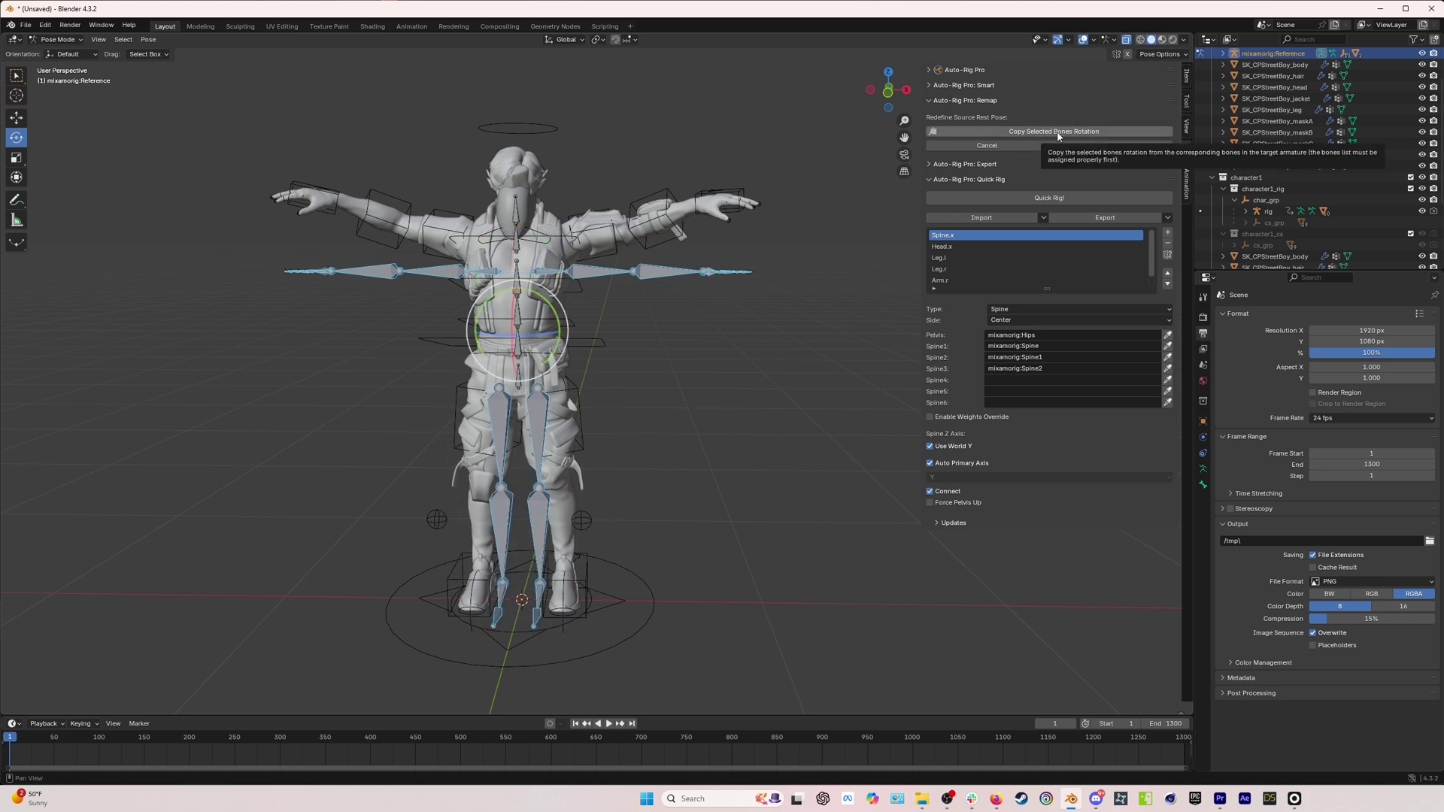
click(1058, 133)
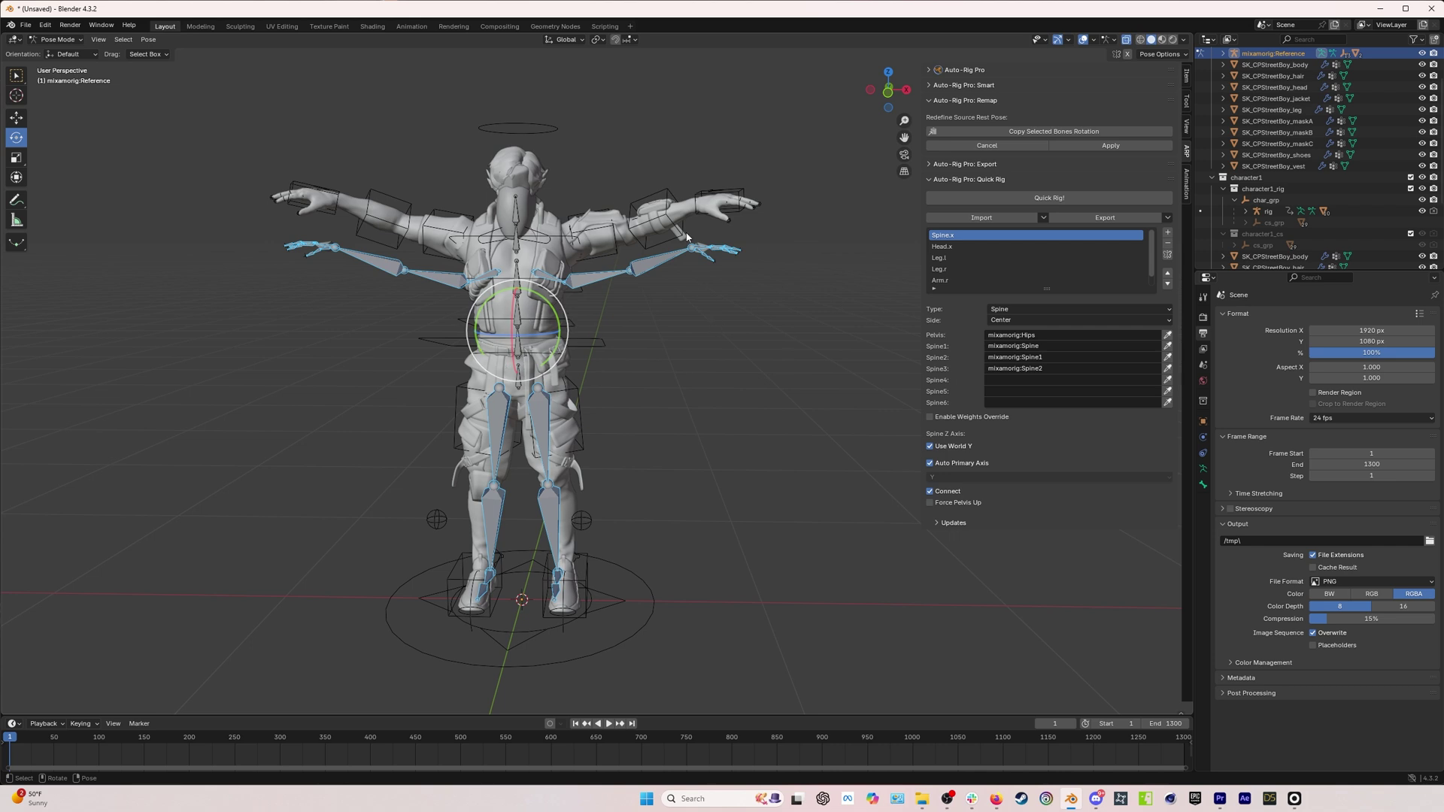
click(1112, 145)
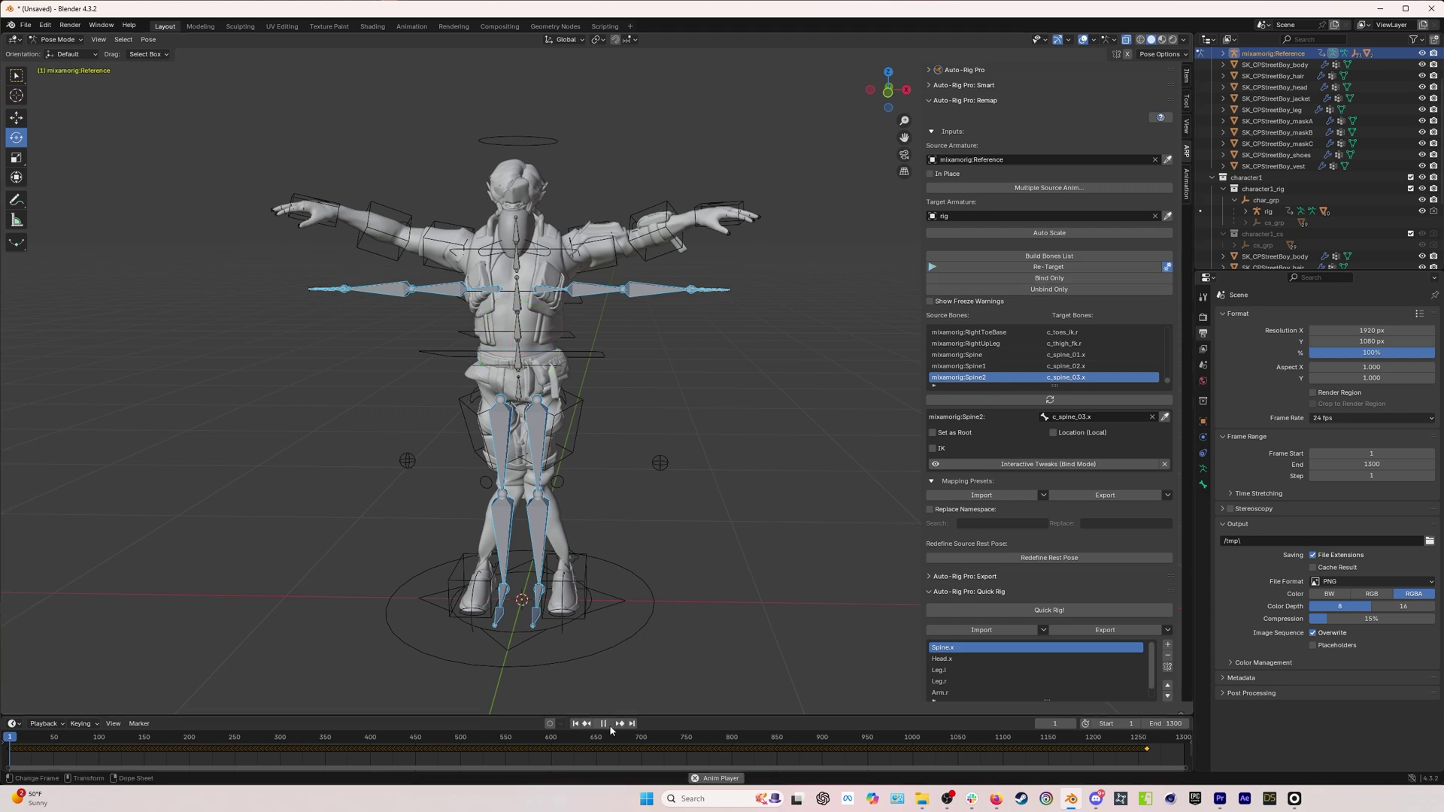
Briefly play the animation, then bind the character rig to the Mixamo source again.
click(609, 725)
click(1050, 289)
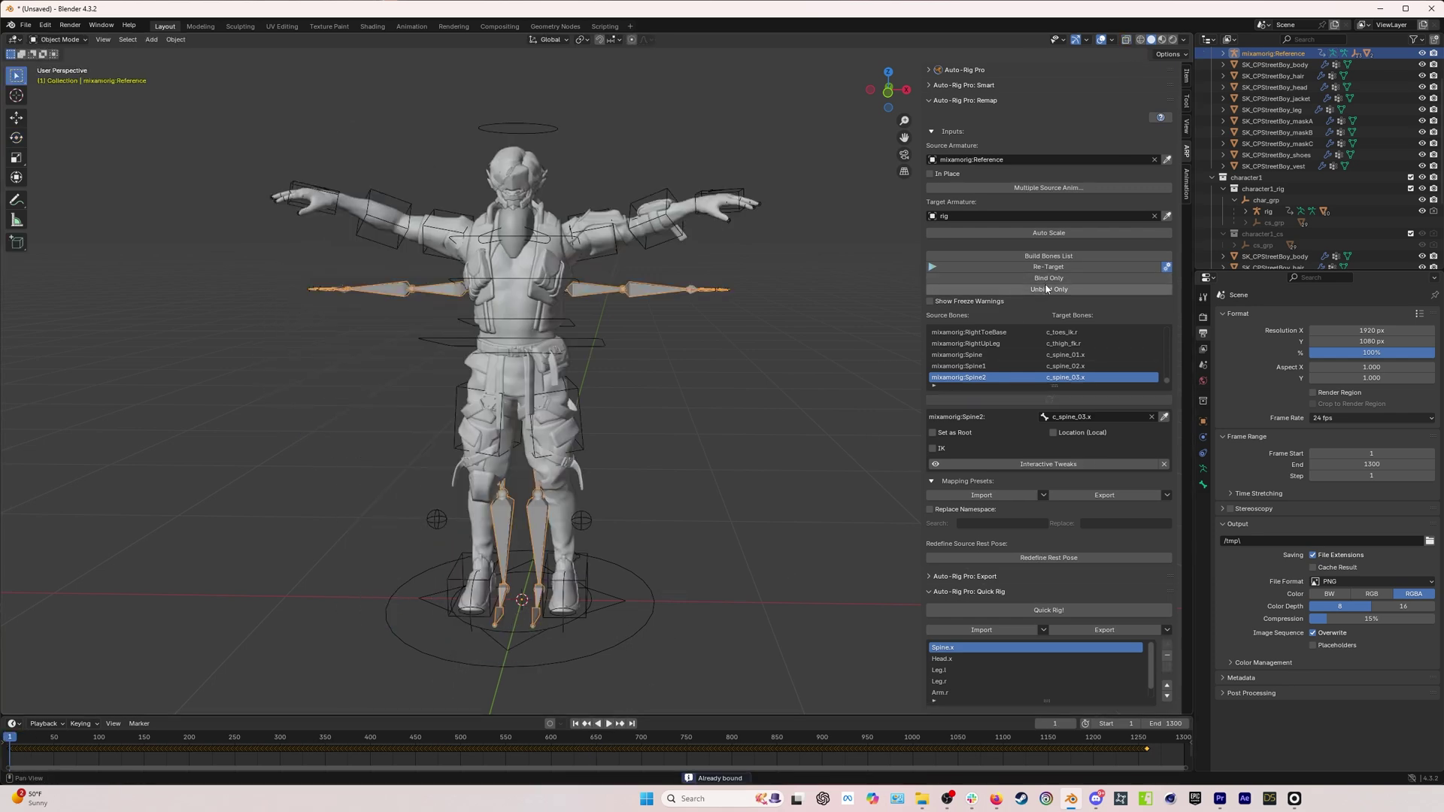
click(1056, 278)
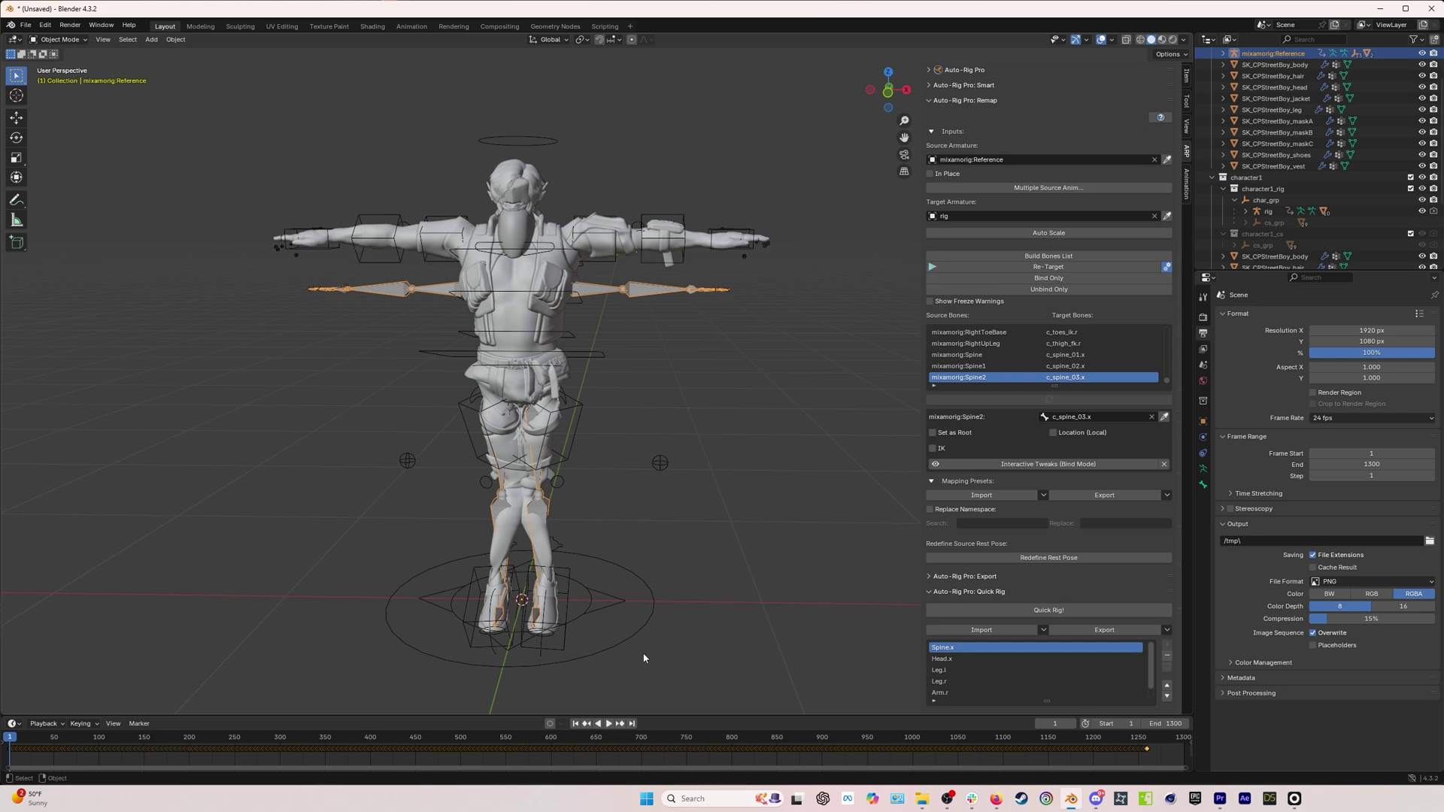
Play the bound mocap, pausing at frame 79 to orbit around the character, then stop.
click(608, 723)
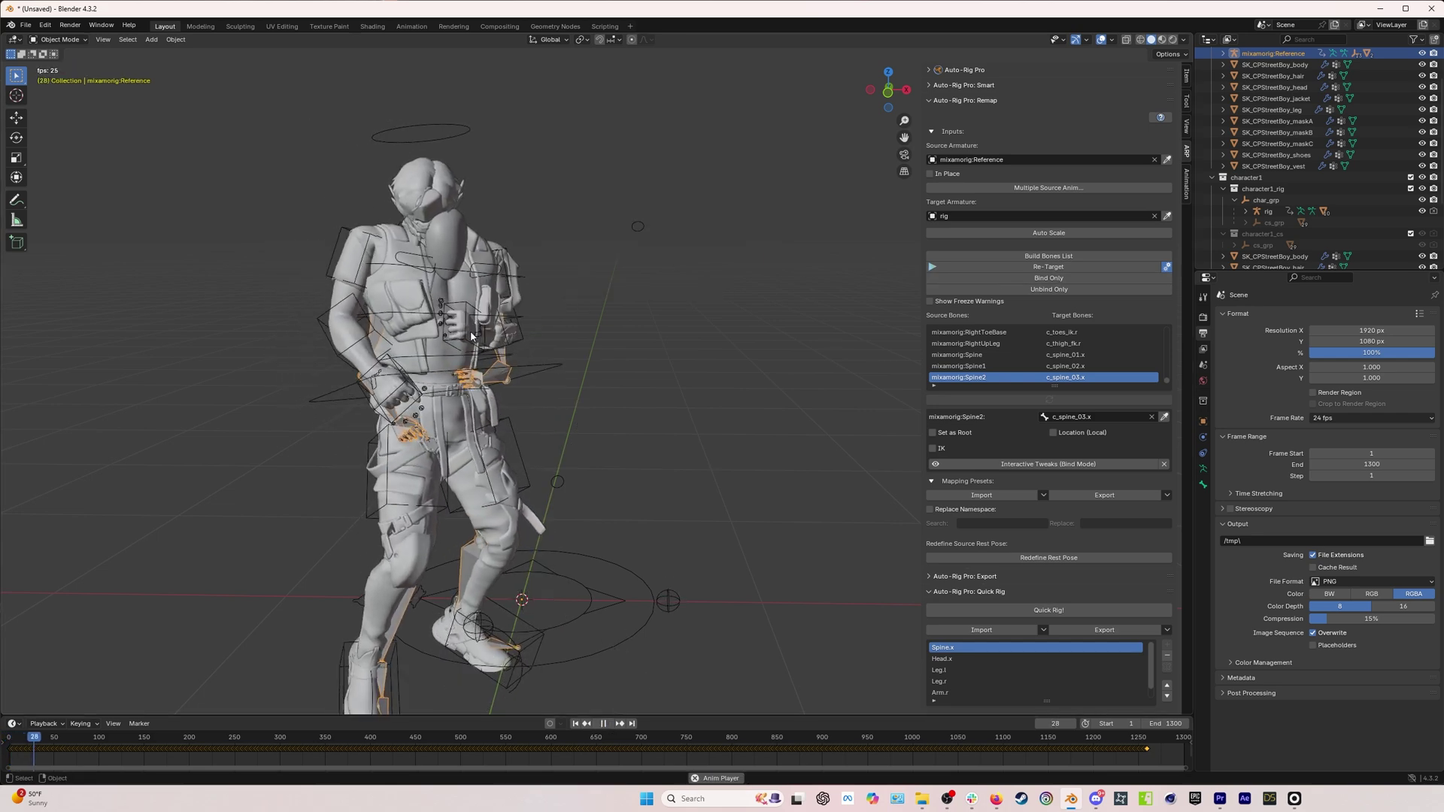
click(603, 723)
ctrl+middle_drag(561, 412, 459, 398)
click(608, 724)
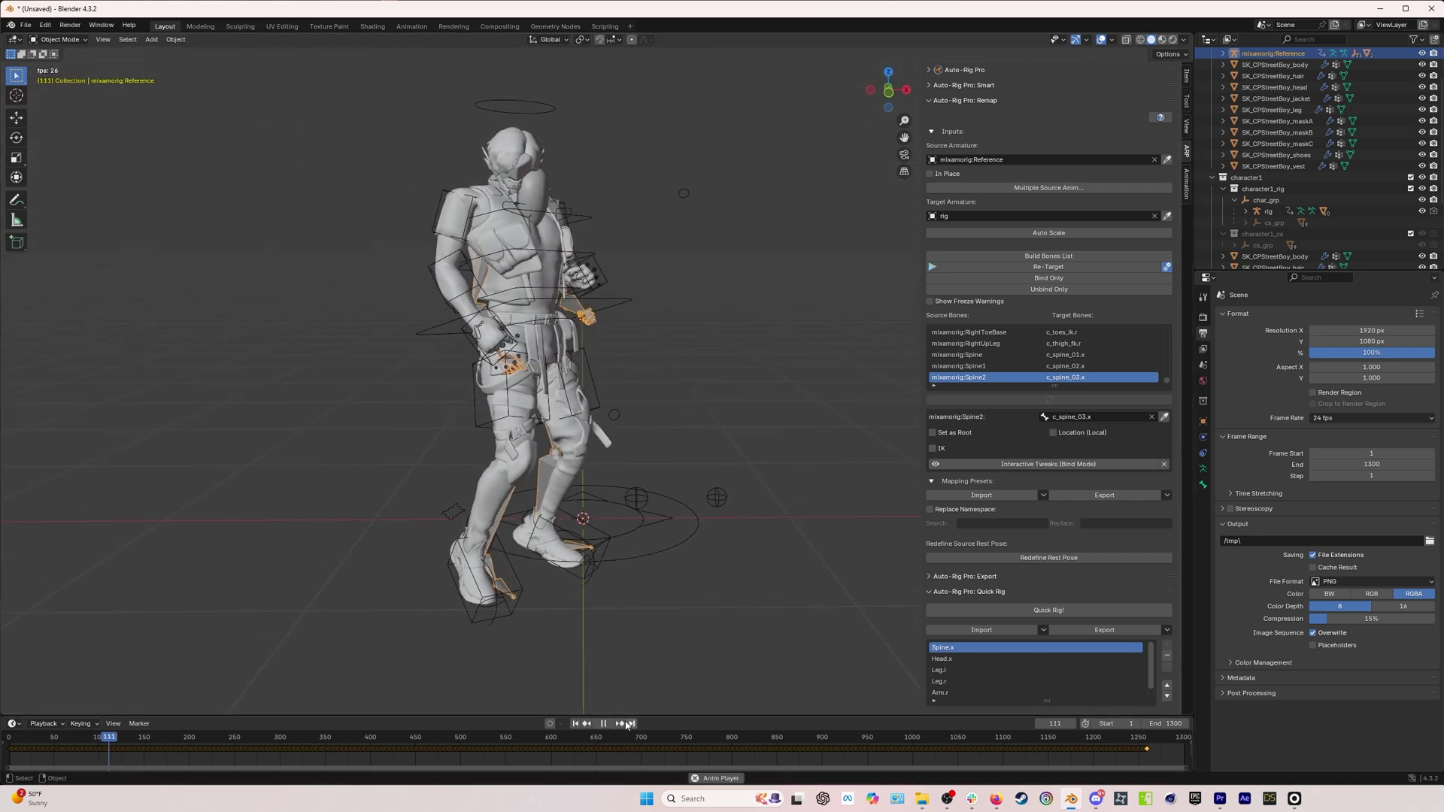
click(604, 723)
Return to frame 1, unbind, and run Re-Target with Frame End 1260 and Fake User ticked.
click(586, 723)
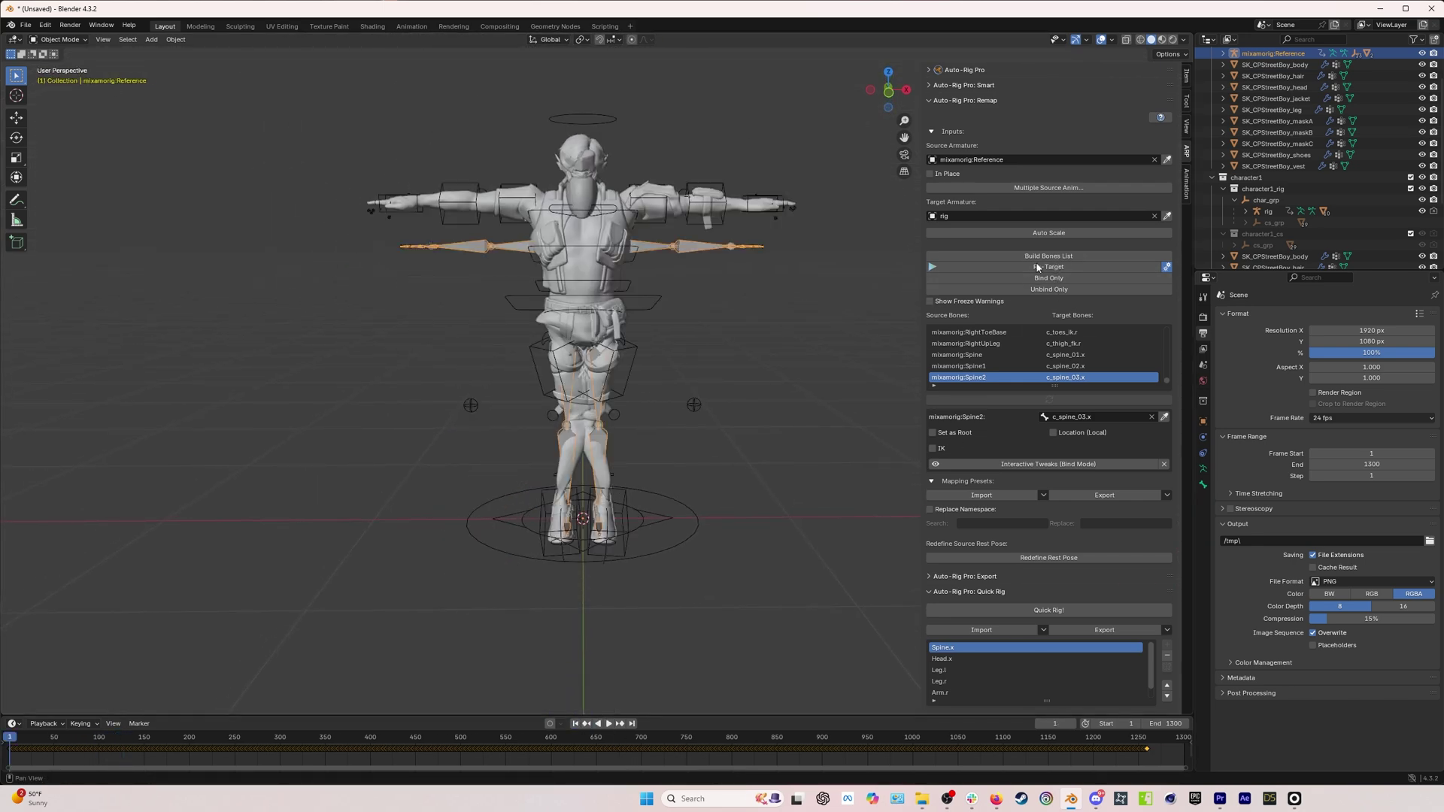
click(1056, 290)
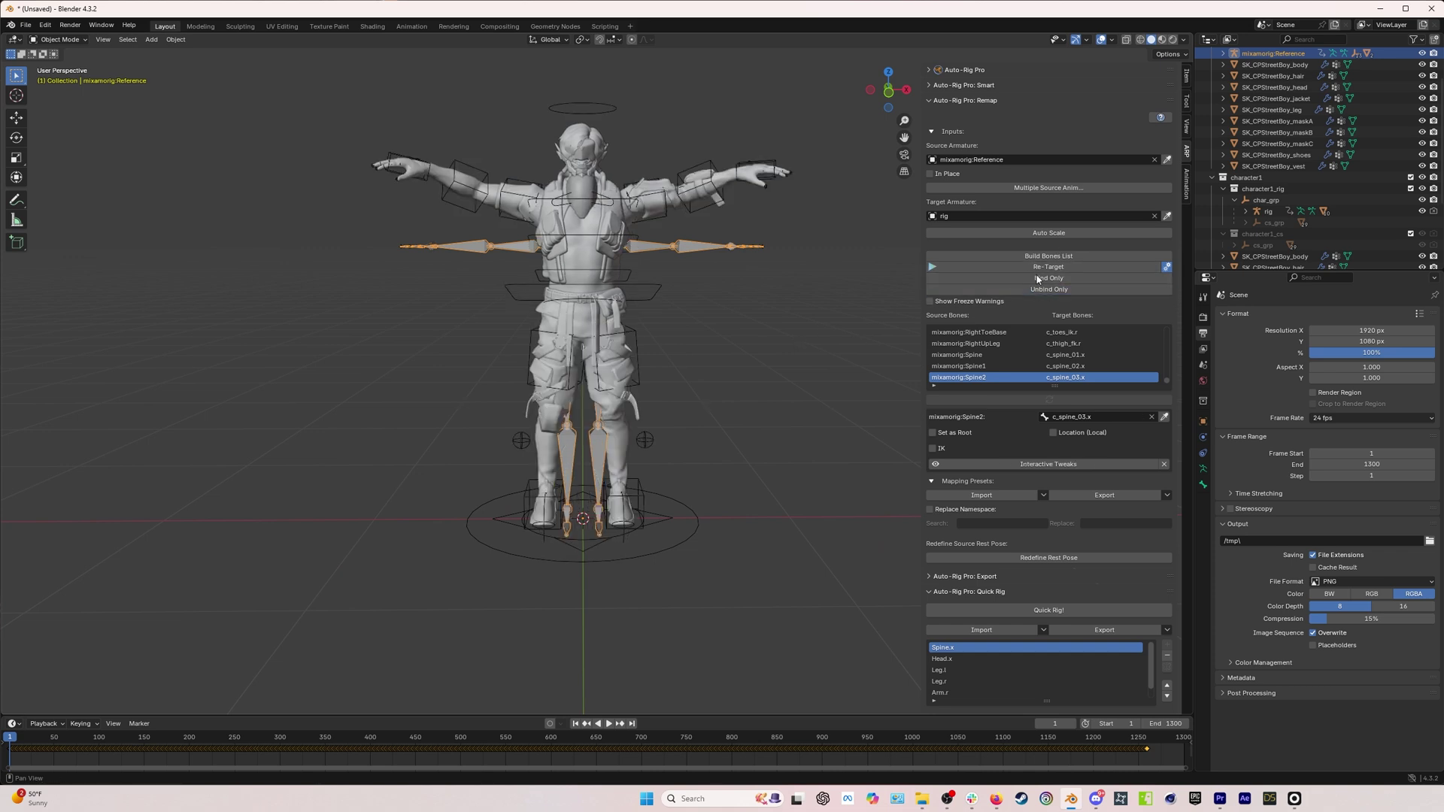
click(1052, 267)
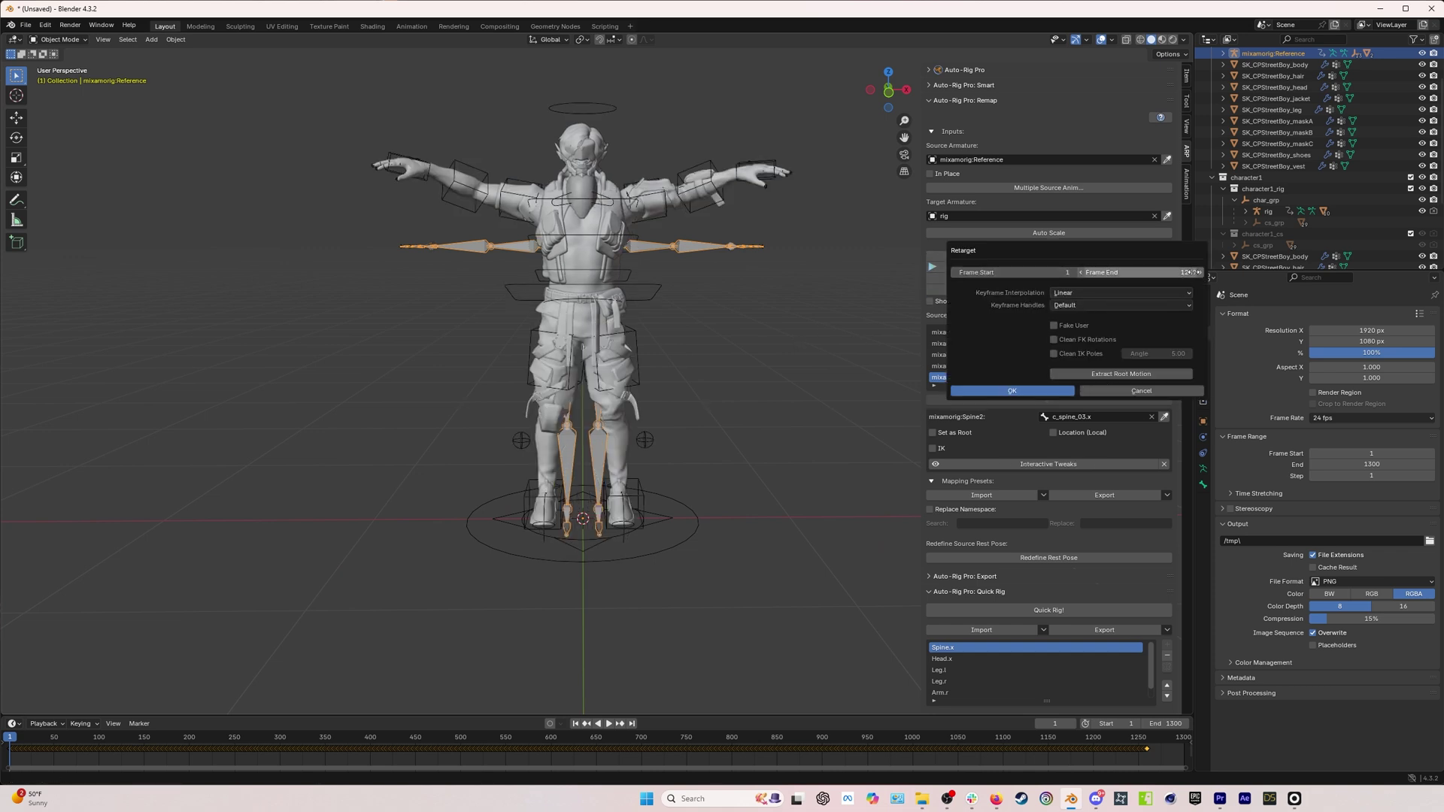
click(1139, 272)
text(1260)
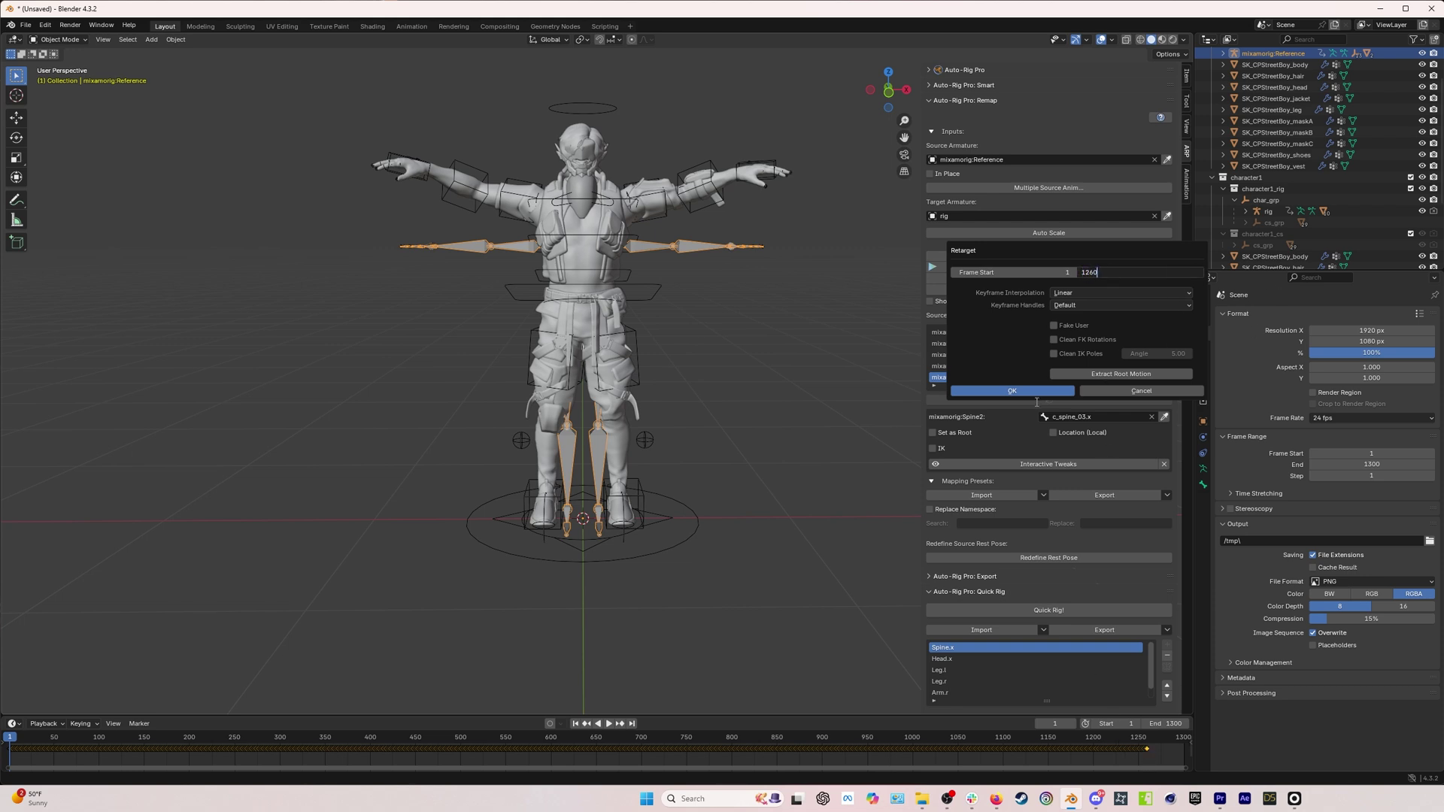
key(Return)
click(1053, 324)
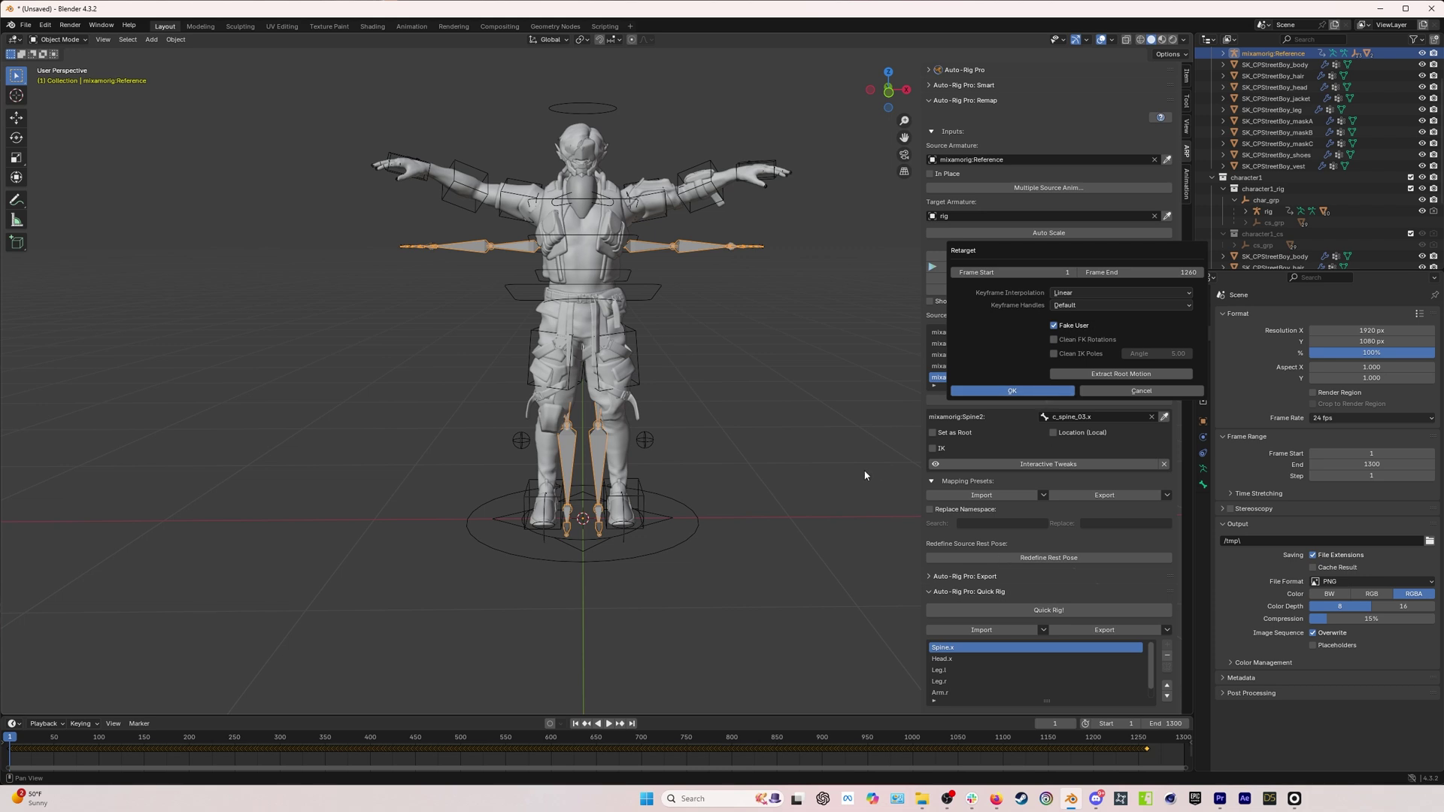
key(Return)
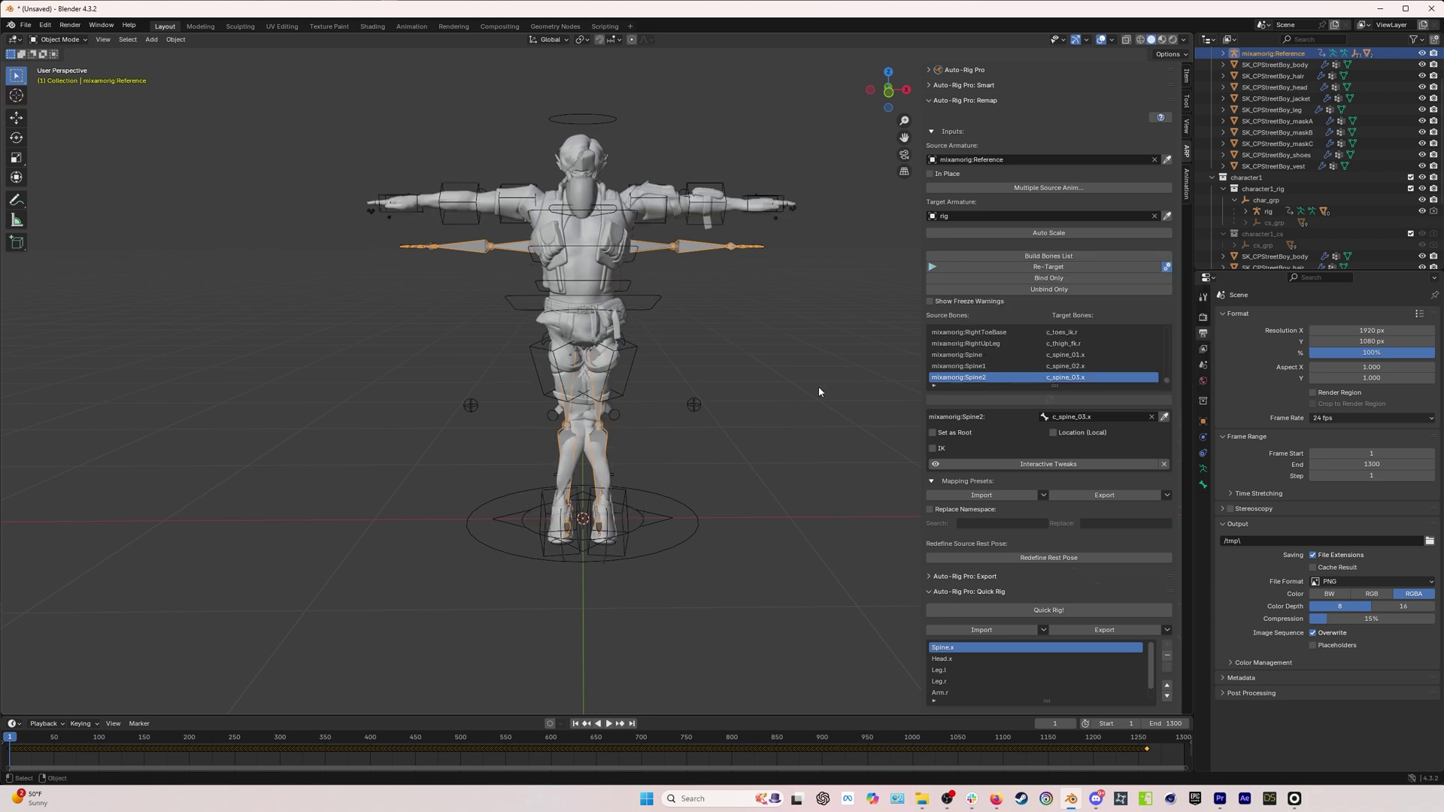
Delete the mixamorig armature together with its 13 leftover mixamorig objects.
key(Delete)
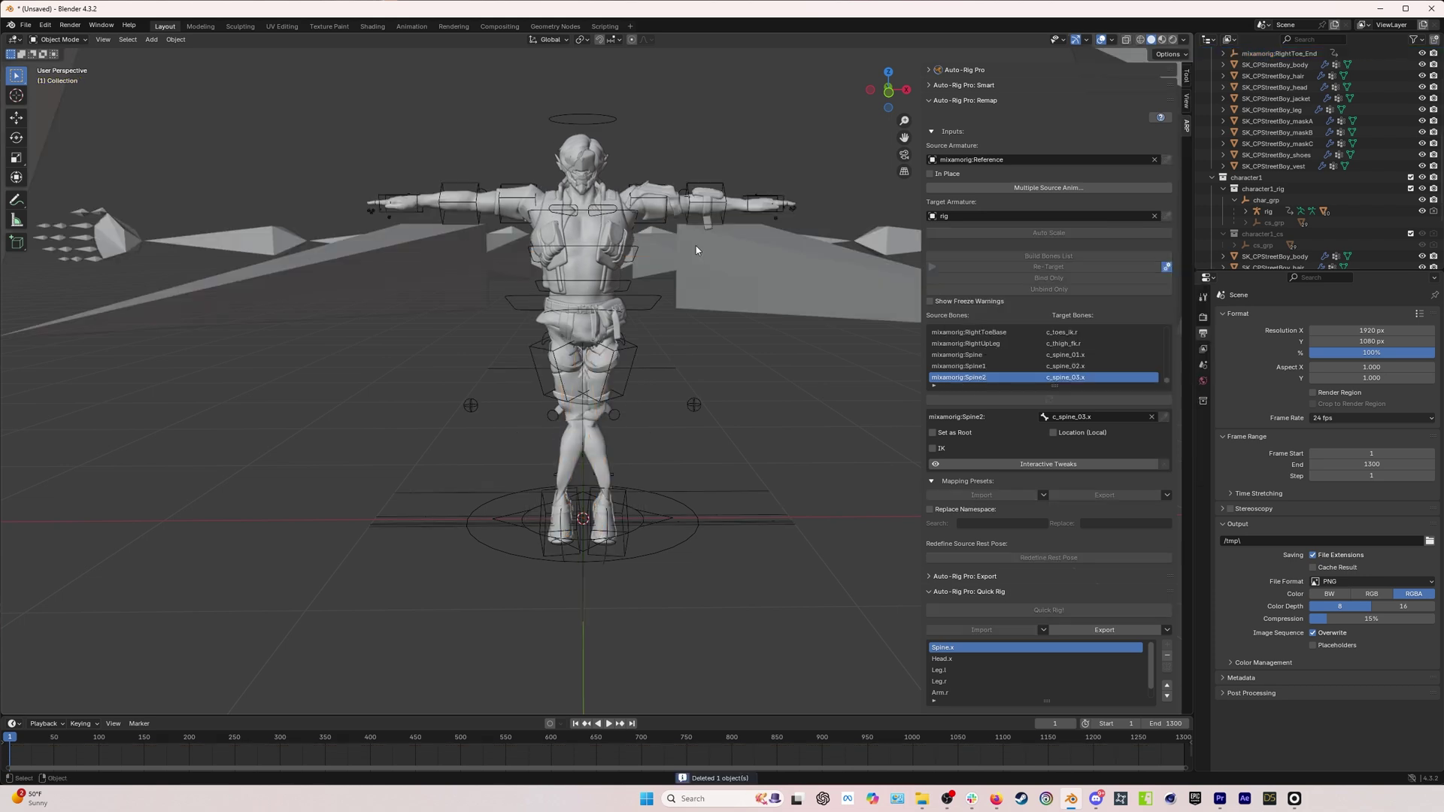
middle_drag(579, 238, 810, 240)
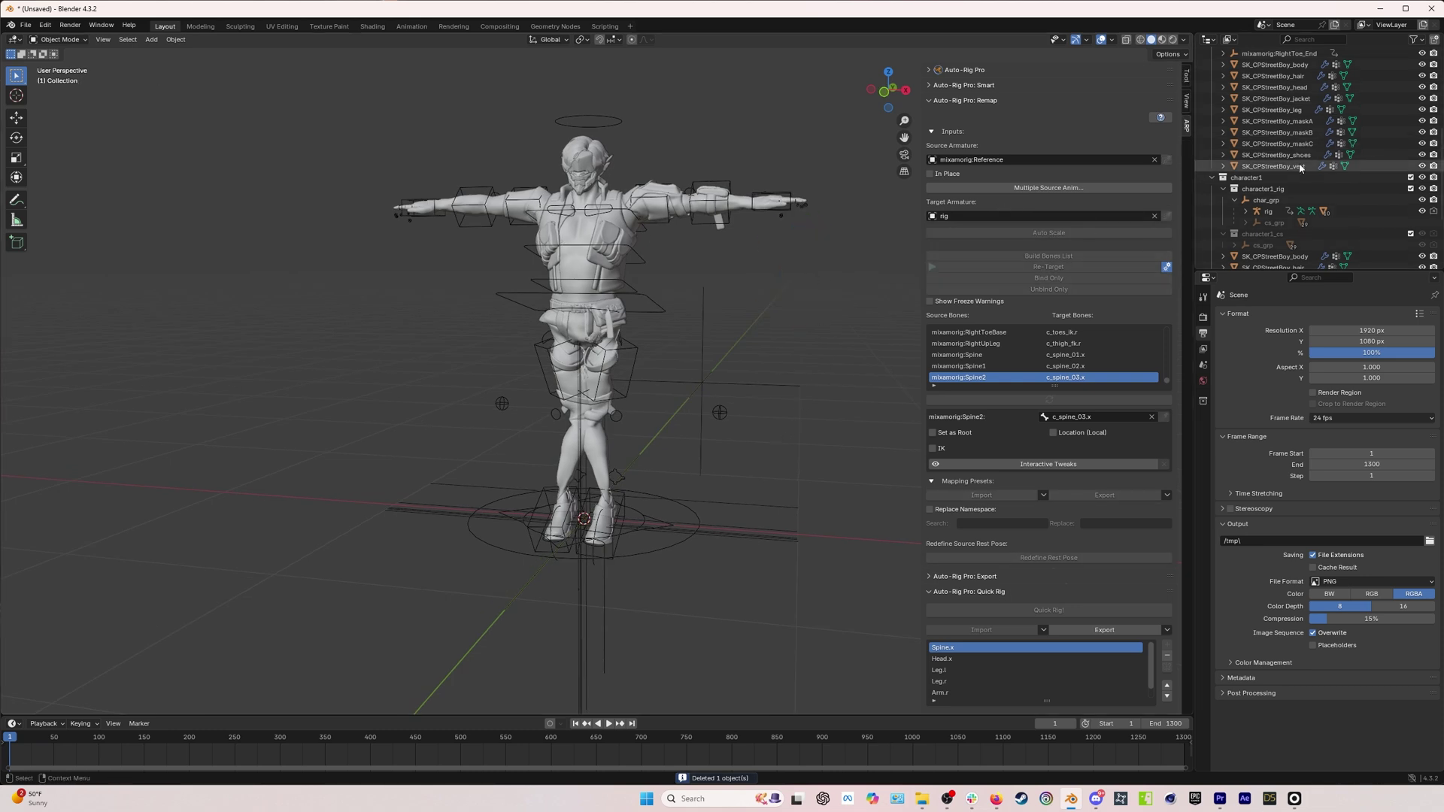
scroll(1276, 213, down, 4)
scroll(1276, 213, down, 3)
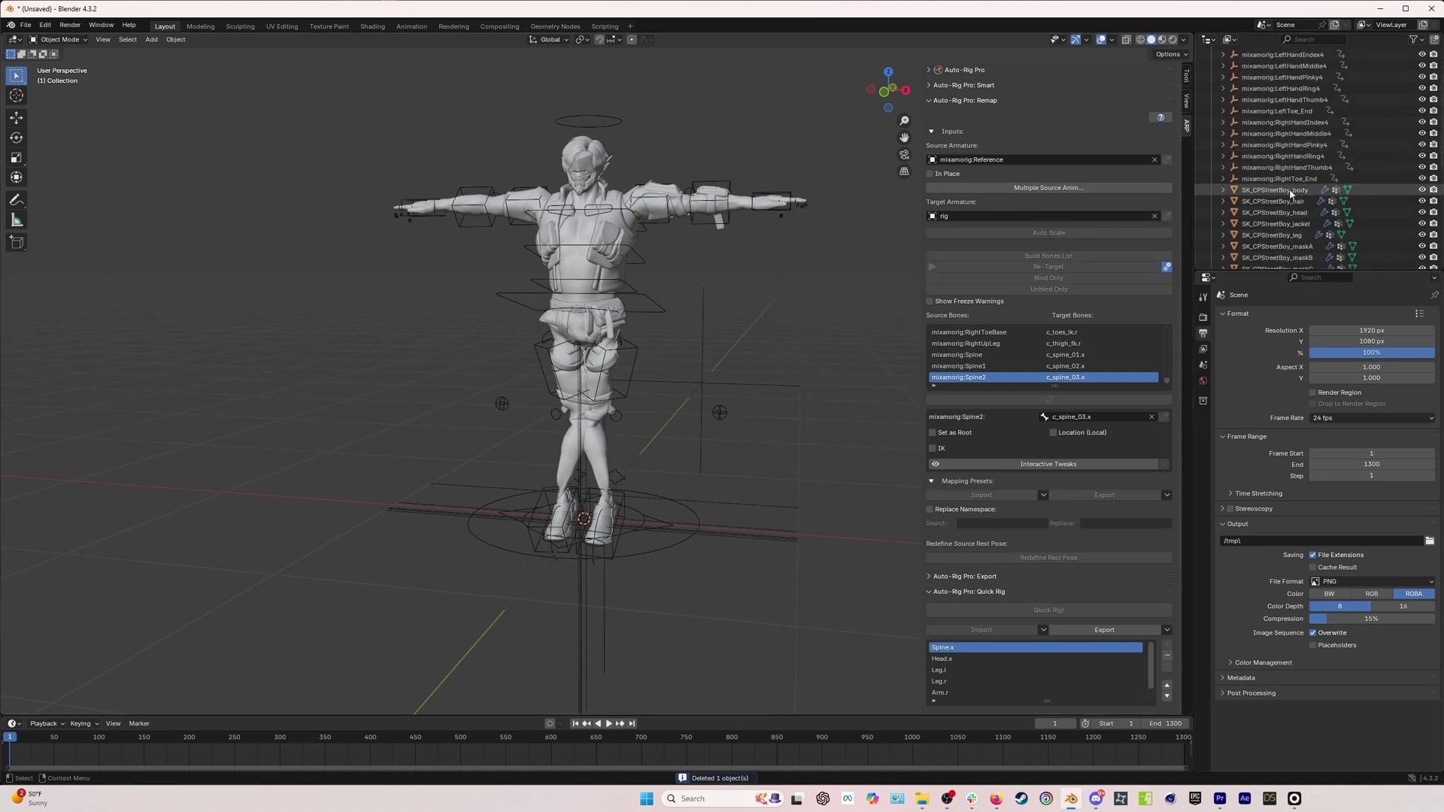
key(ctrl+z)
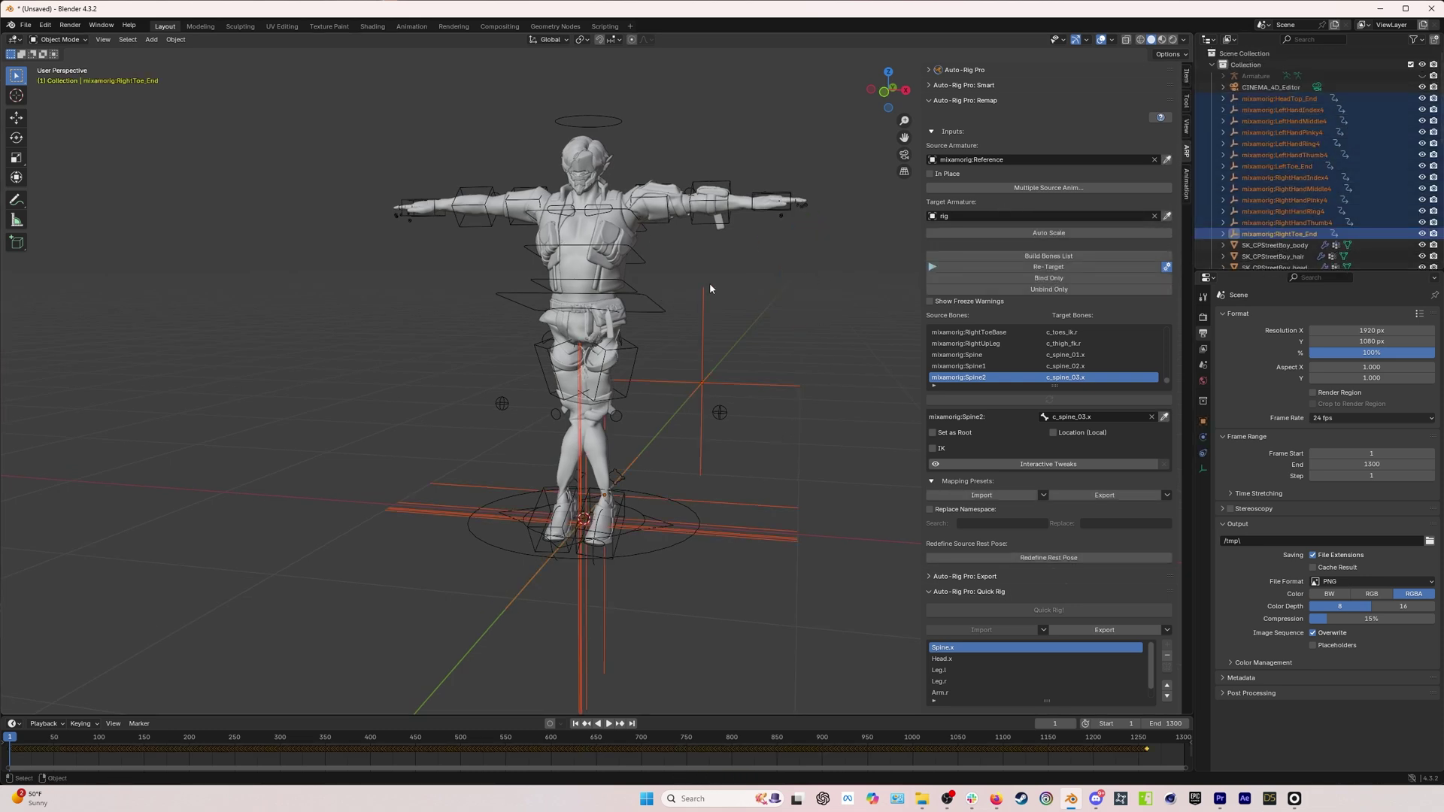
key(Delete)
Play the retargeted animation with material shading and orbit around the character, then stop.
click(608, 724)
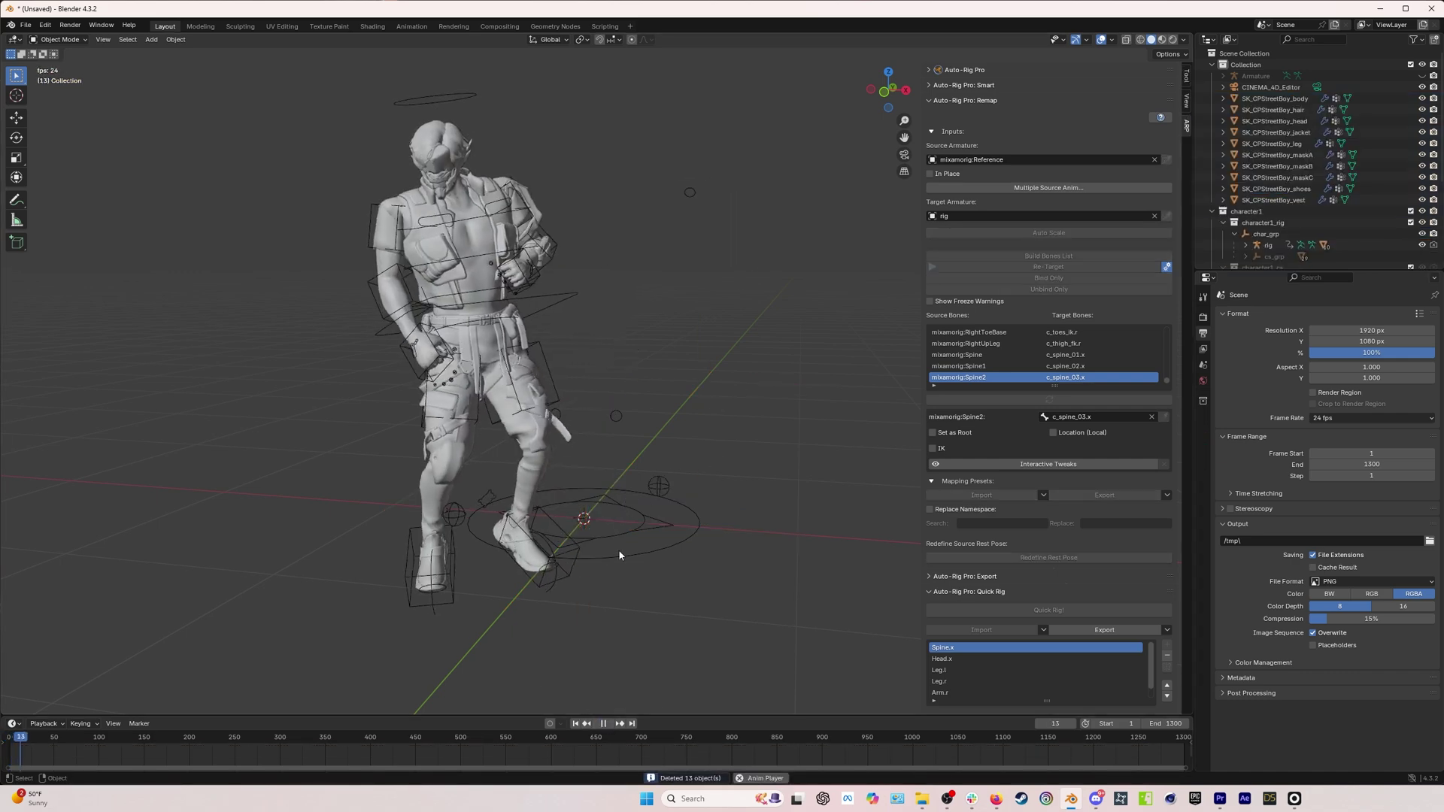
mouse_move(623, 525)
middle_down()
mouse_move(438, 281)
mouse_move(624, 266)
mouse_move(490, 260)
mouse_move(451, 282)
mouse_move(511, 293)
mouse_move(488, 300)
mouse_move(606, 296)
mouse_move(546, 304)
mouse_move(768, 242)
mouse_move(567, 256)
mouse_move(918, 318)
middle_up()
key(z)
key(space)
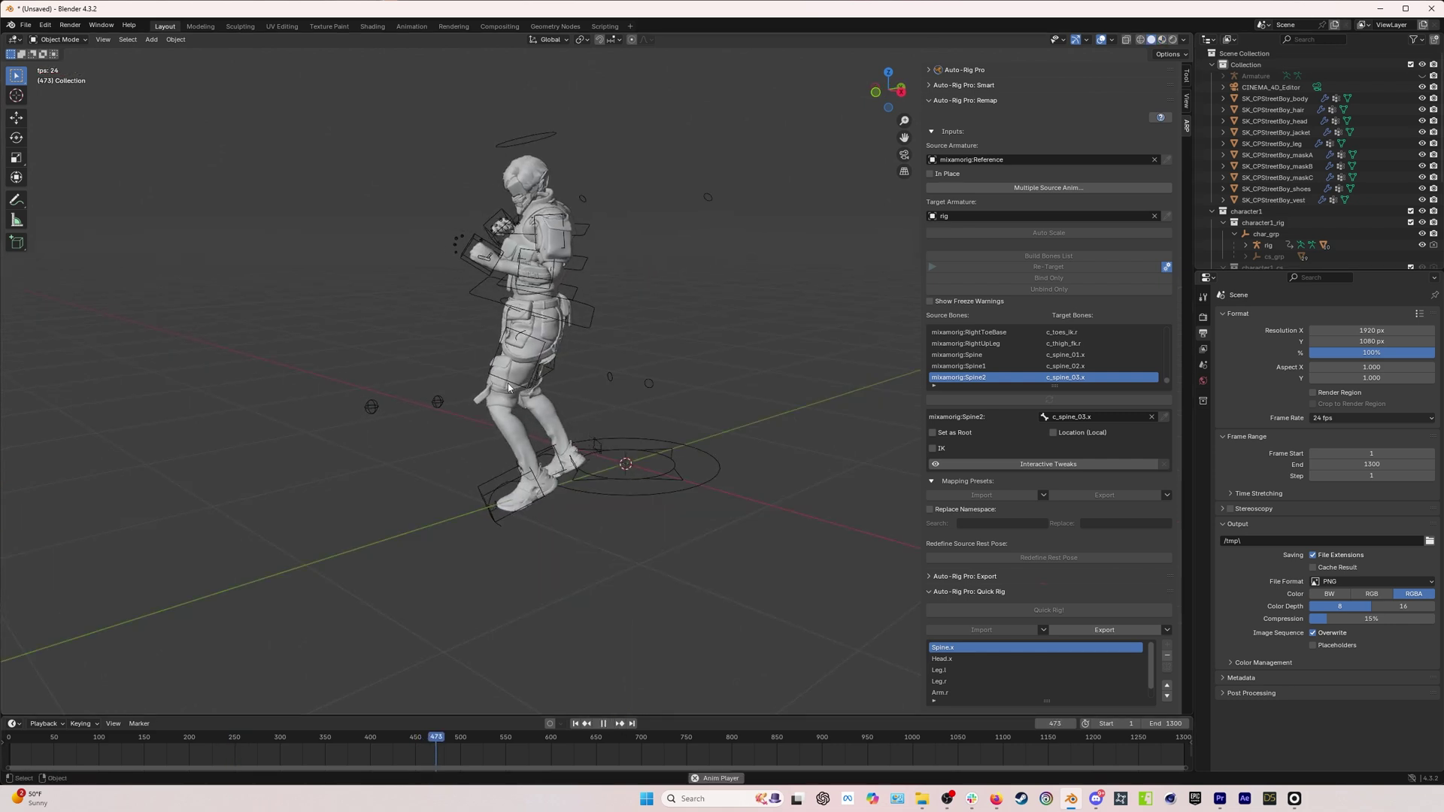
Orbit to frontal views of the character and scrub the playback from frame 101 to 464.
mouse_move(571, 338)
middle_down()
mouse_move(645, 339)
mouse_move(633, 360)
mouse_move(654, 358)
middle_up()
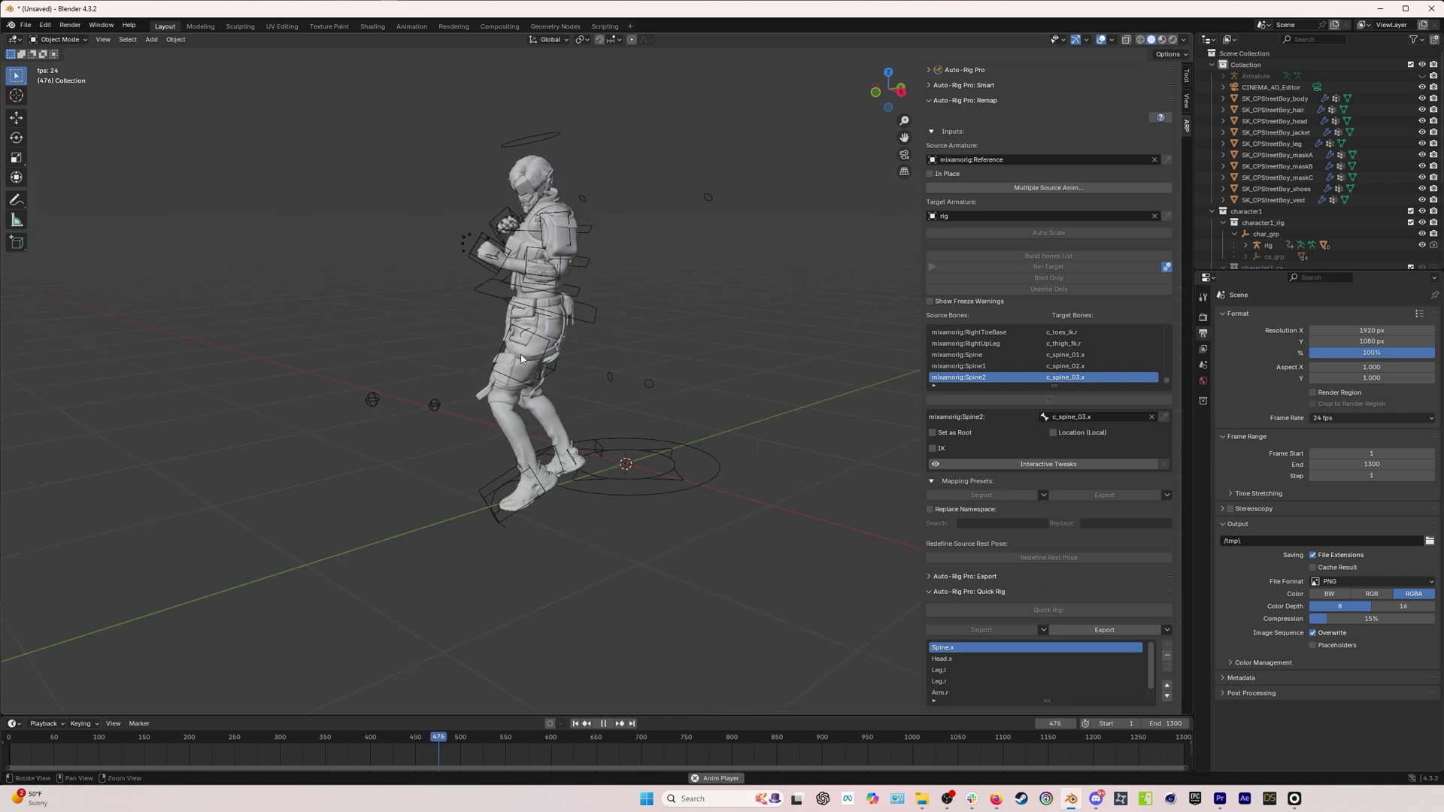
middle_drag(521, 359, 640, 340)
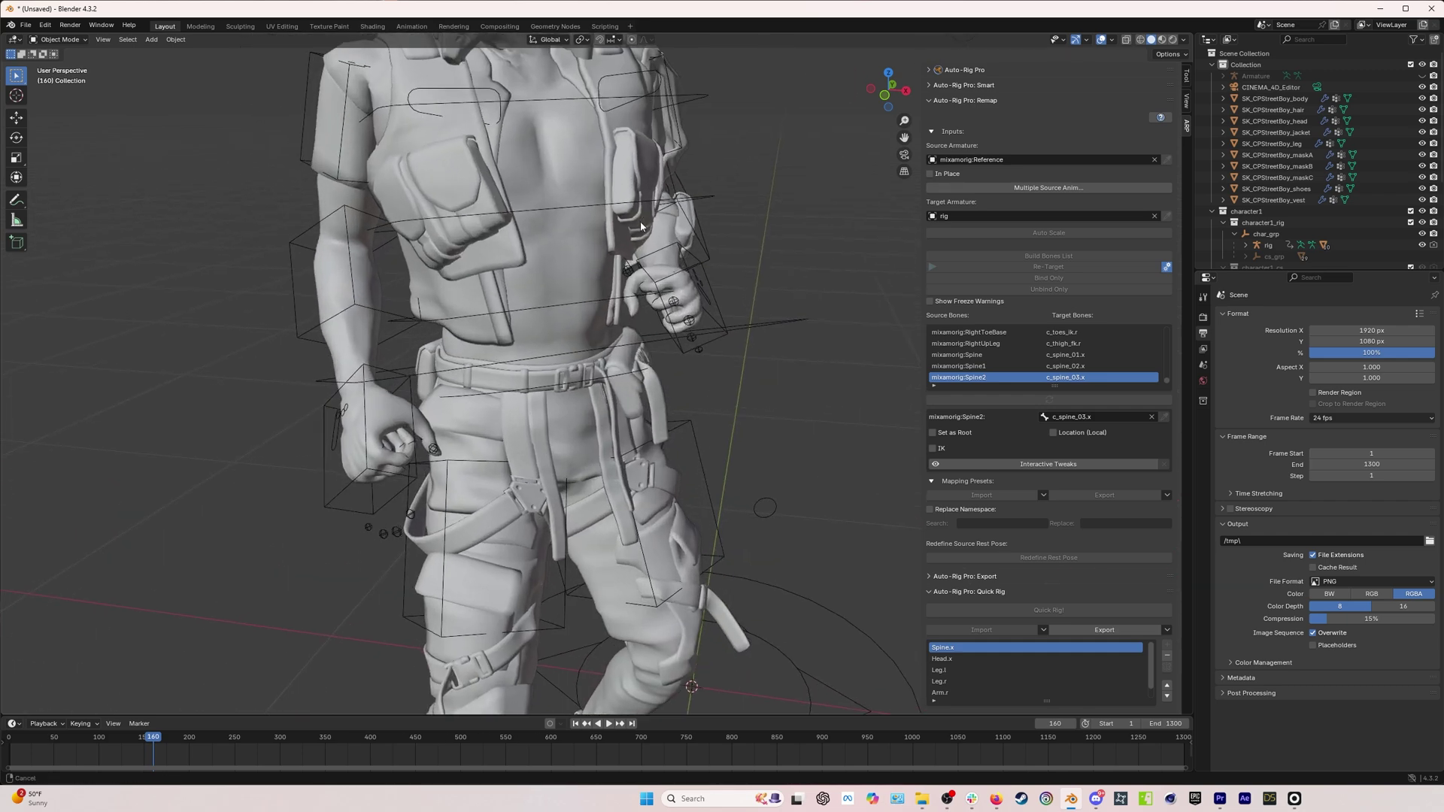
scroll(641, 226, down, 6)
middle_drag(588, 327, 647, 355)
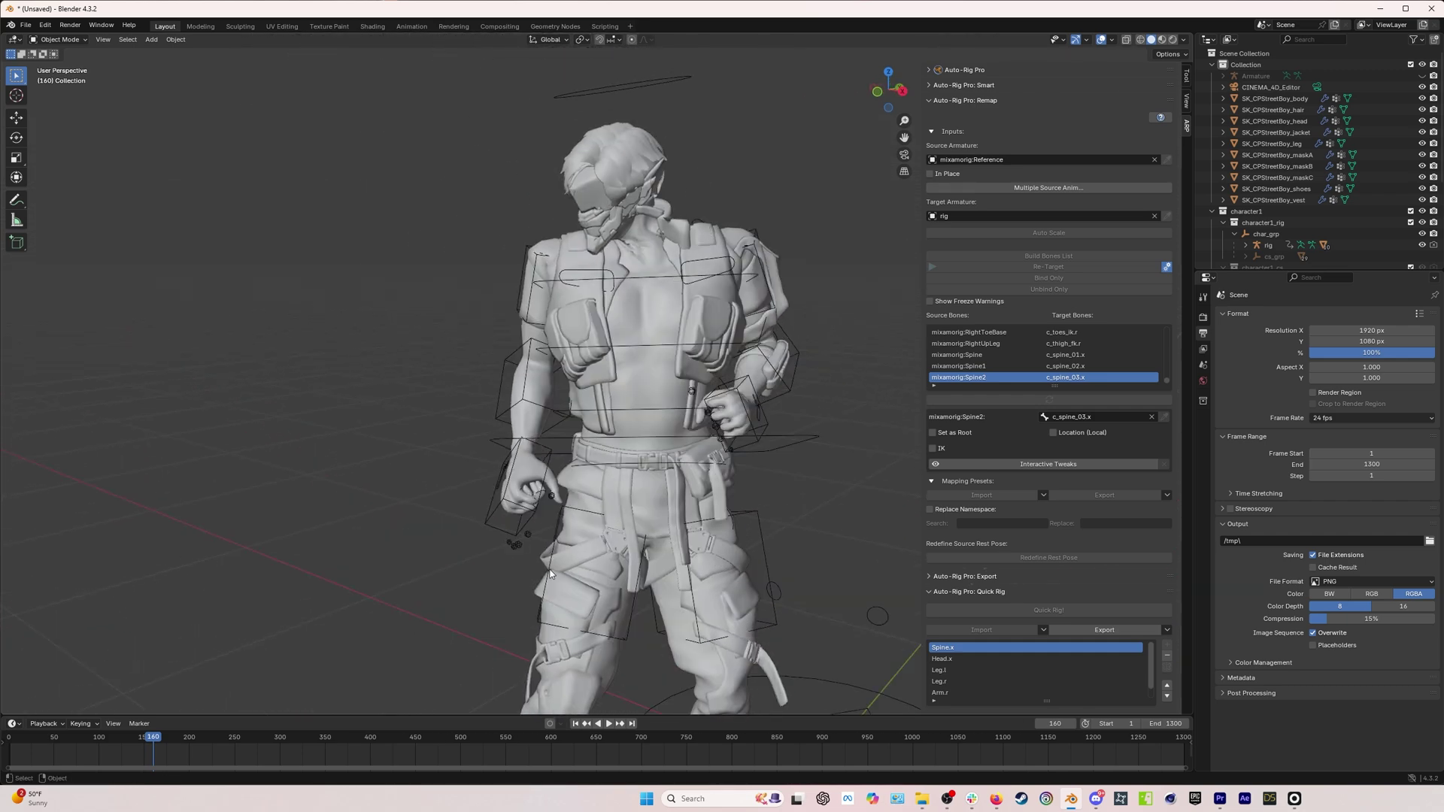
key(space)
drag(153, 739, 427, 786)
middle_drag(617, 451, 778, 518)
scroll(799, 272, up, 5)
Look over the head and arms, collapse the Auto-Rig Pro sidebar sections, and settle on frame 446.
middle_drag(798, 273, 593, 431)
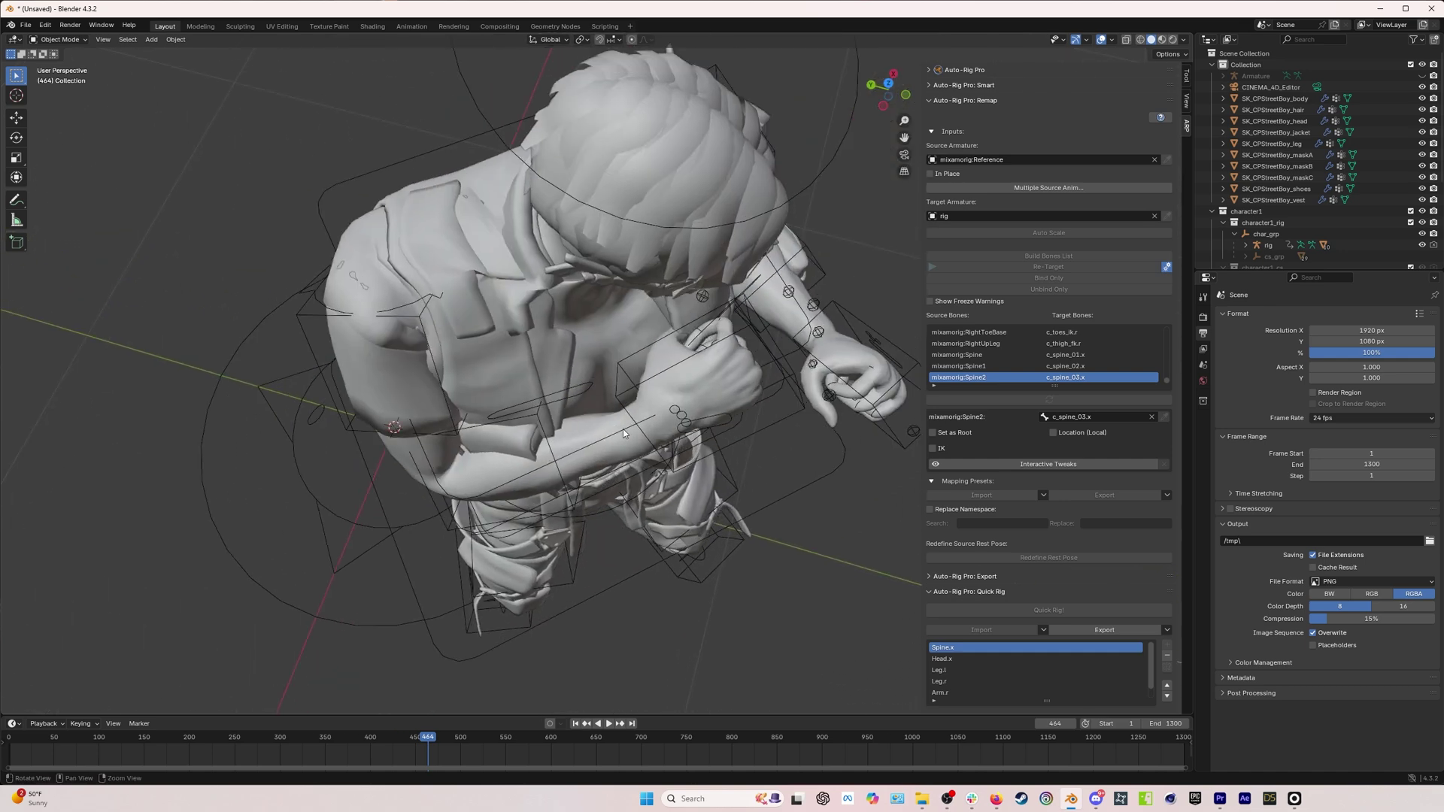
middle_drag(660, 494, 539, 349)
scroll(539, 350, down, 3)
middle_drag(472, 423, 640, 385)
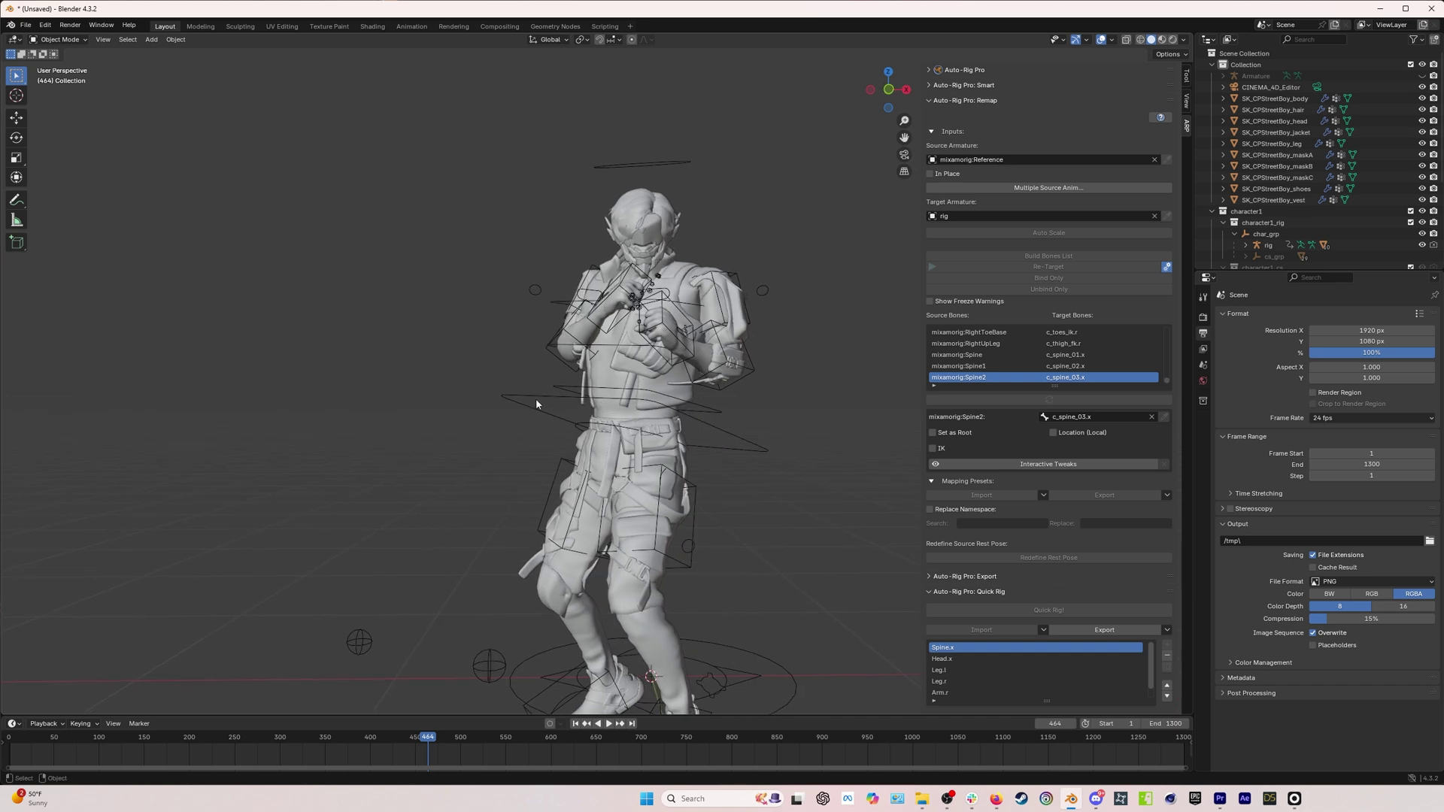
scroll(701, 458, down, 1)
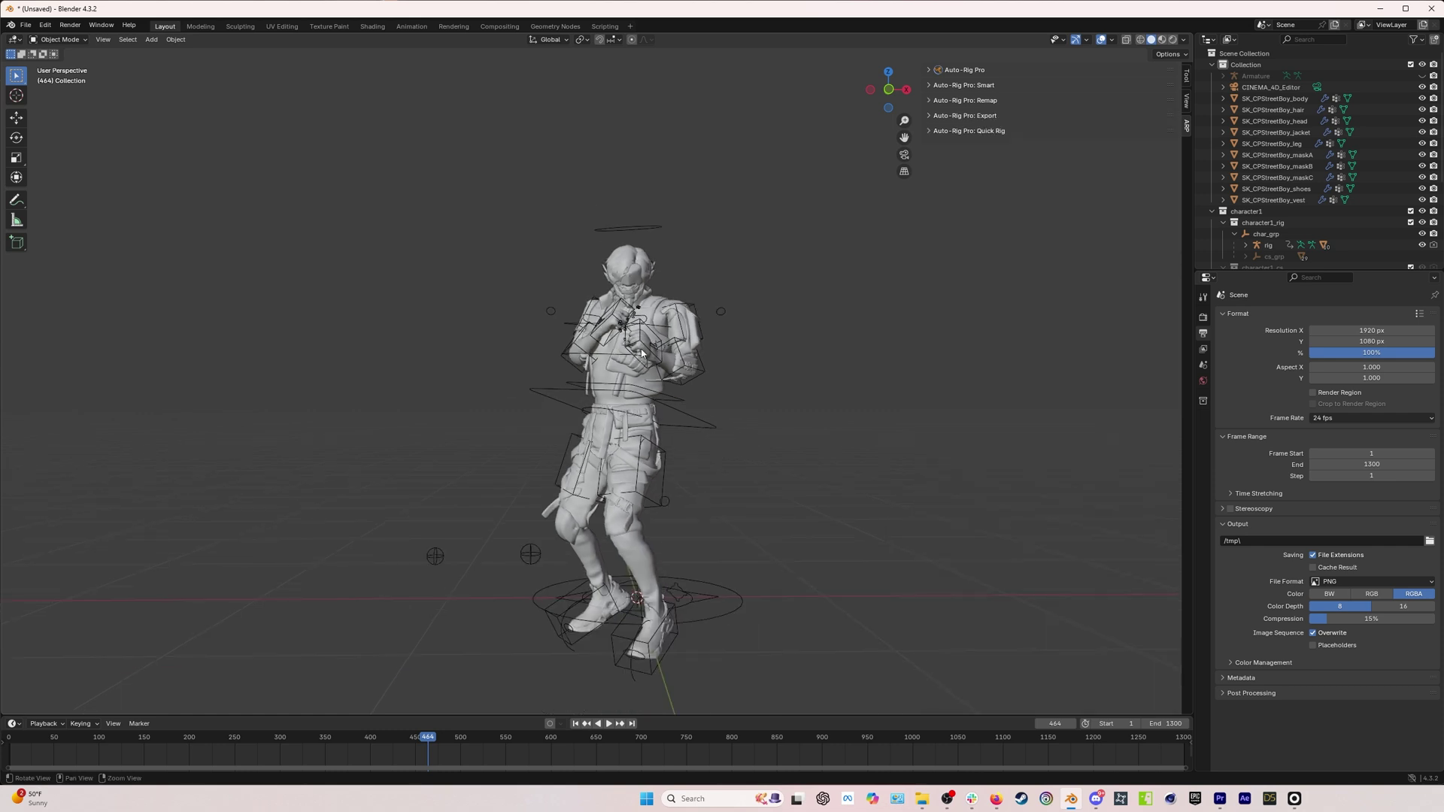
middle_drag(654, 419, 591, 337)
scroll(586, 397, up, 3)
middle_drag(588, 392, 579, 410)
drag(427, 744, 411, 745)
Select the character's rig and switch it to Pose Mode.
click(66, 40)
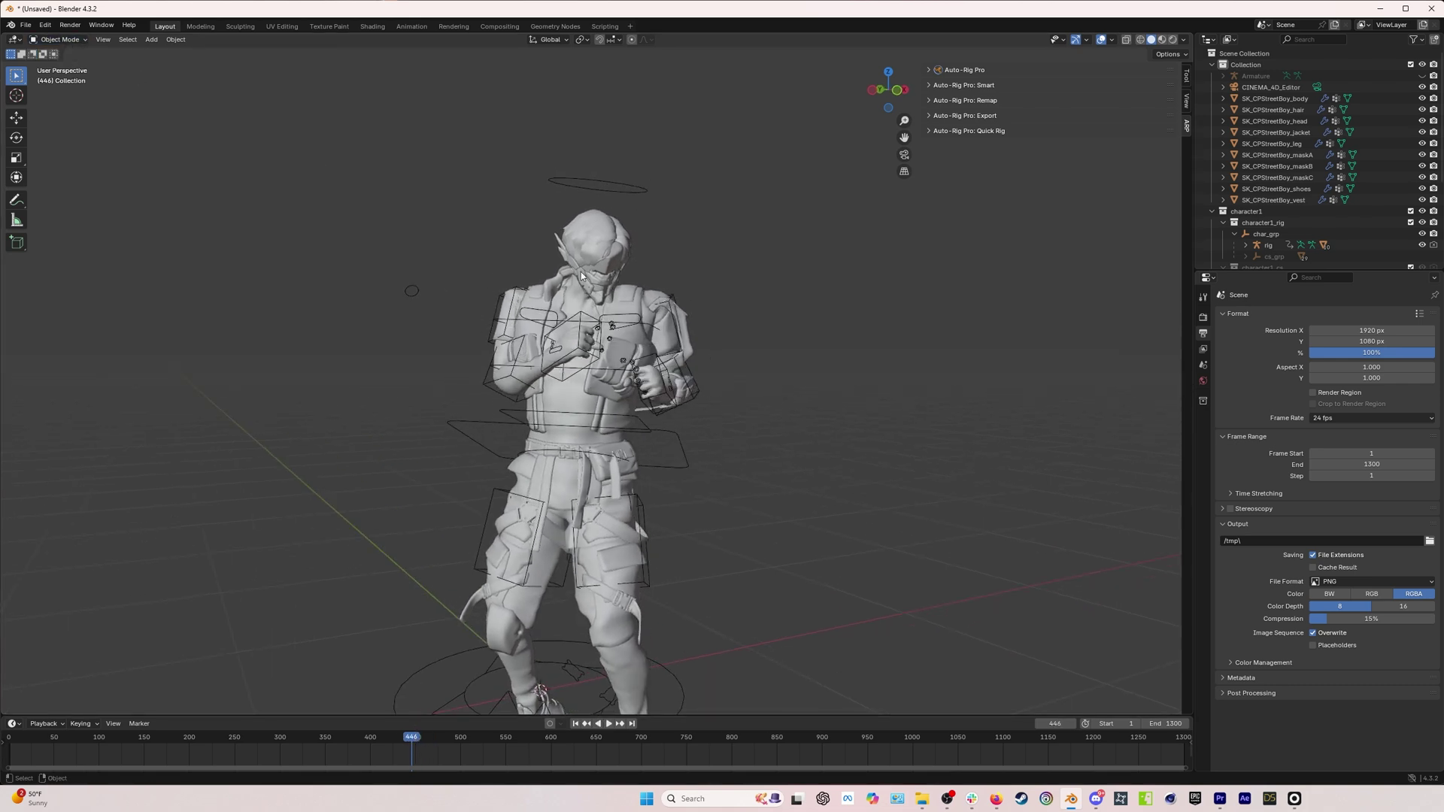
click(593, 255)
click(567, 178)
click(66, 40)
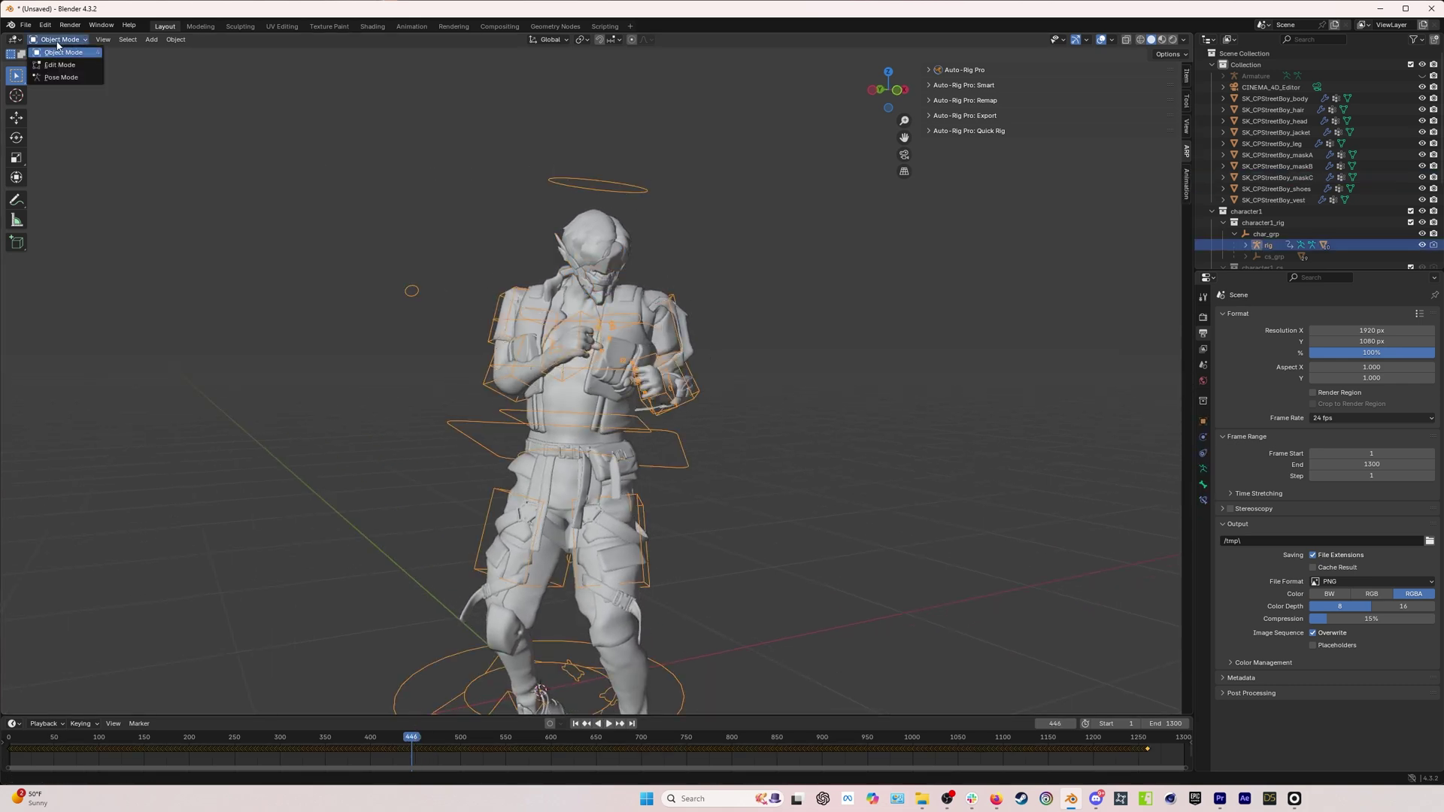
click(59, 77)
Select the right FK arm control and rotate the arm outward.
click(510, 294)
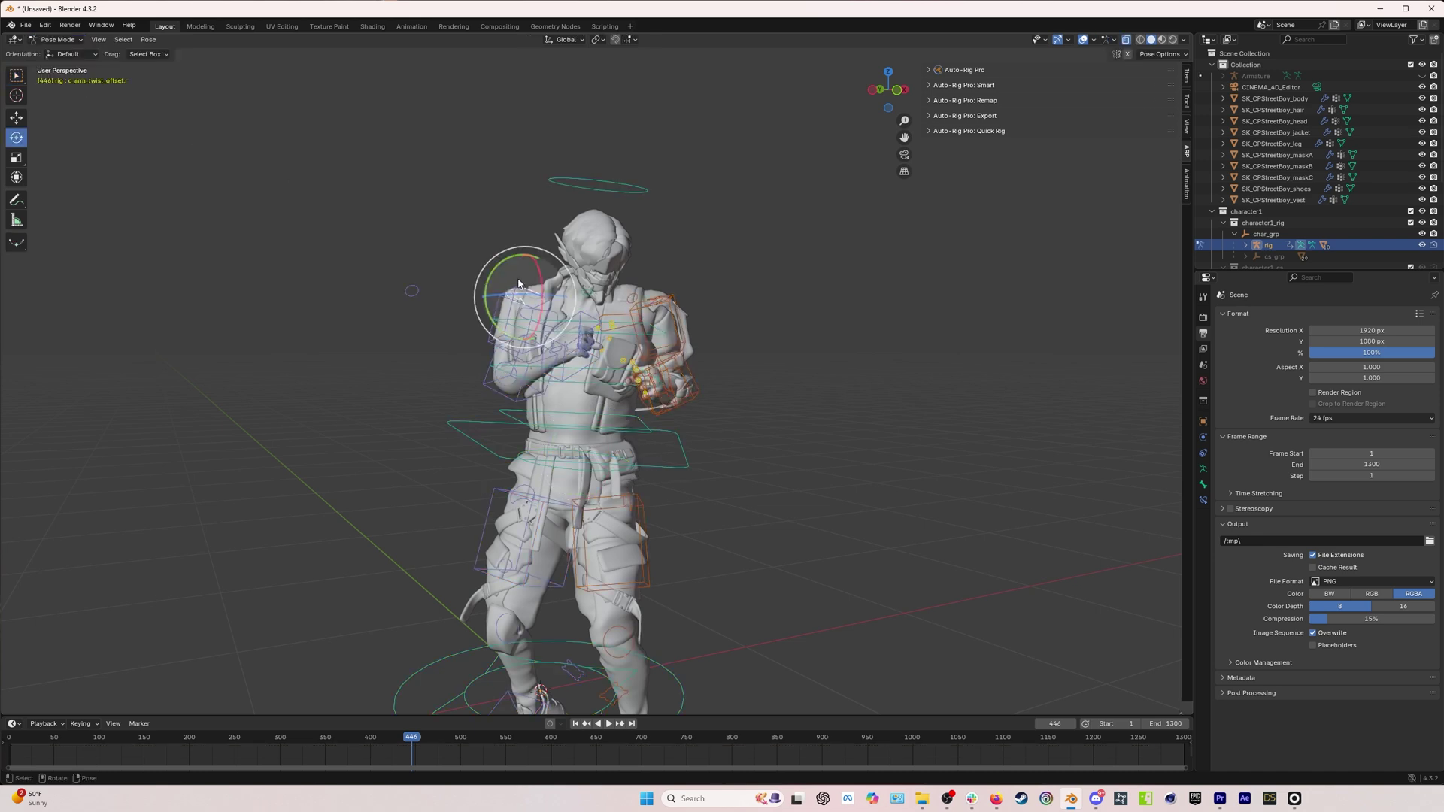
click(496, 309)
click(495, 309)
drag(496, 307, 624, 305)
Select c_hand_fk.r and trackball-rotate and move the hand to adjust its pose.
click(612, 323)
click(551, 364)
key(shift+space)
key(g)
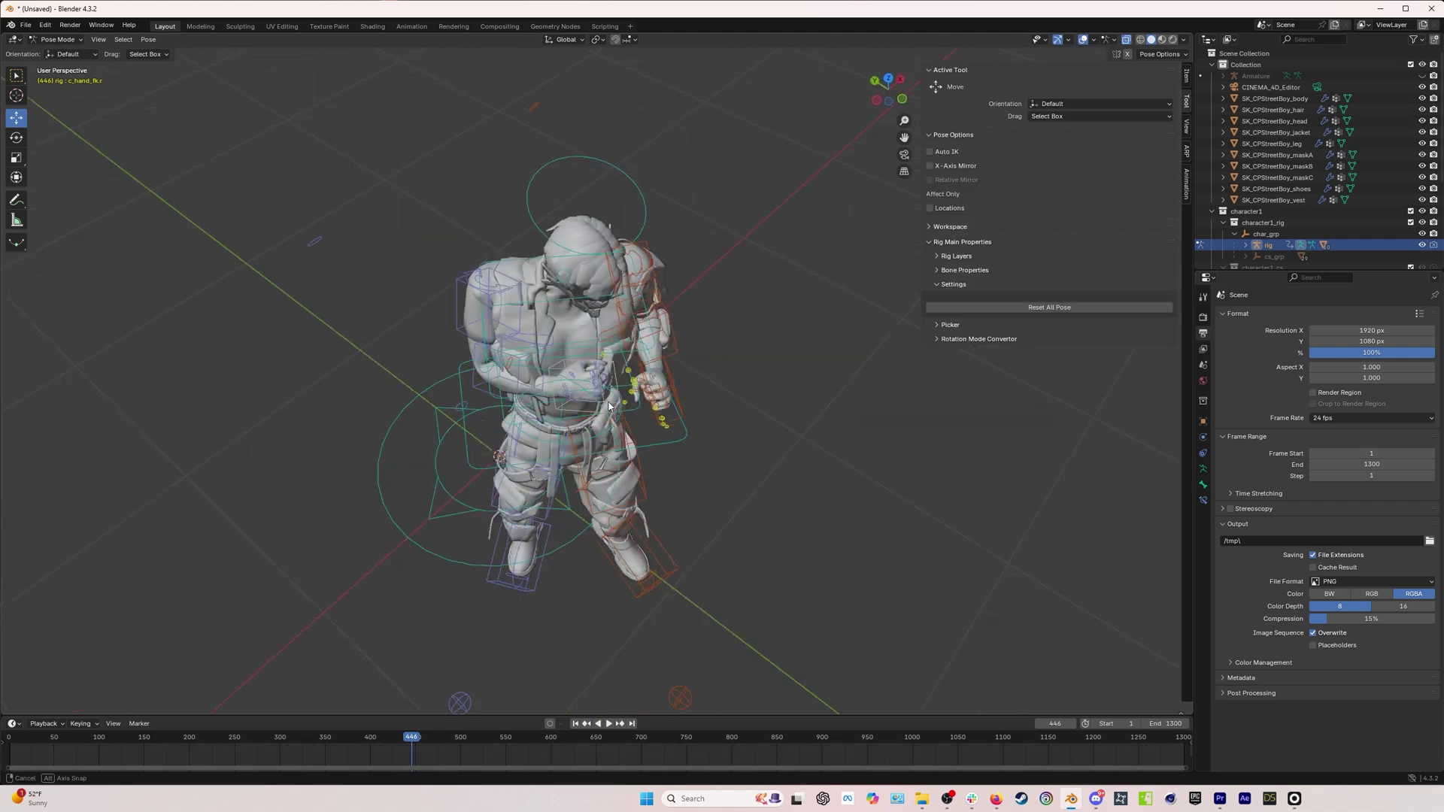
middle_drag(602, 451, 618, 340)
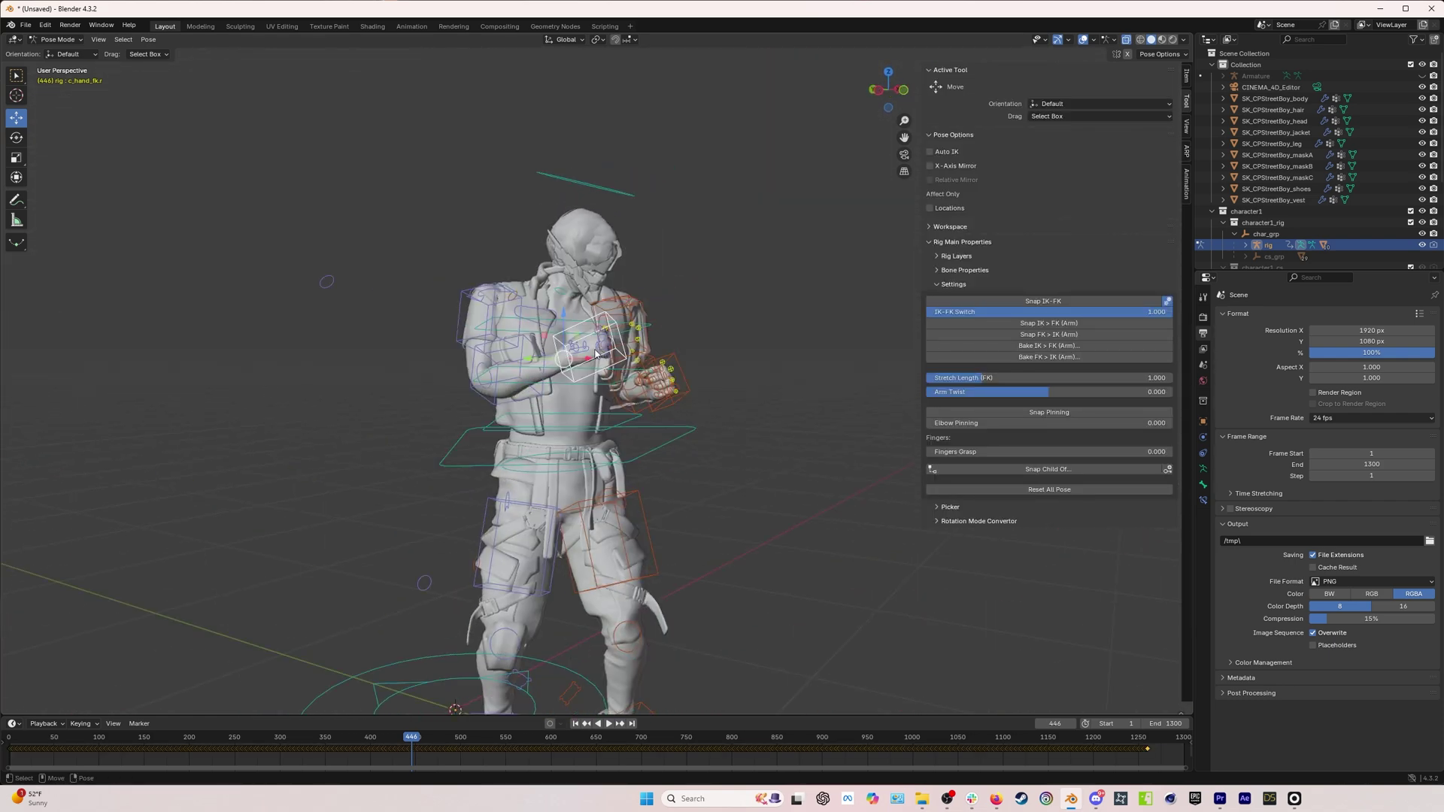
key(r)
key(r)
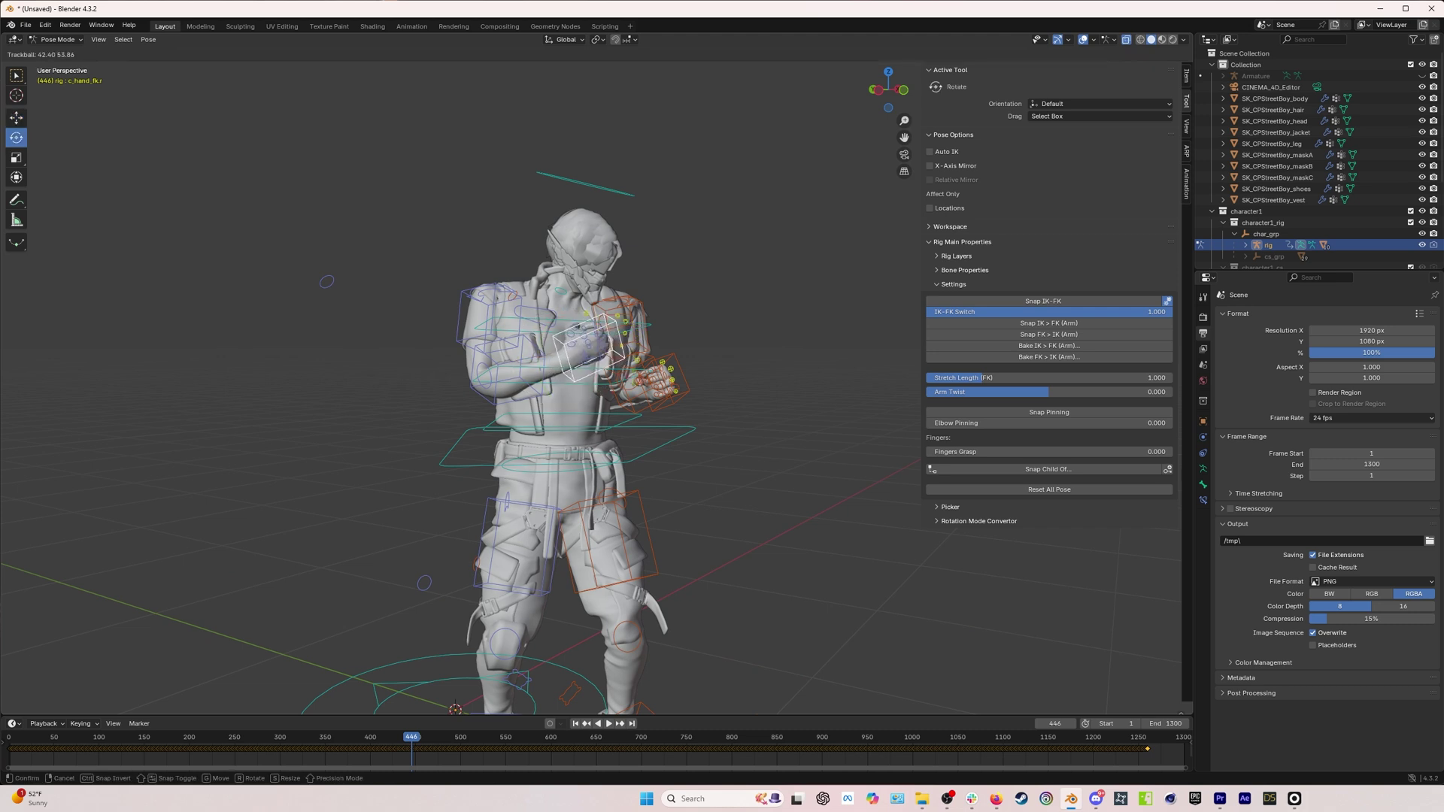
click(568, 370)
key(r)
key(r)
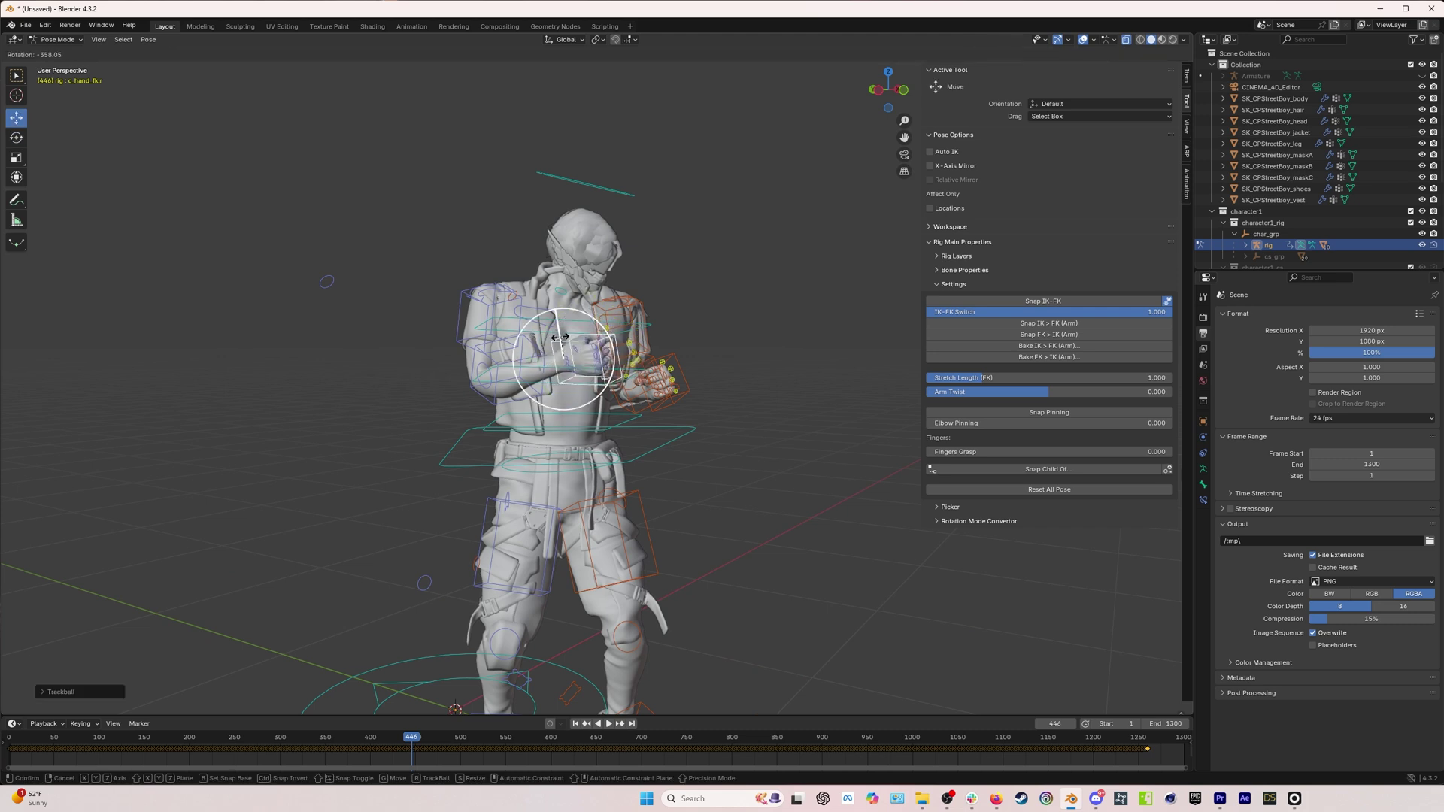
key(g)
click(579, 410)
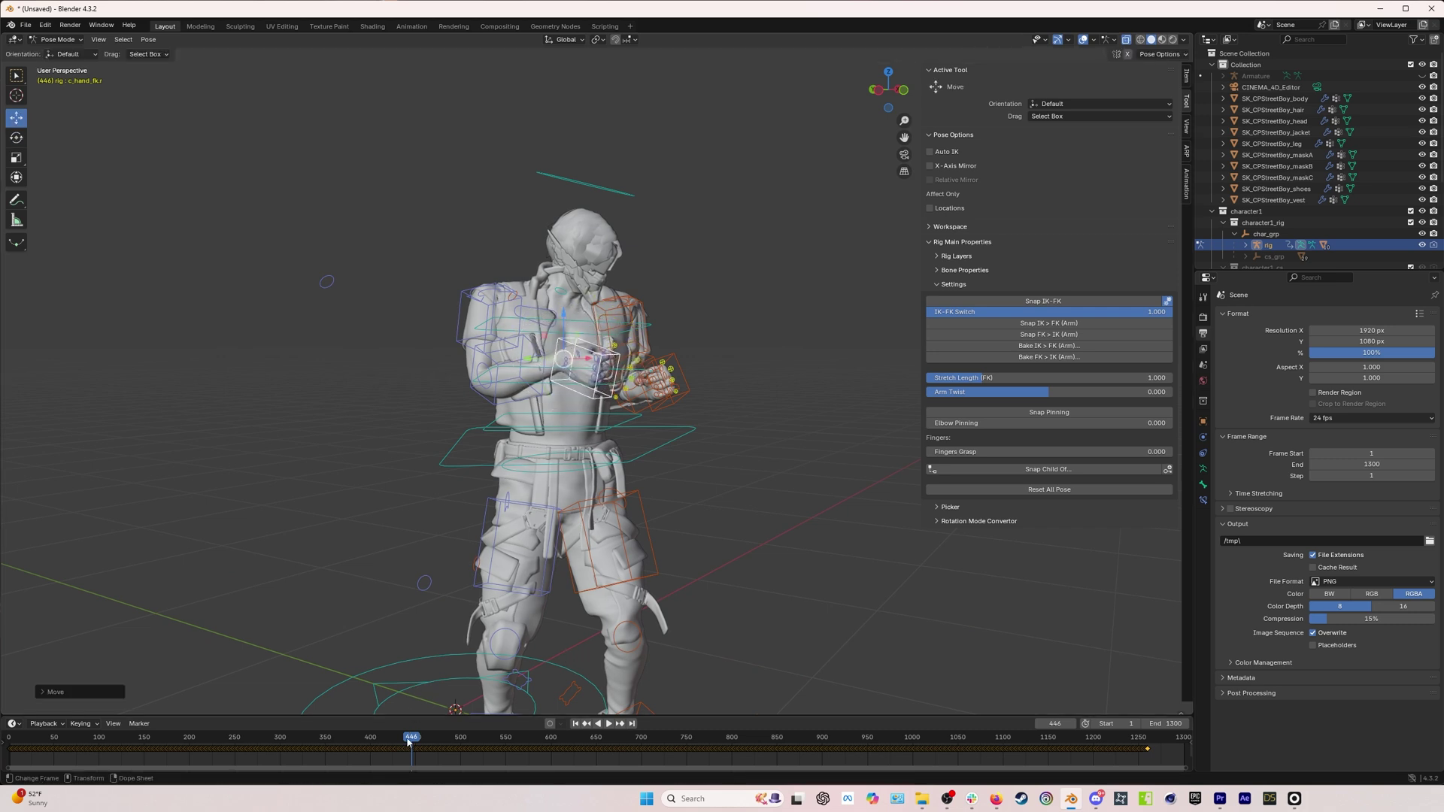
Bake the right arm FK to IK from ARP Settings, then clear the IK-FK Switch keyframes.
key(space)
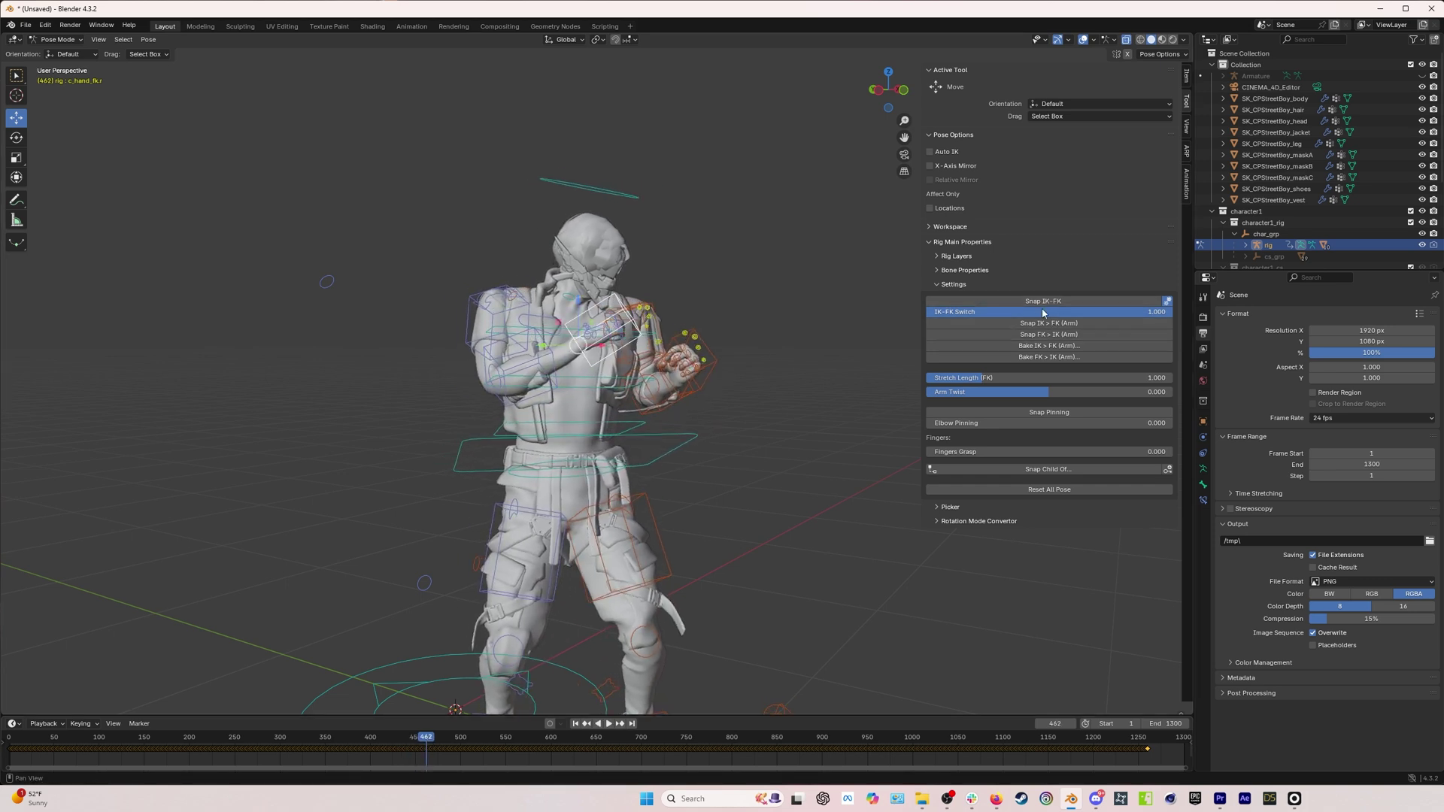
click(1041, 358)
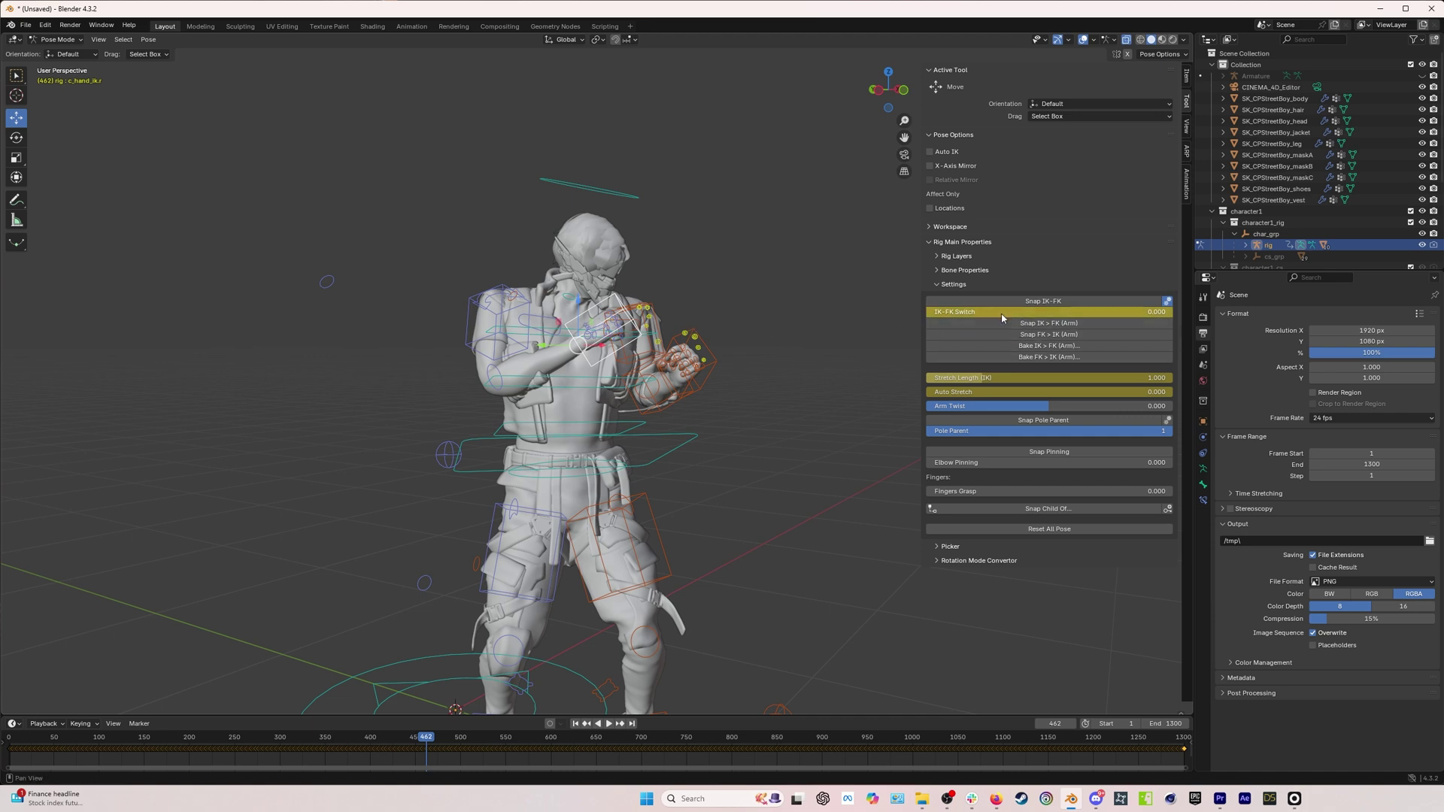
right_click(967, 313)
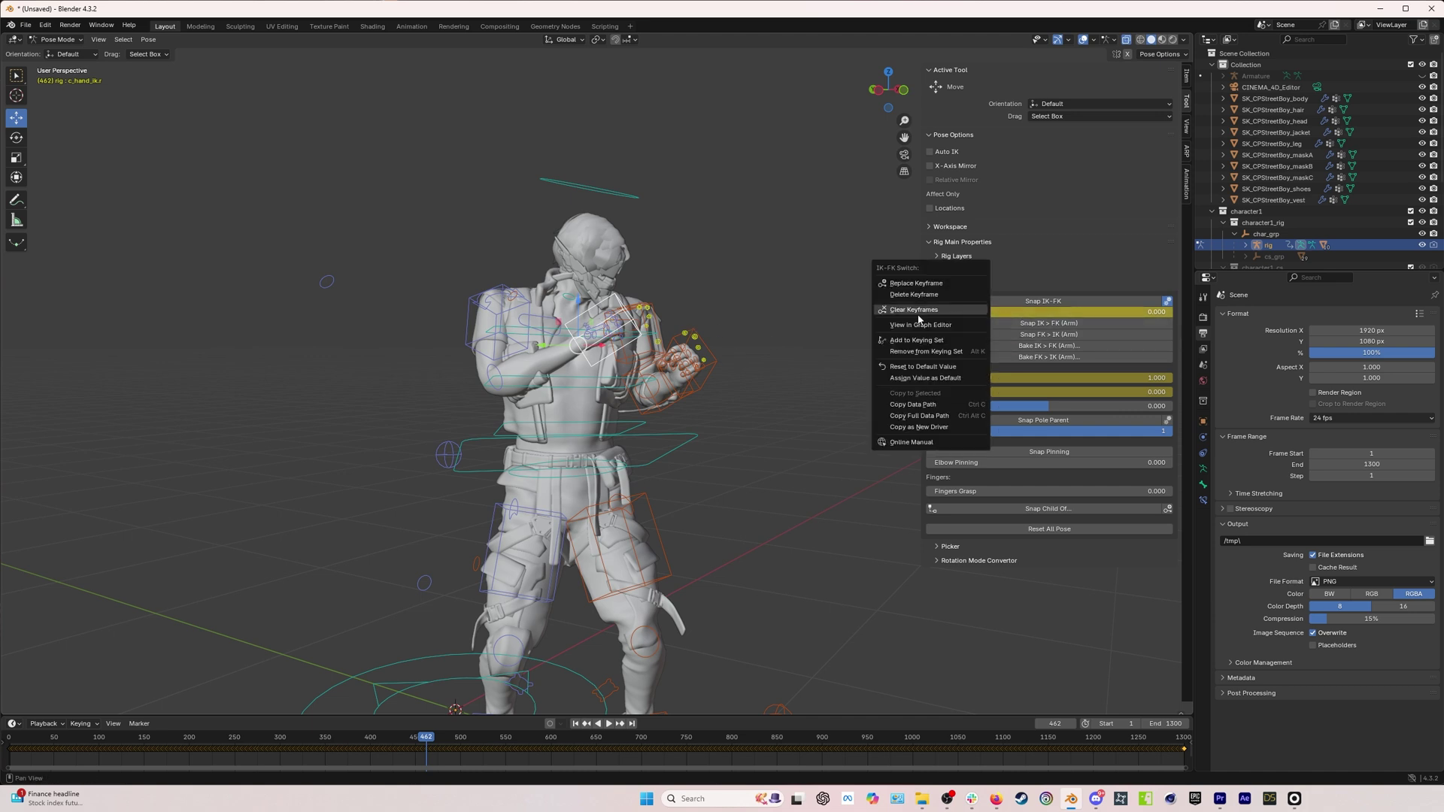
click(949, 310)
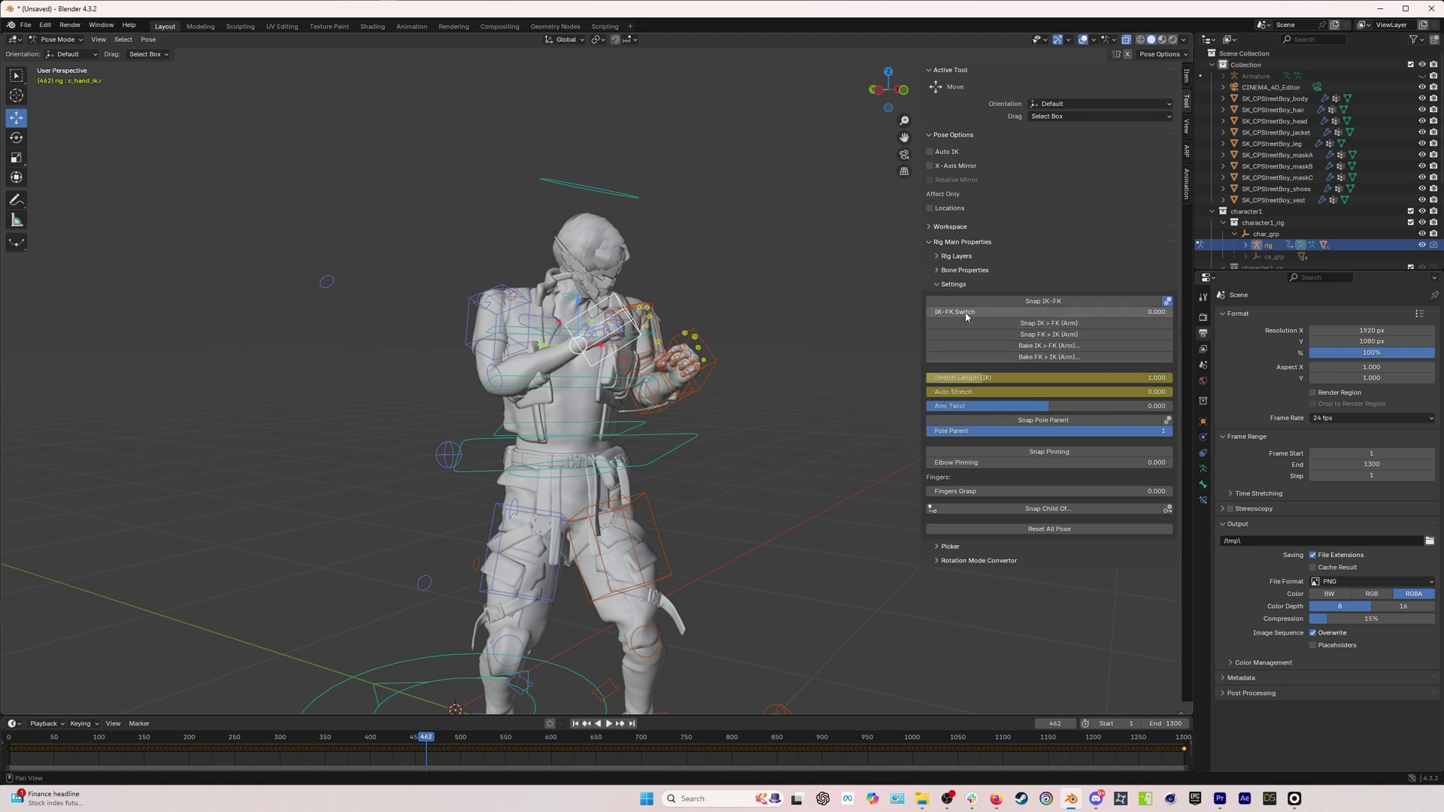
Reselect the right hand control and set the IK-FK Switch to 1.000.
click(608, 313)
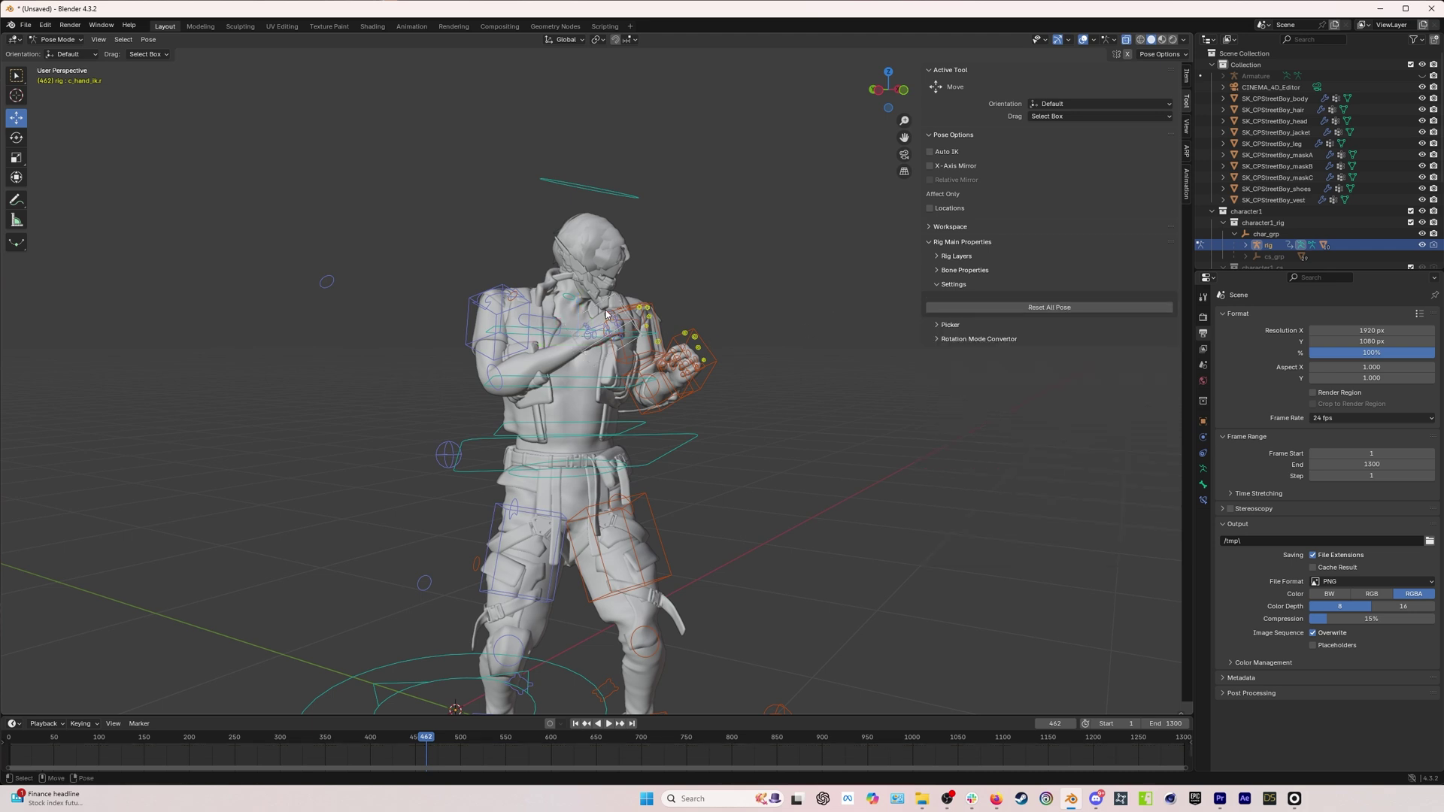
click(621, 309)
key(r)
key(r)
key(Return)
drag(982, 309, 1169, 309)
Try moving the right FK hand control, then undo back to the IK arm pose.
click(17, 118)
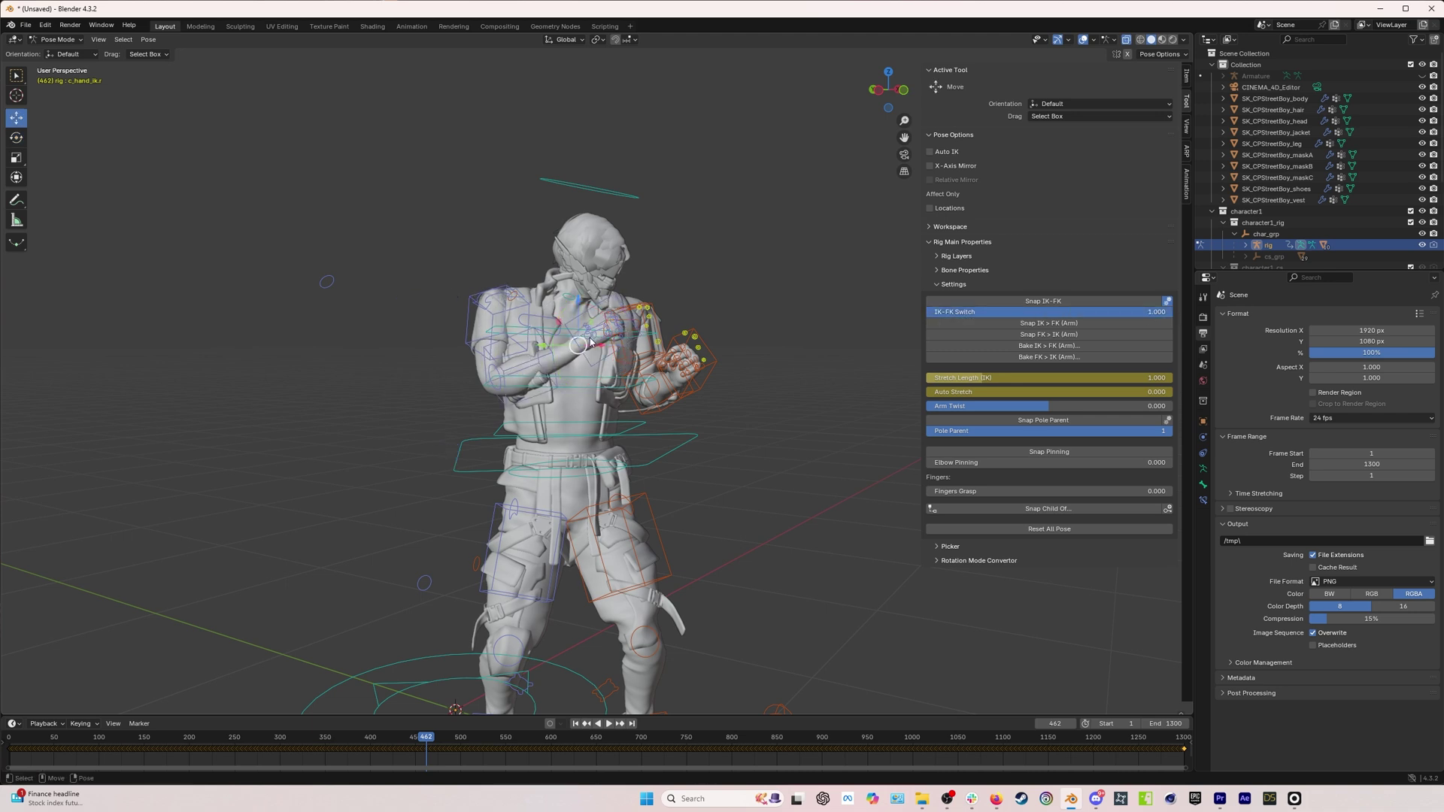
key(g)
click(551, 325)
click(577, 349)
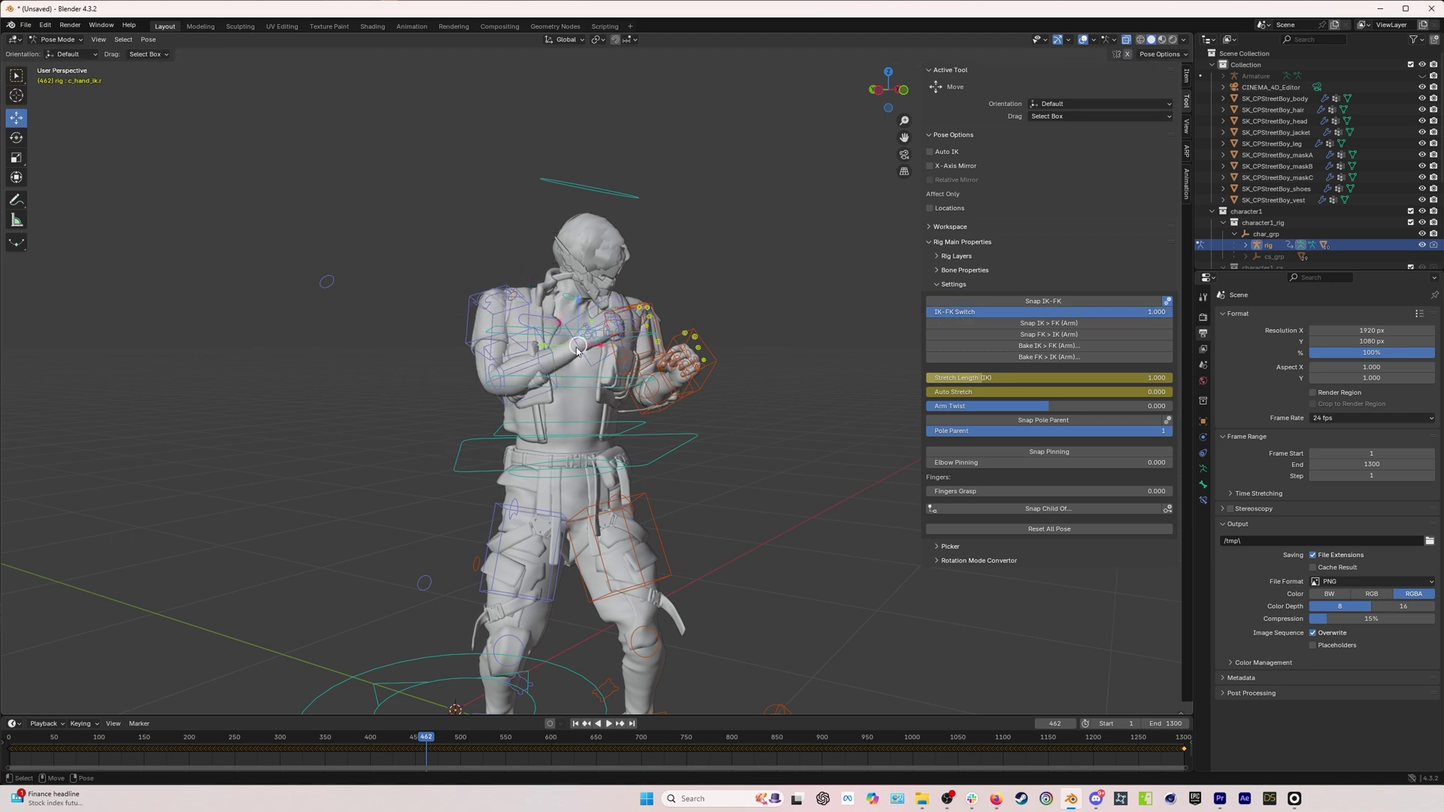
click(631, 344)
key(r)
key(Escape)
key(ctrl+z)
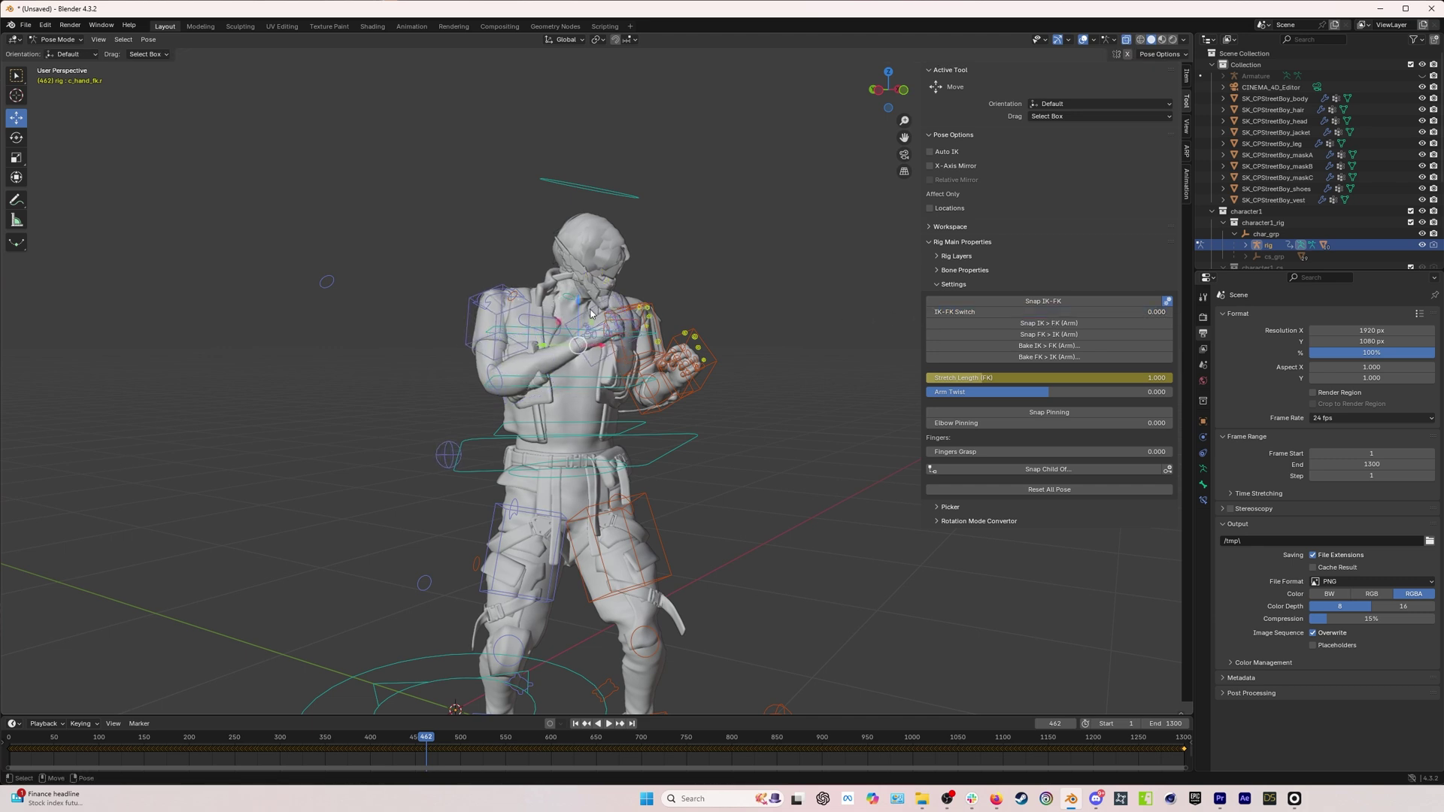
Raise the right IK hand control c_hand_ik.r toward the face and compare IK and FK poses.
click(591, 313)
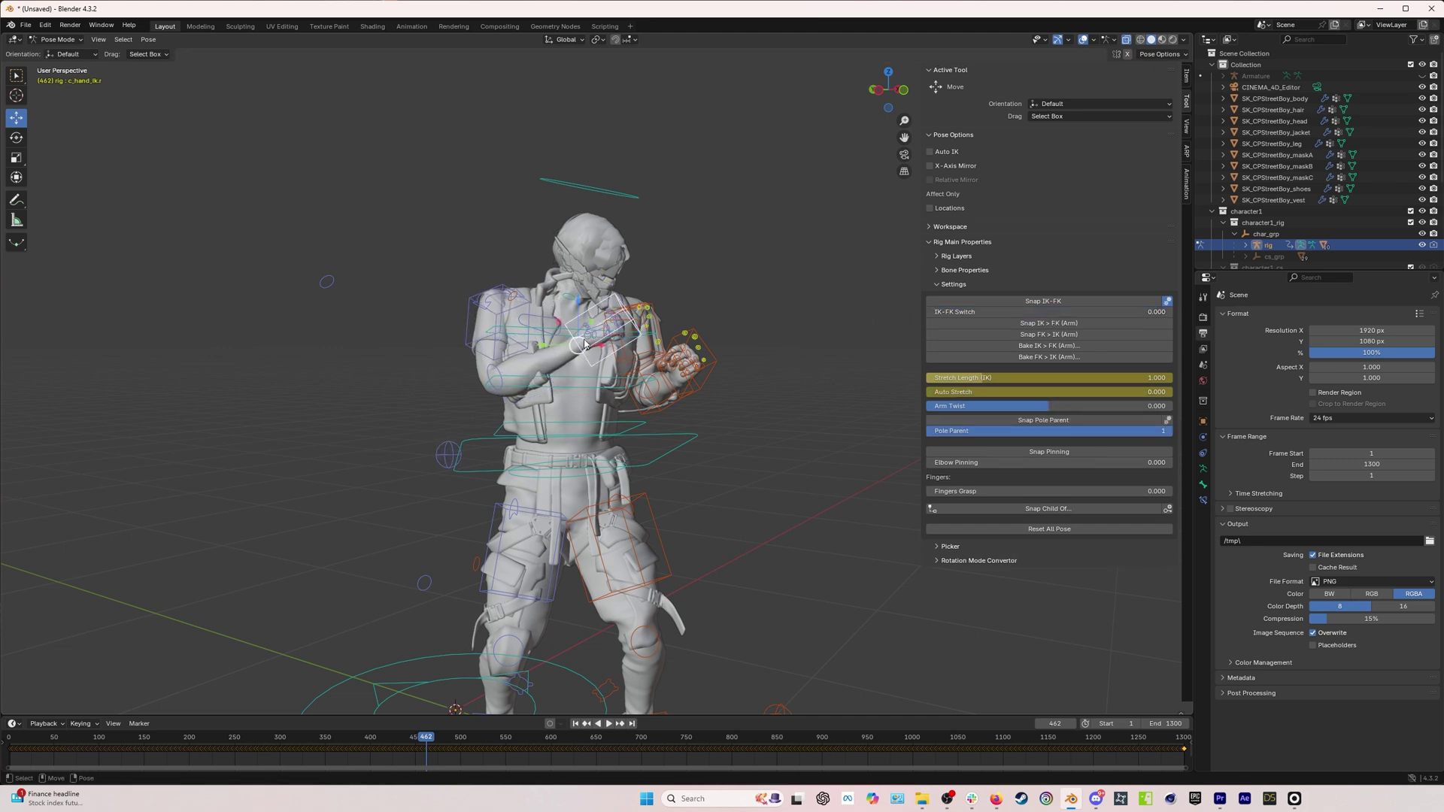
drag(585, 345, 570, 313)
mouse_move(941, 317)
mouse_down()
mouse_move(1169, 311)
mouse_move(932, 311)
mouse_up()
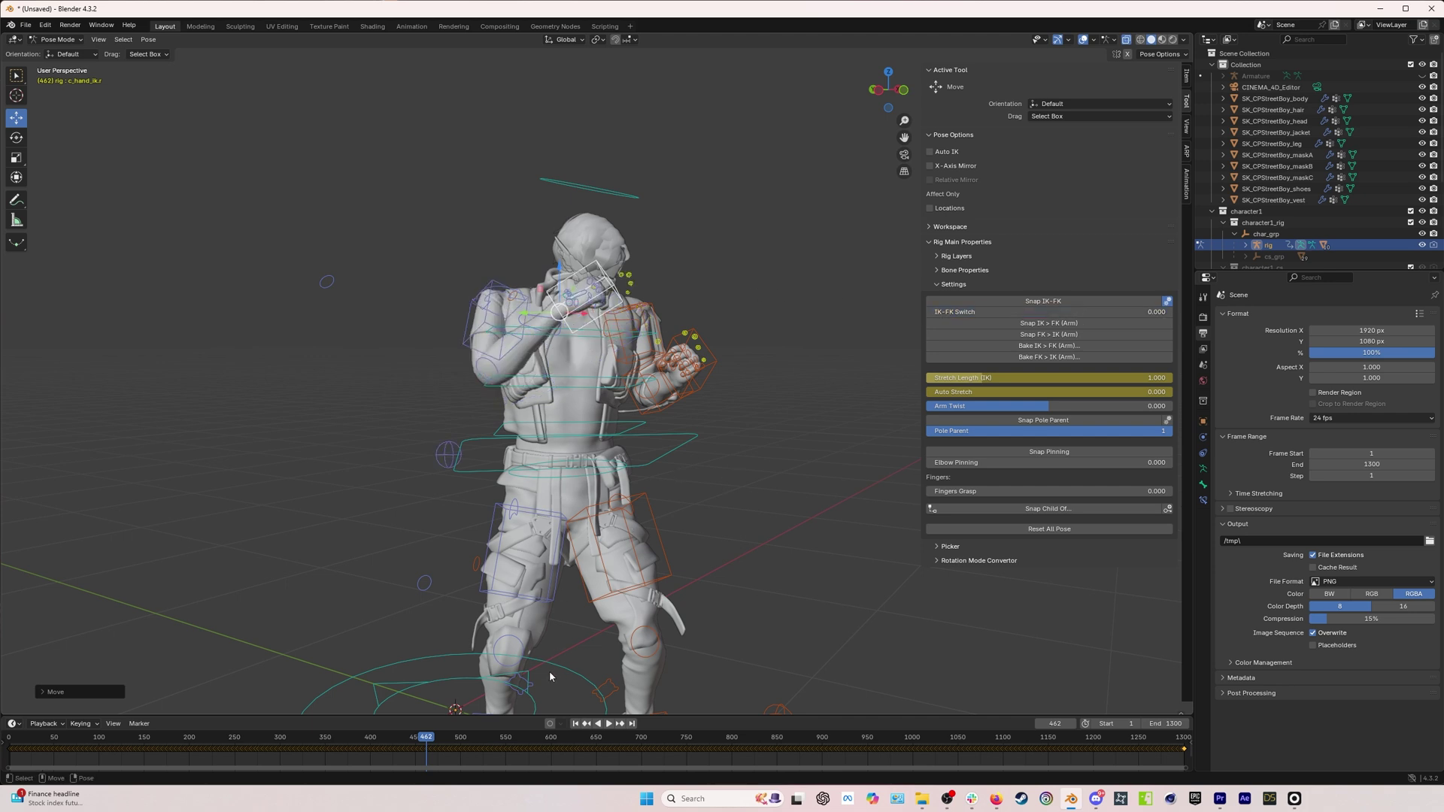
alt+scroll(602, 526, down, 8)
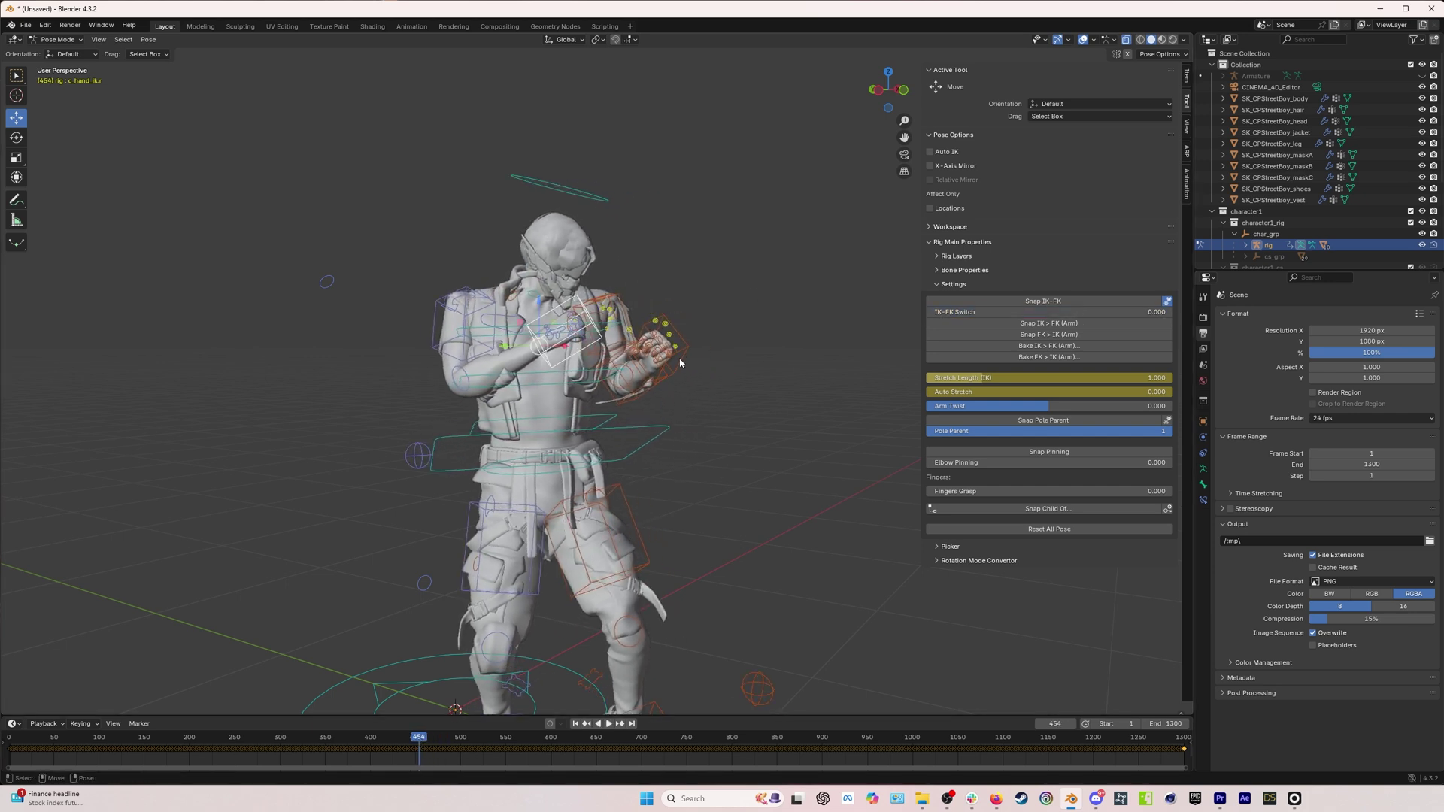
Confirm the Bake IK>FK for the right arm and clear the IK-FK Switch keyframes.
click(683, 347)
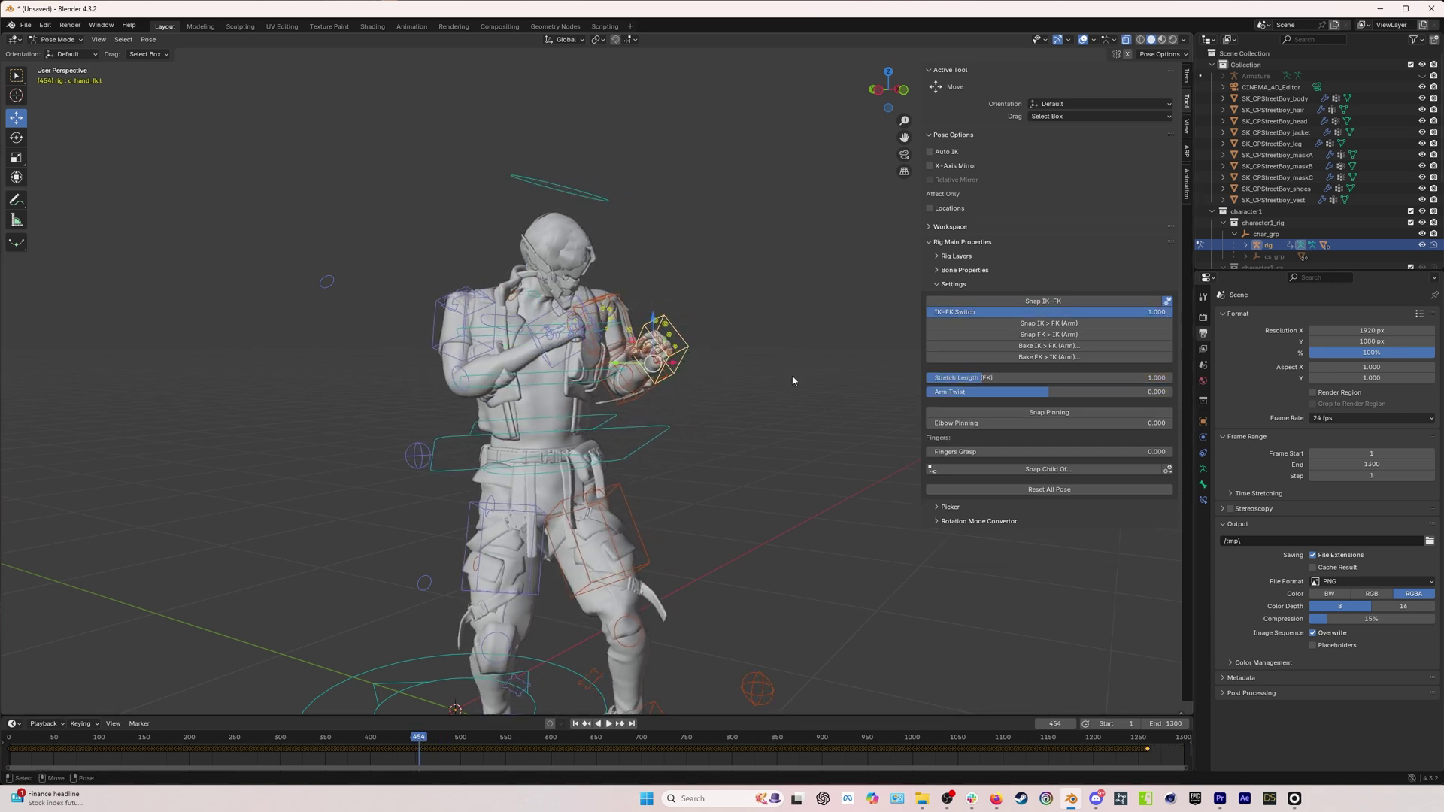
click(1033, 360)
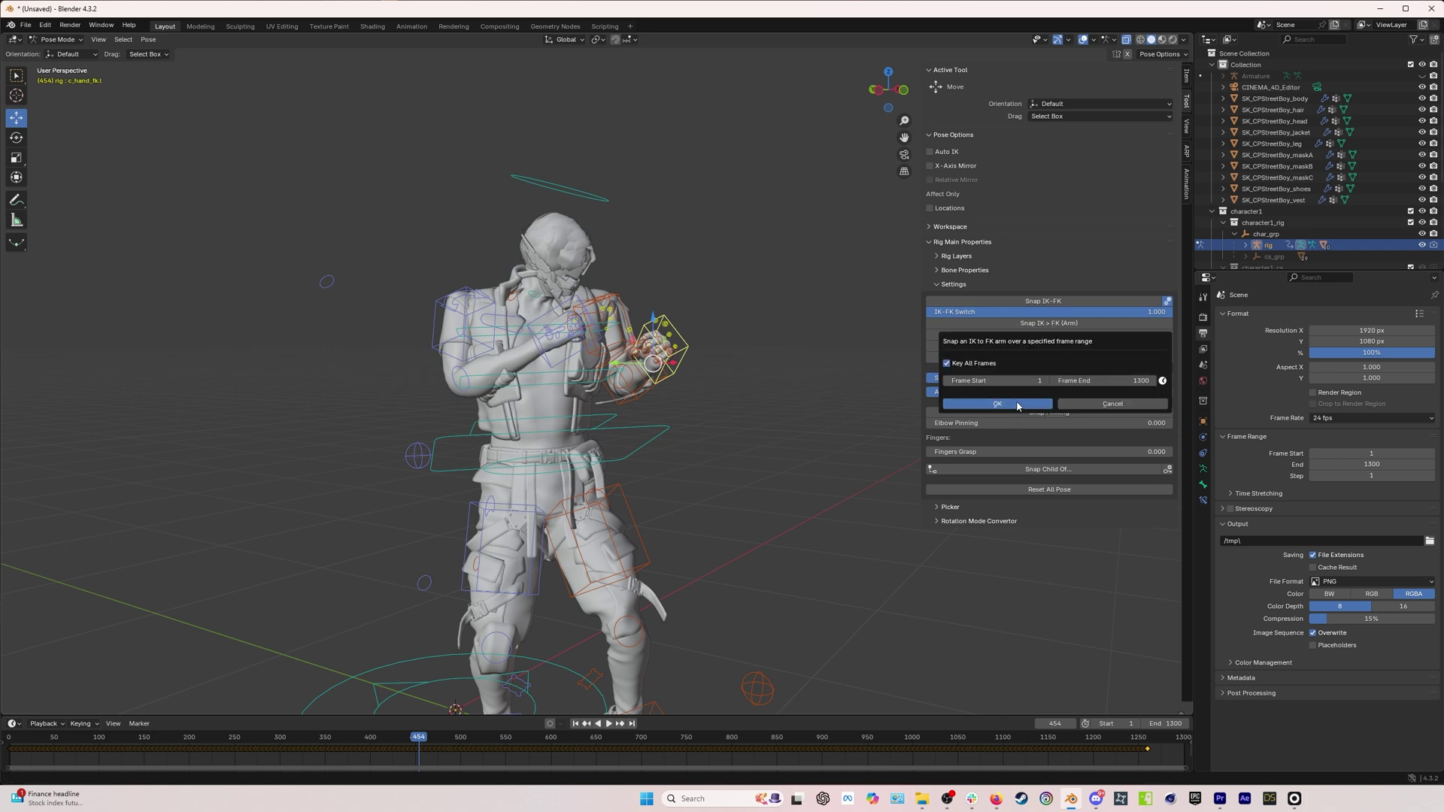
click(997, 404)
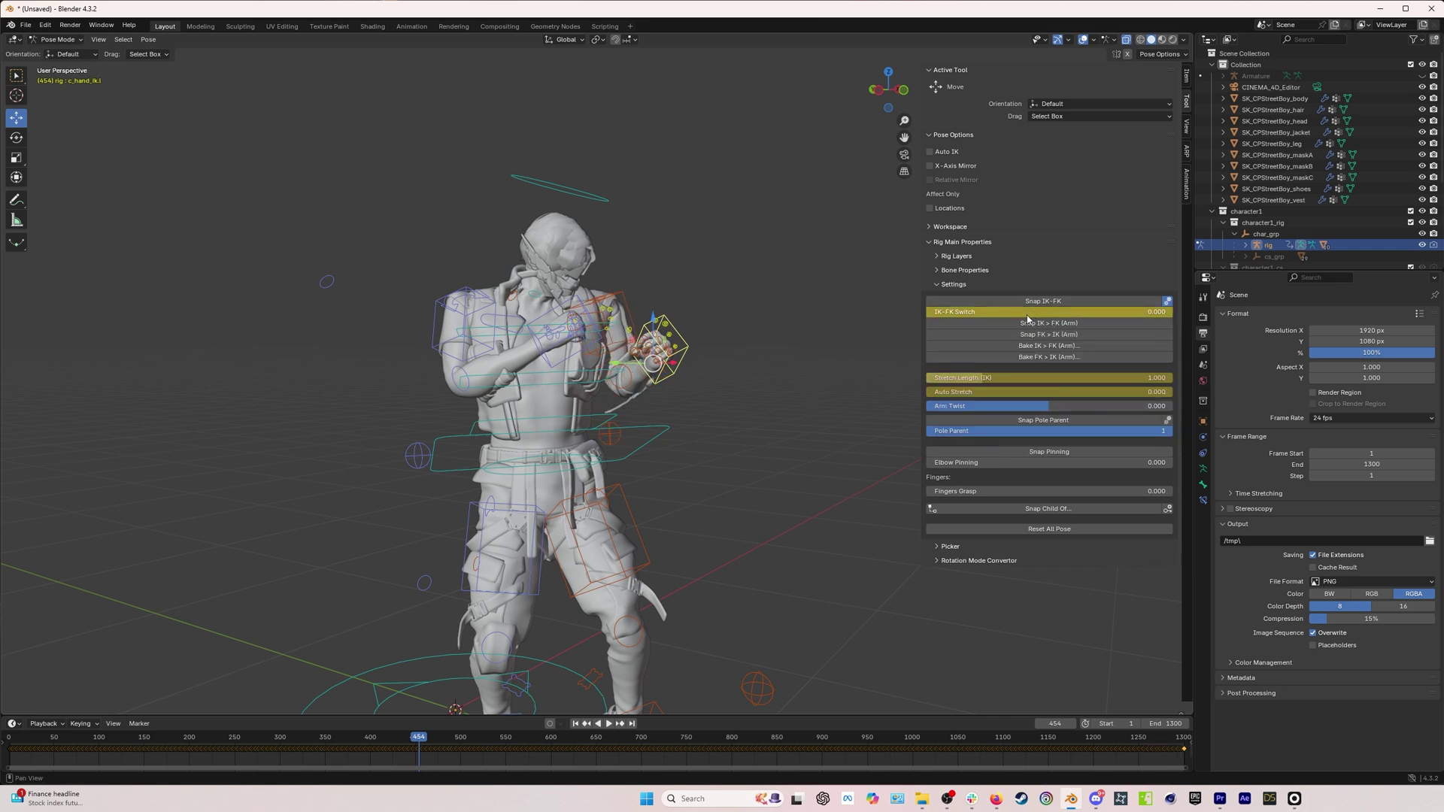
right_click(985, 313)
click(985, 316)
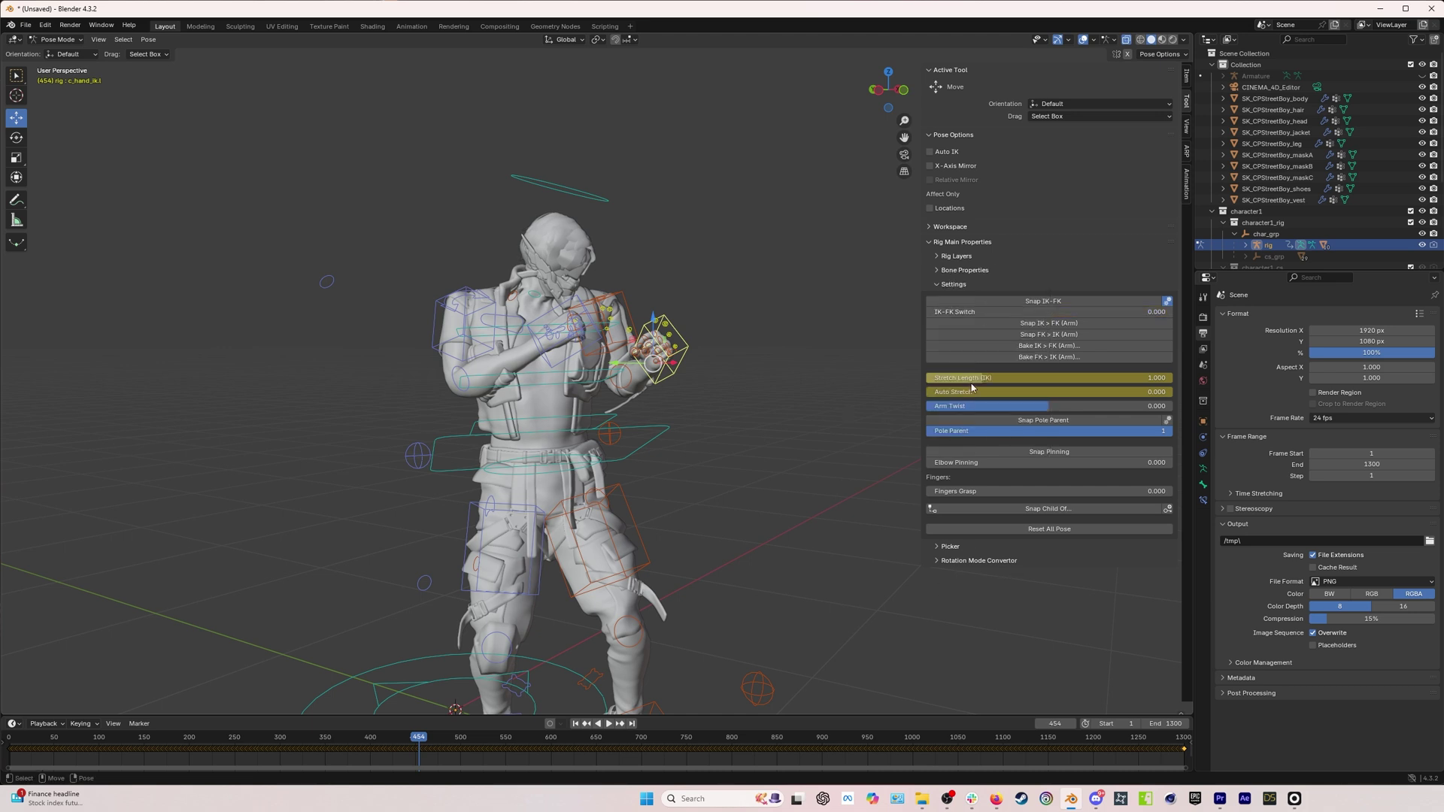
Test the IK-FK Switch at 1, then undo it back to 0.000 (IK).
click(1053, 312)
text(1)
key(Return)
key(ctrl+z)
Nudge the right IK hand upward and scrub the timeline back to frame 482.
drag(660, 365, 670, 312)
key(space)
drag(387, 741, 430, 753)
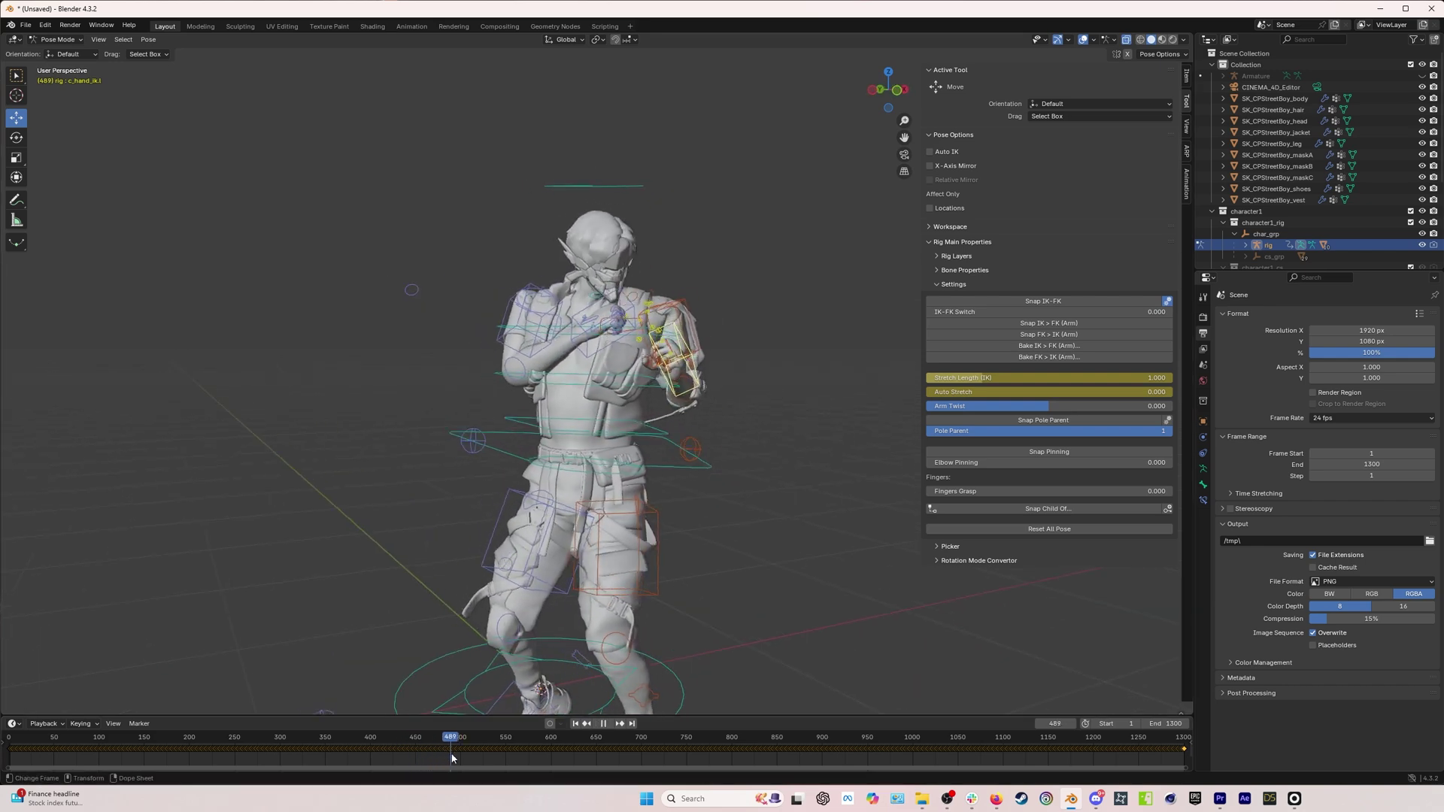
drag(453, 752, 445, 751)
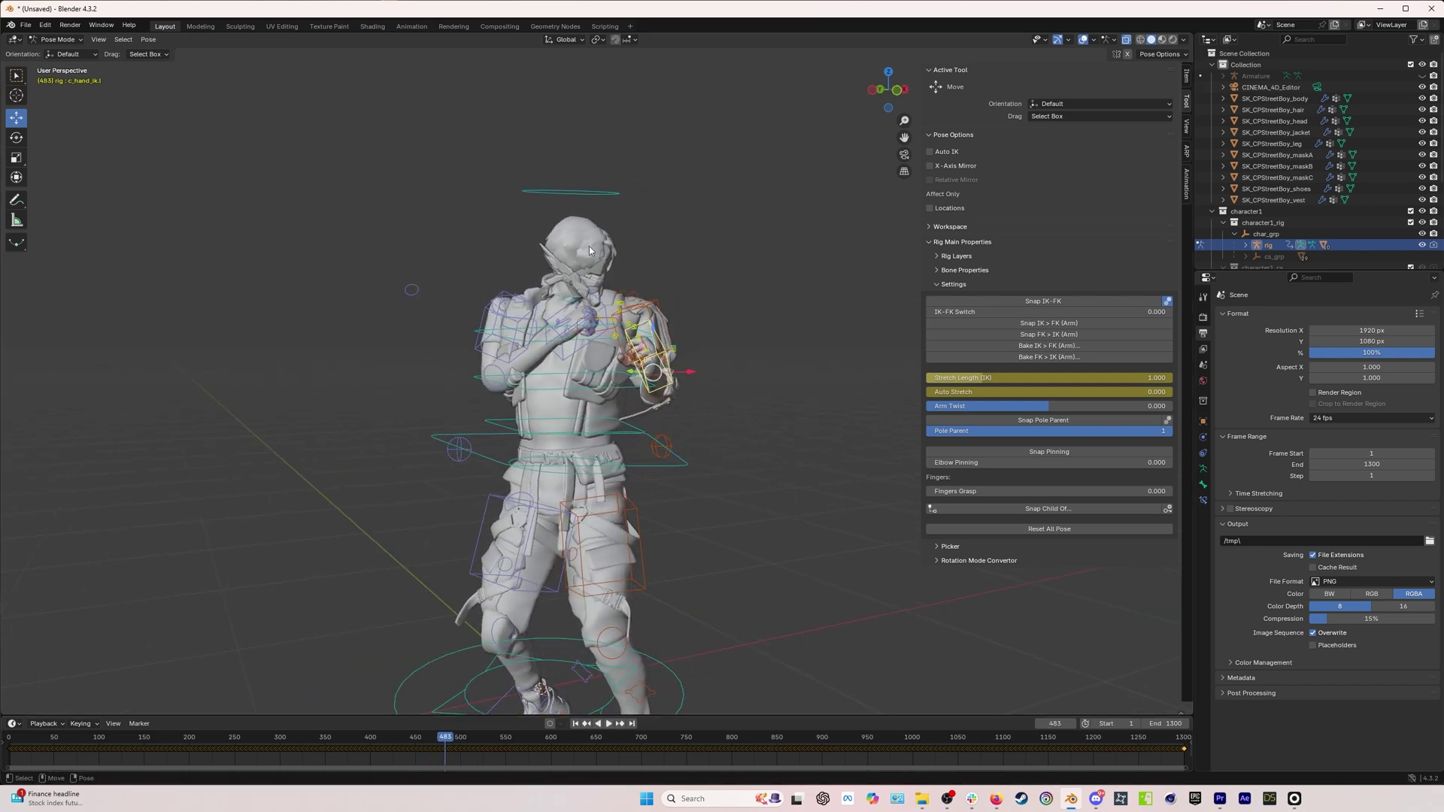
key(Left)
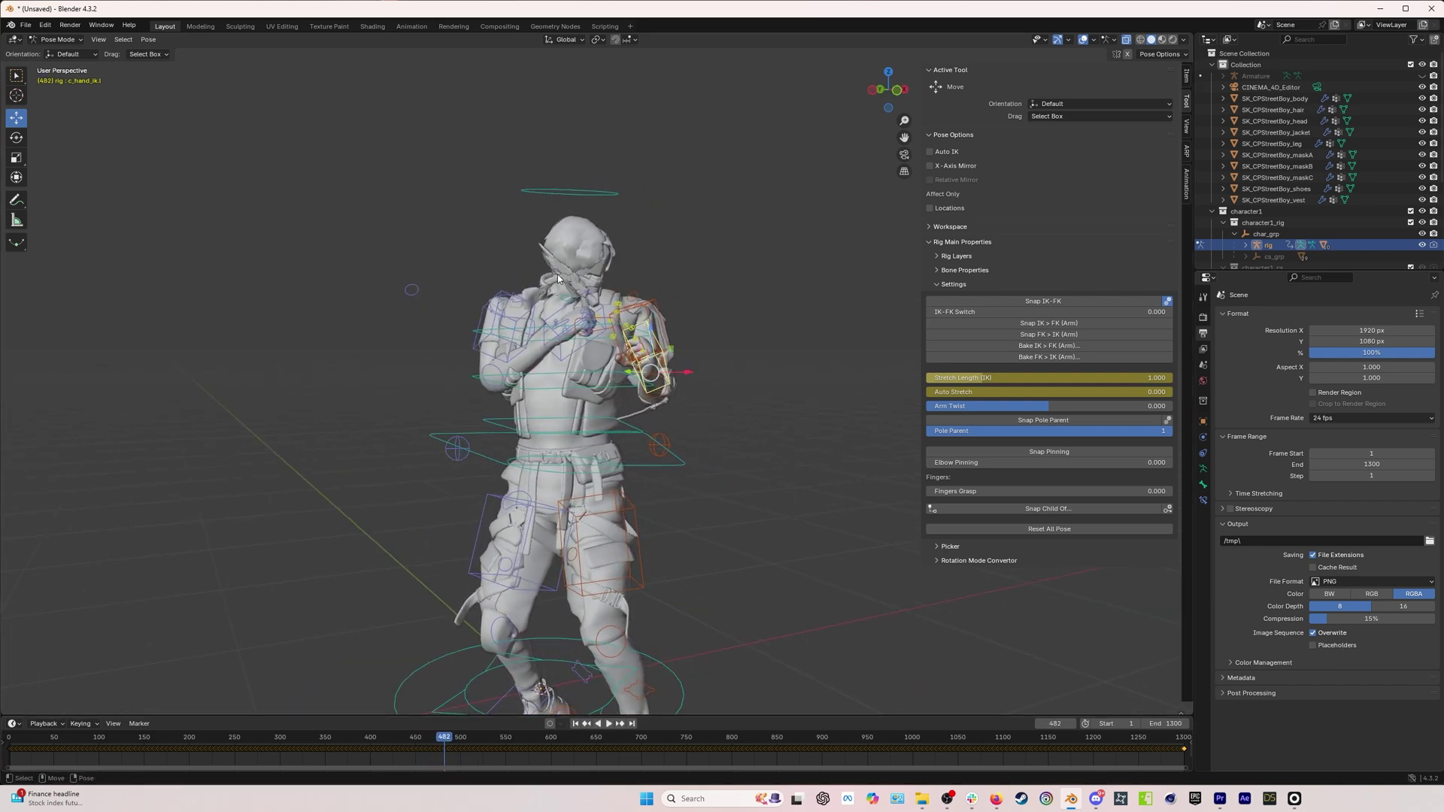
With c_hand_ik.r selected, turn on Animation Layers and add a new Anim_Layer.
click(1187, 180)
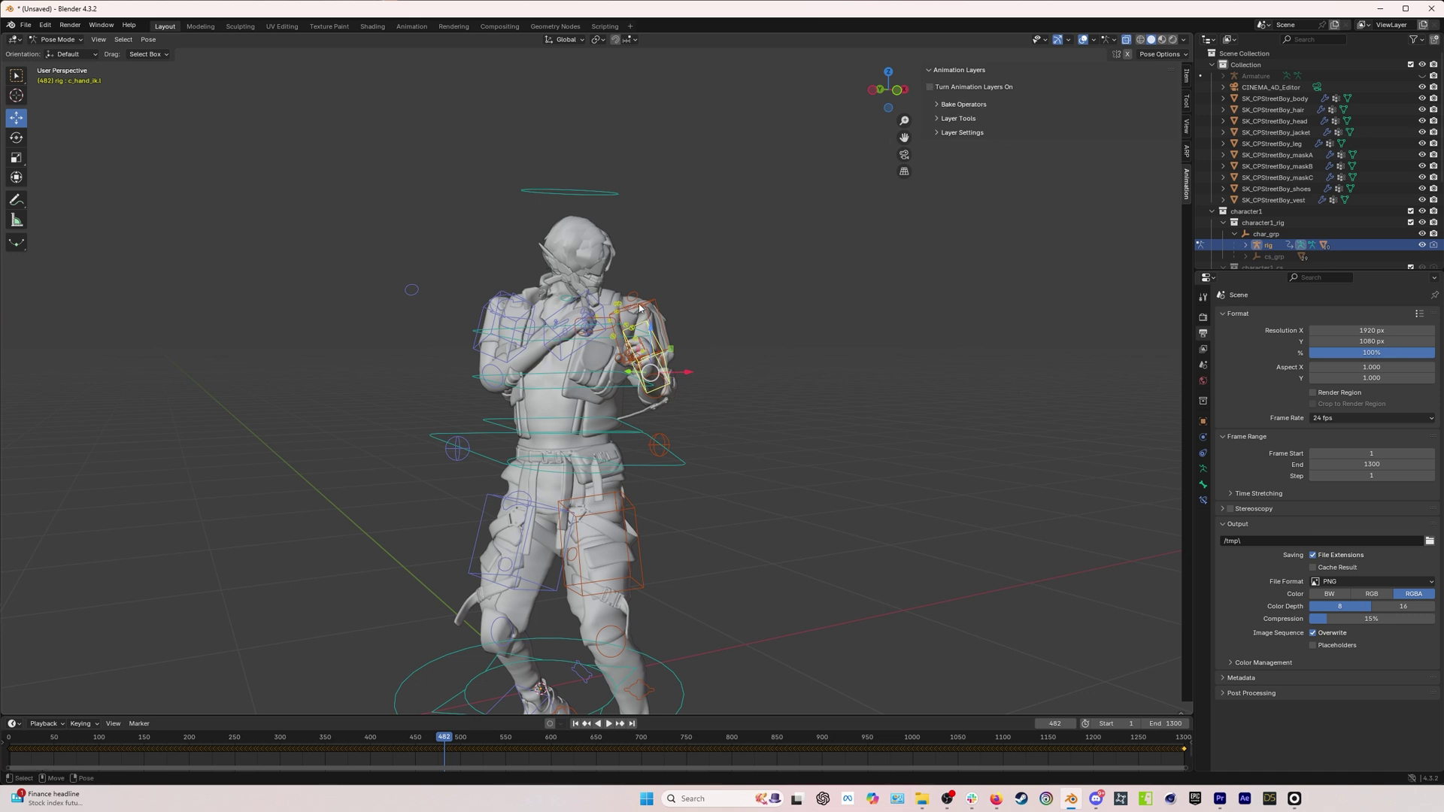
click(680, 318)
click(600, 309)
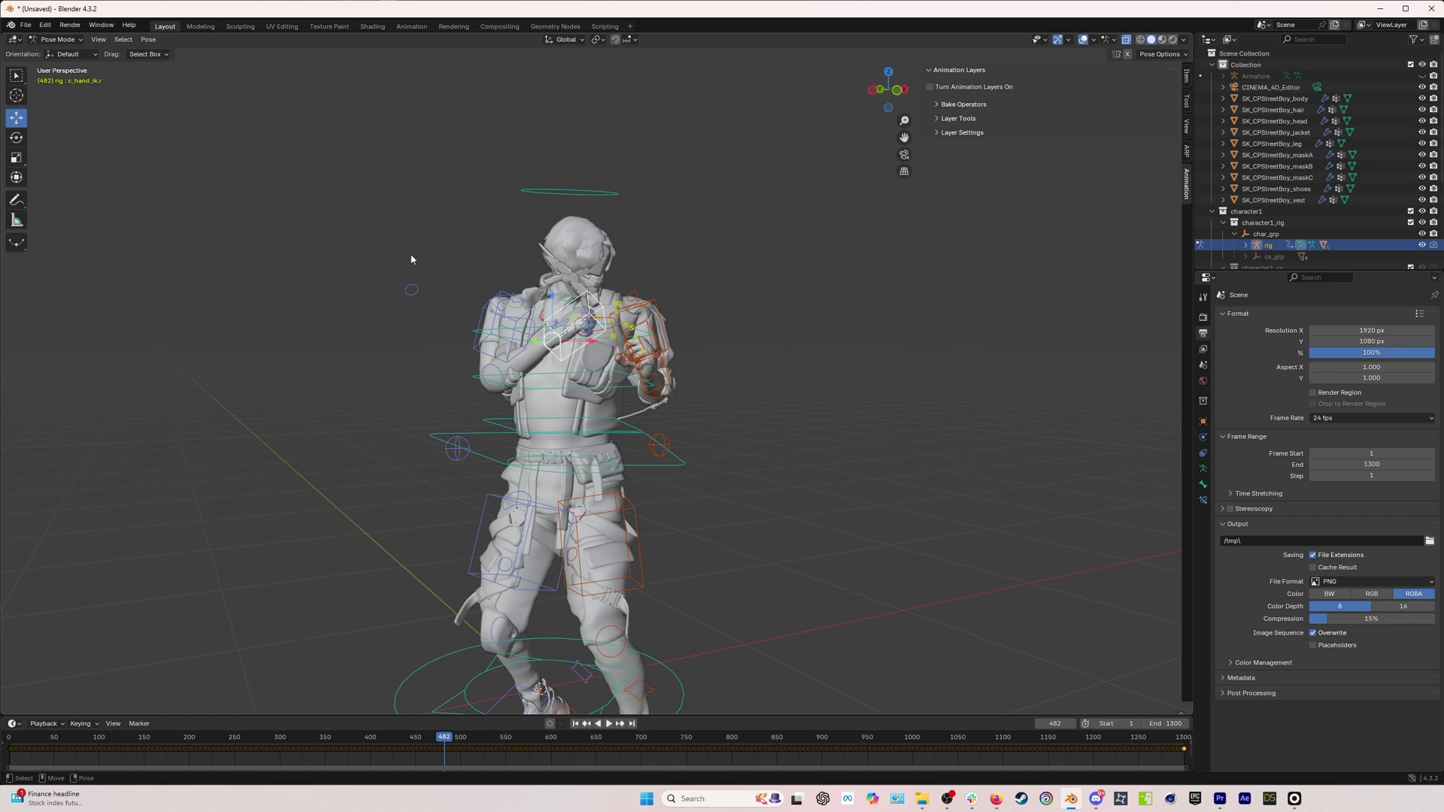
click(930, 87)
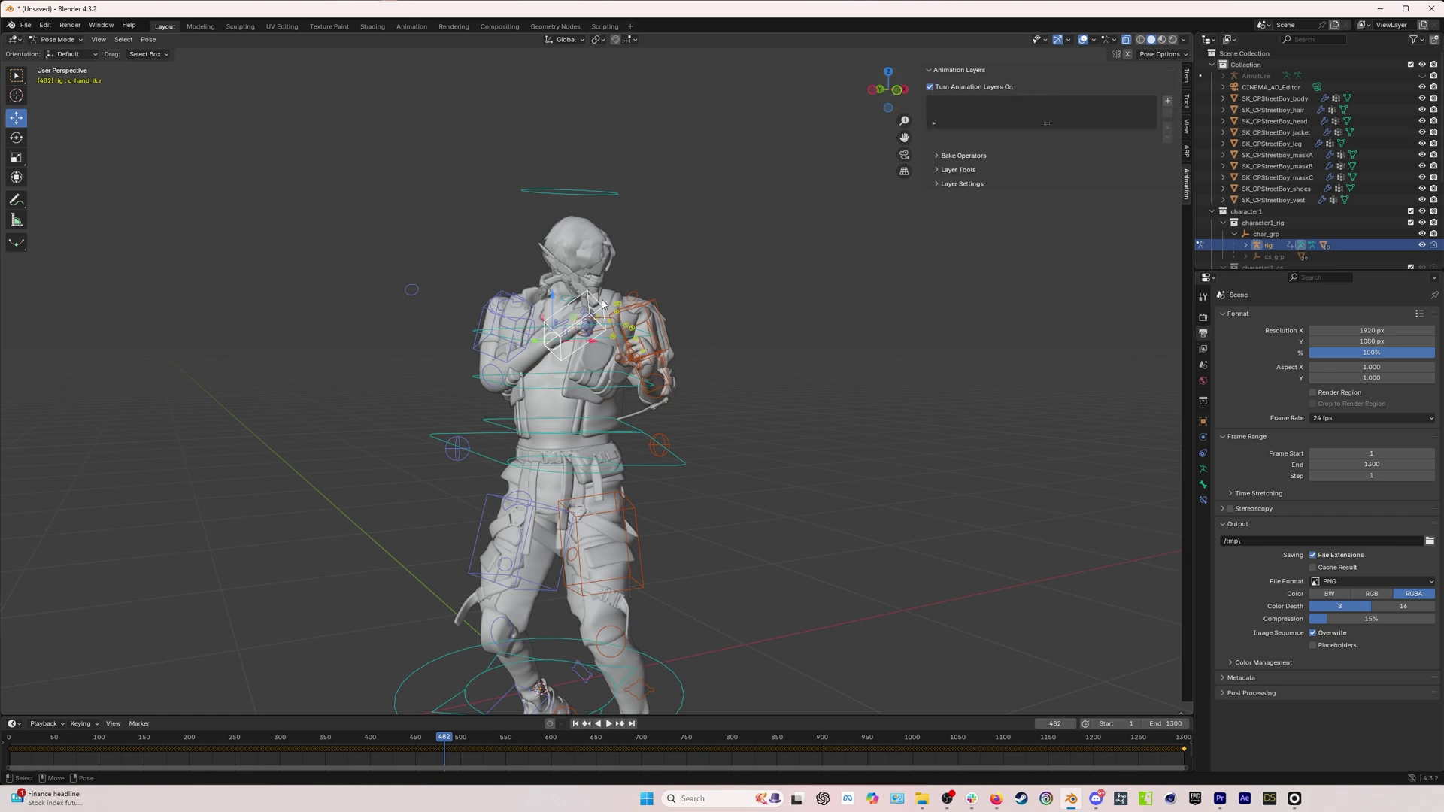
click(1168, 103)
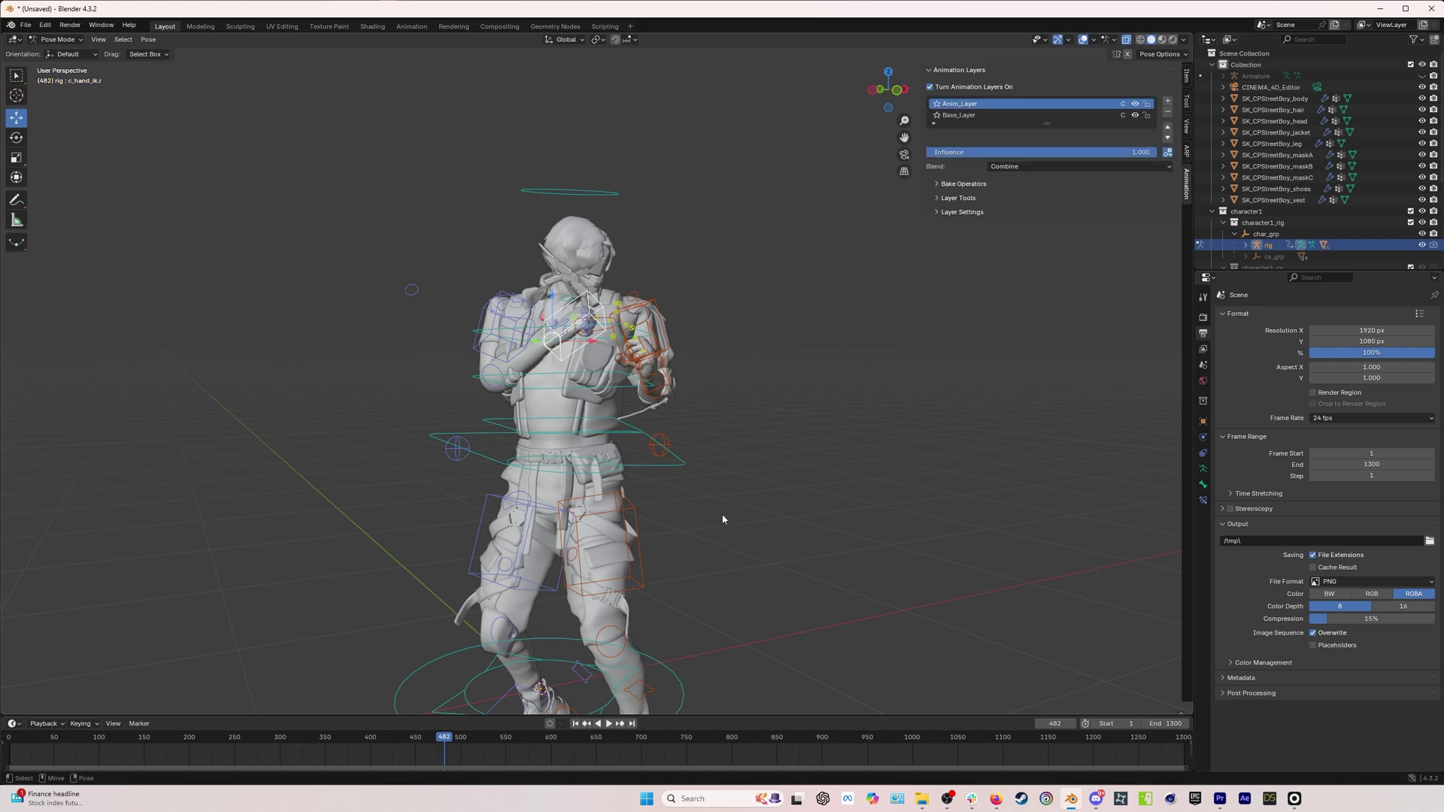
scroll(563, 341, up, 8)
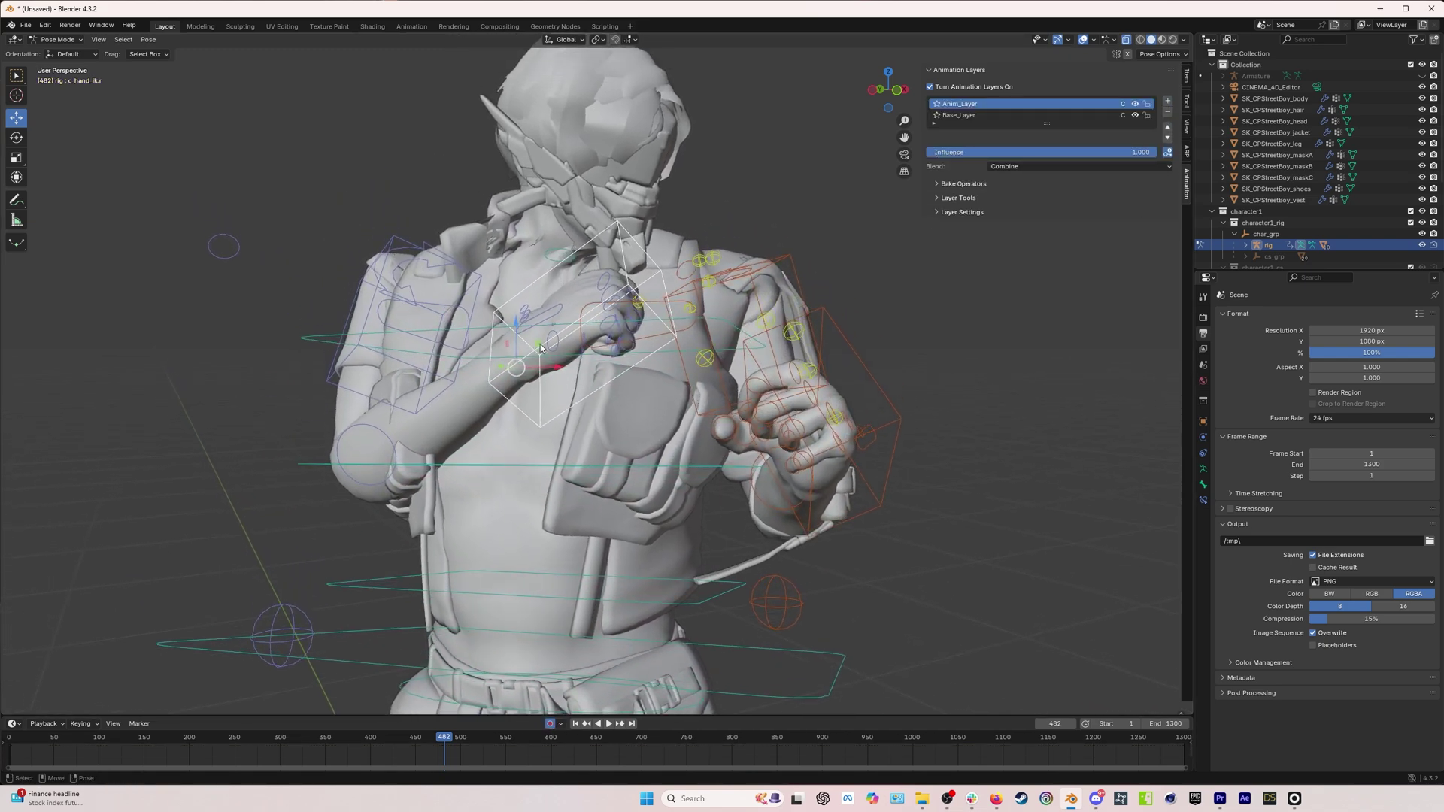
Move the right hand IK control toward the face and key it at frame 482.
drag(540, 347, 437, 320)
key(i)
key(Left)
key(Left)
key(Left)
key(Left)
key(Left)
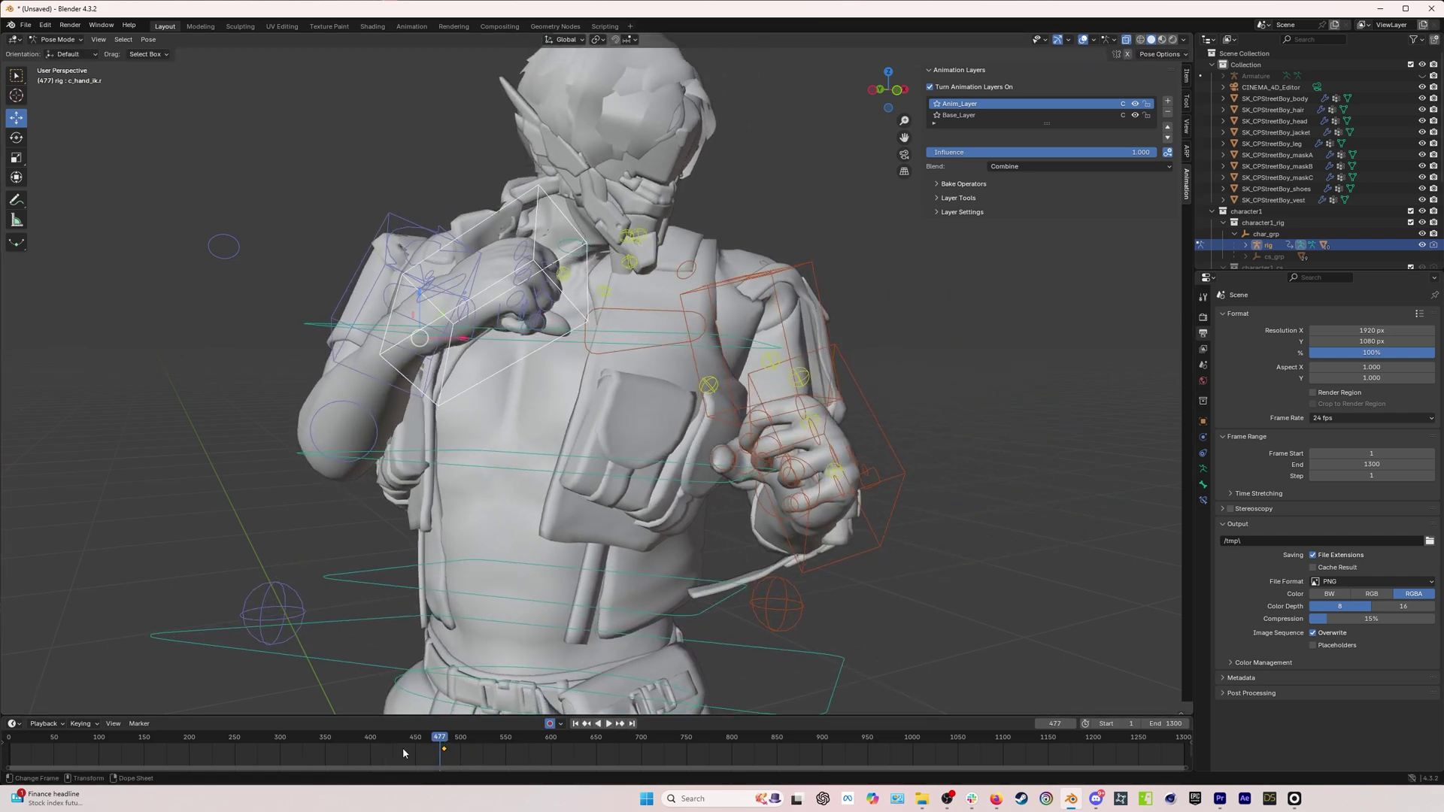
Raise the right hand up and left toward the face around frame 500, through frame 513.
drag(454, 747, 460, 746)
drag(515, 302, 553, 275)
middle_drag(552, 274, 473, 265)
drag(562, 287, 529, 275)
key(space)
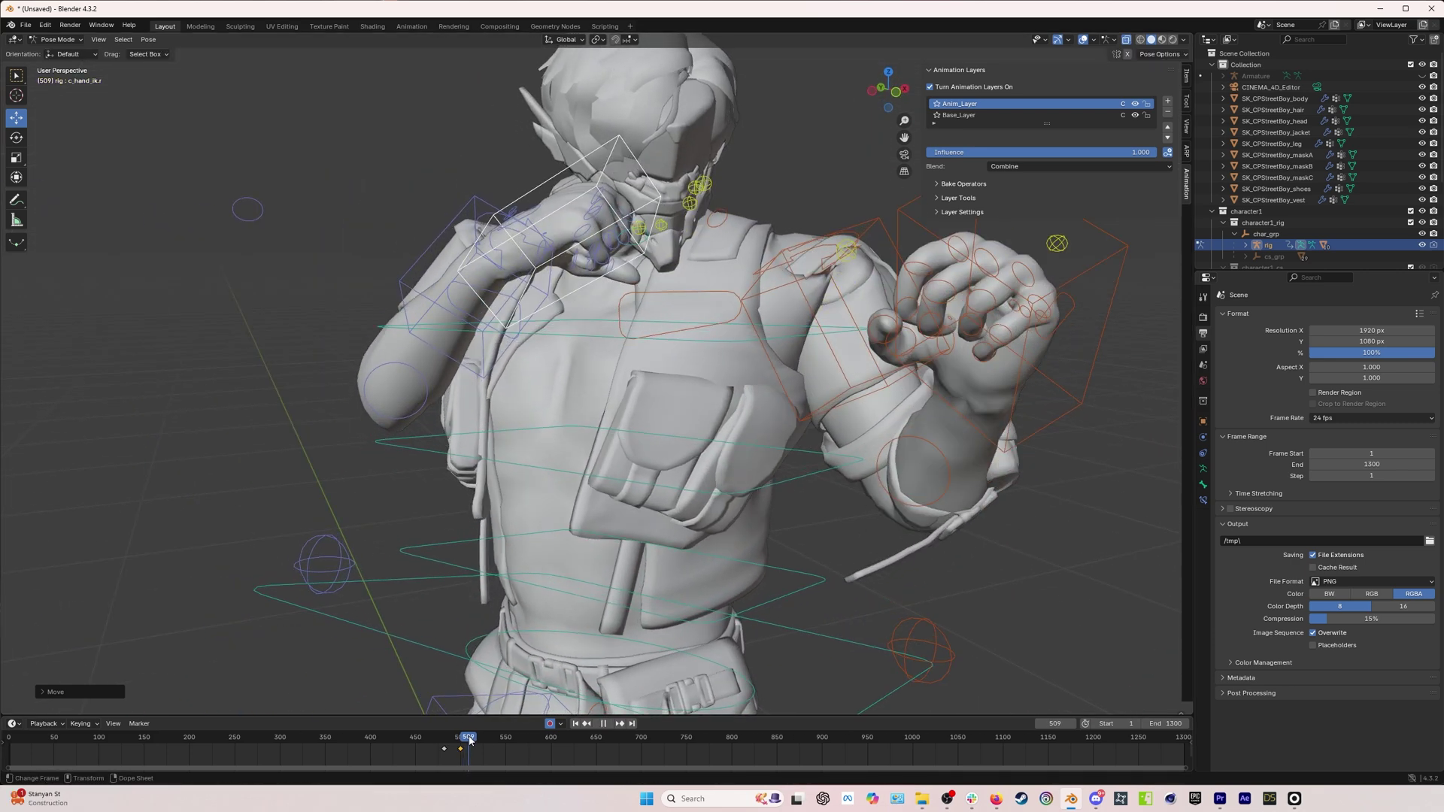
key(space)
Reposition the hand IK control at frame 513 and review playback from about frame 495.
middle_drag(647, 353, 594, 316)
key(g)
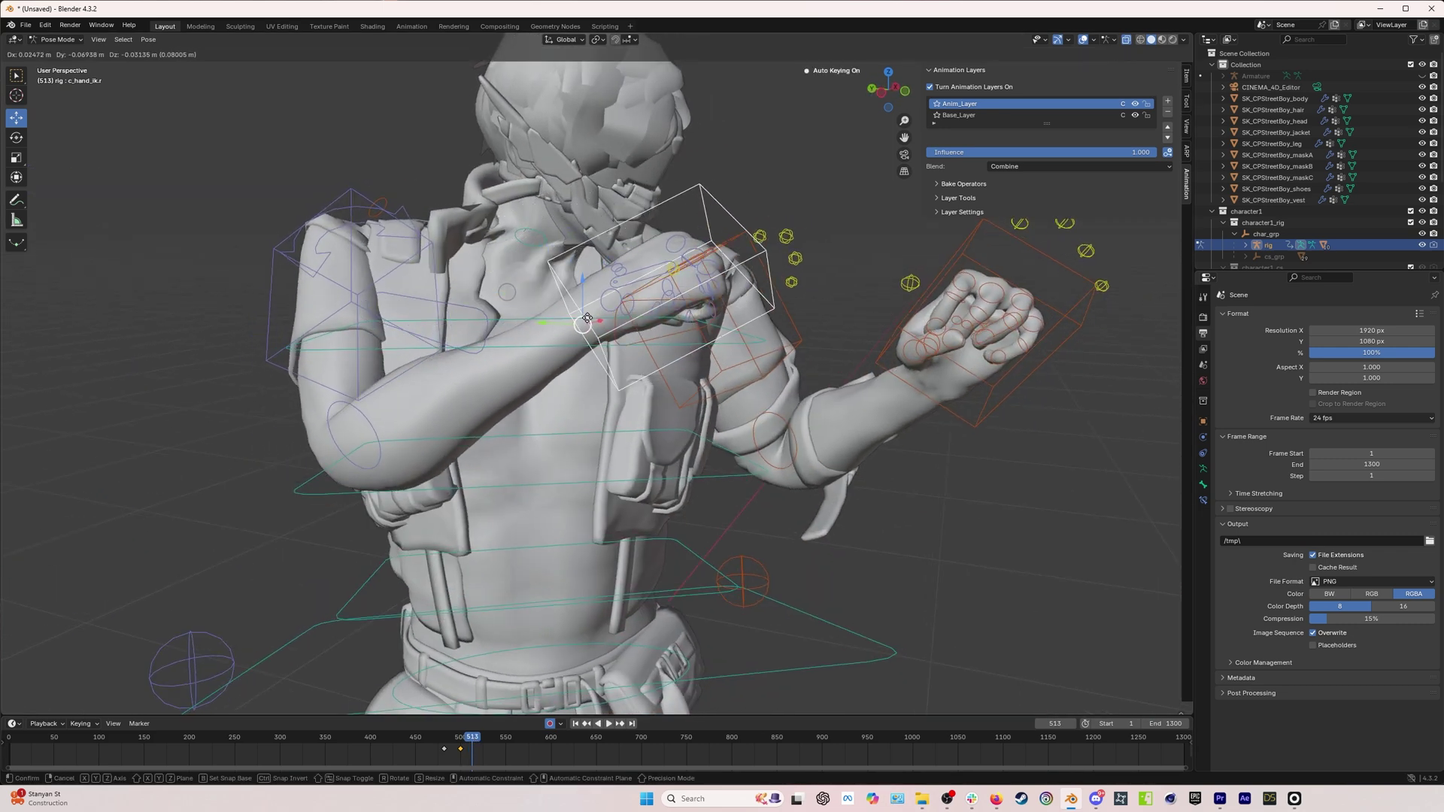
click(606, 345)
middle_drag(662, 517, 572, 507)
mouse_move(471, 743)
mouse_down()
mouse_move(450, 743)
mouse_move(481, 744)
mouse_up()
key(space)
key(space)
click(472, 741)
Bring the hand up to the face at frame 523, then replay from frame 502.
middle_drag(542, 451, 574, 333)
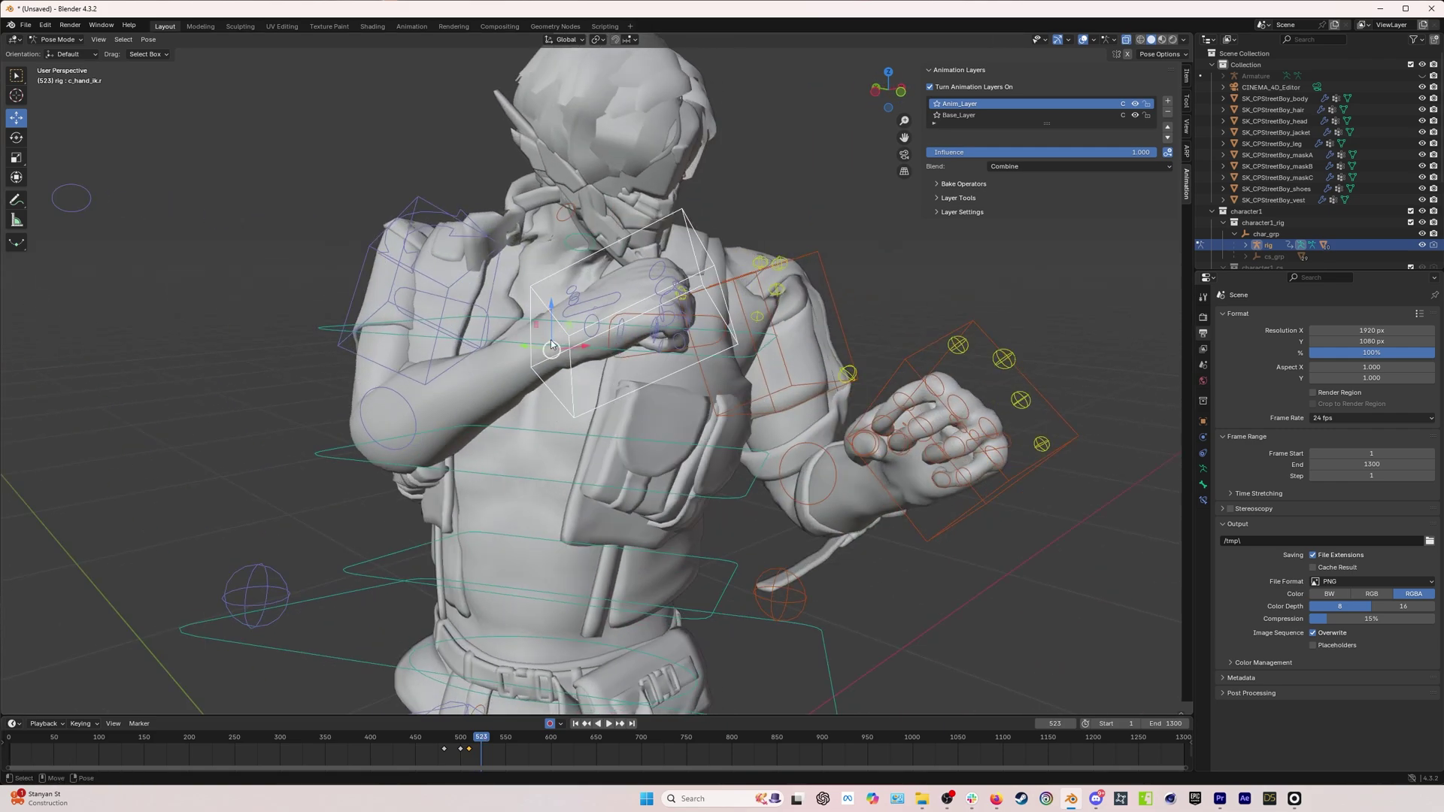
drag(551, 345, 468, 259)
middle_drag(468, 260, 596, 692)
click(455, 745)
key(space)
scroll(468, 556, down, 5)
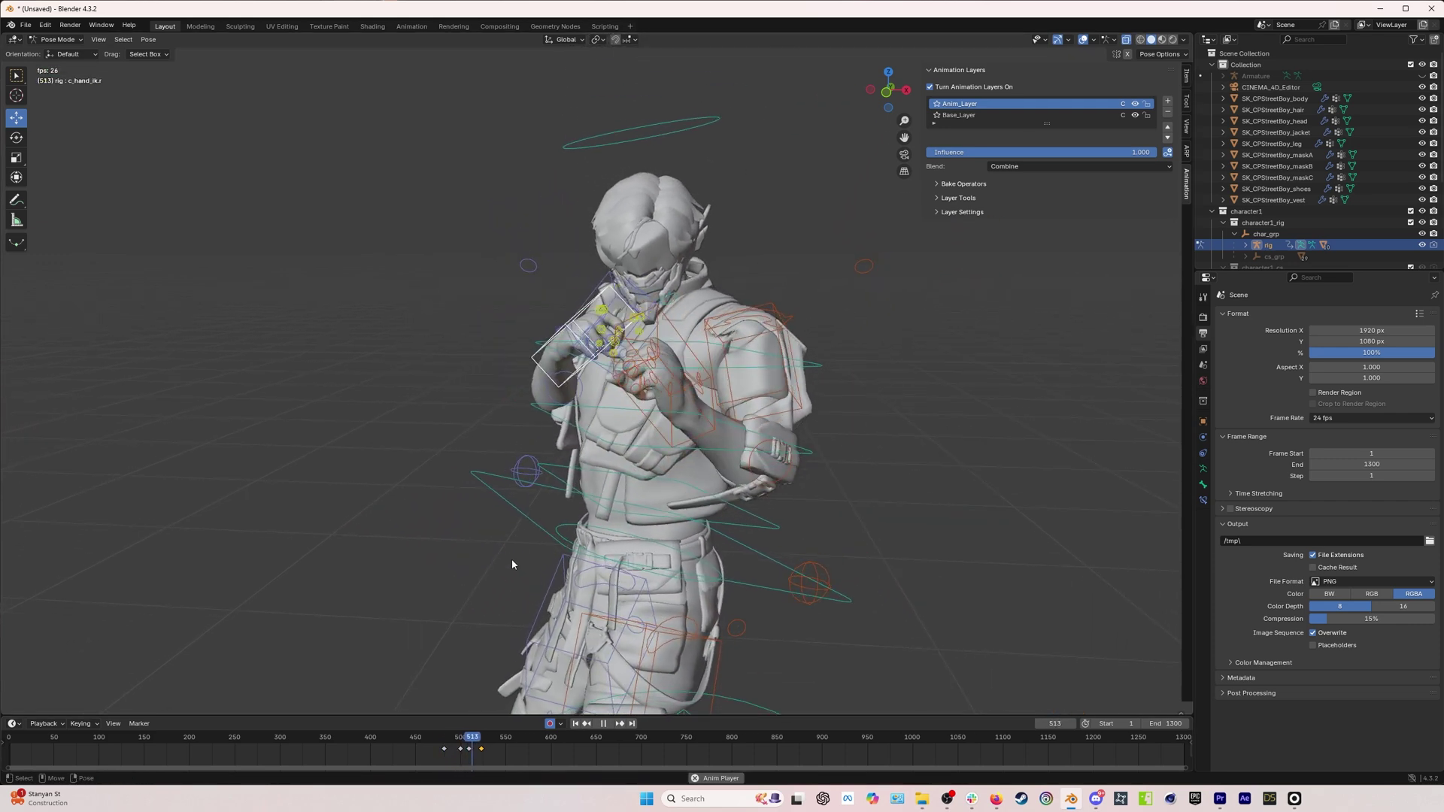
Rotate the head to new poses at frames 503, 560 and 636, then play back from frame 500.
key(space)
middle_drag(638, 611, 655, 449)
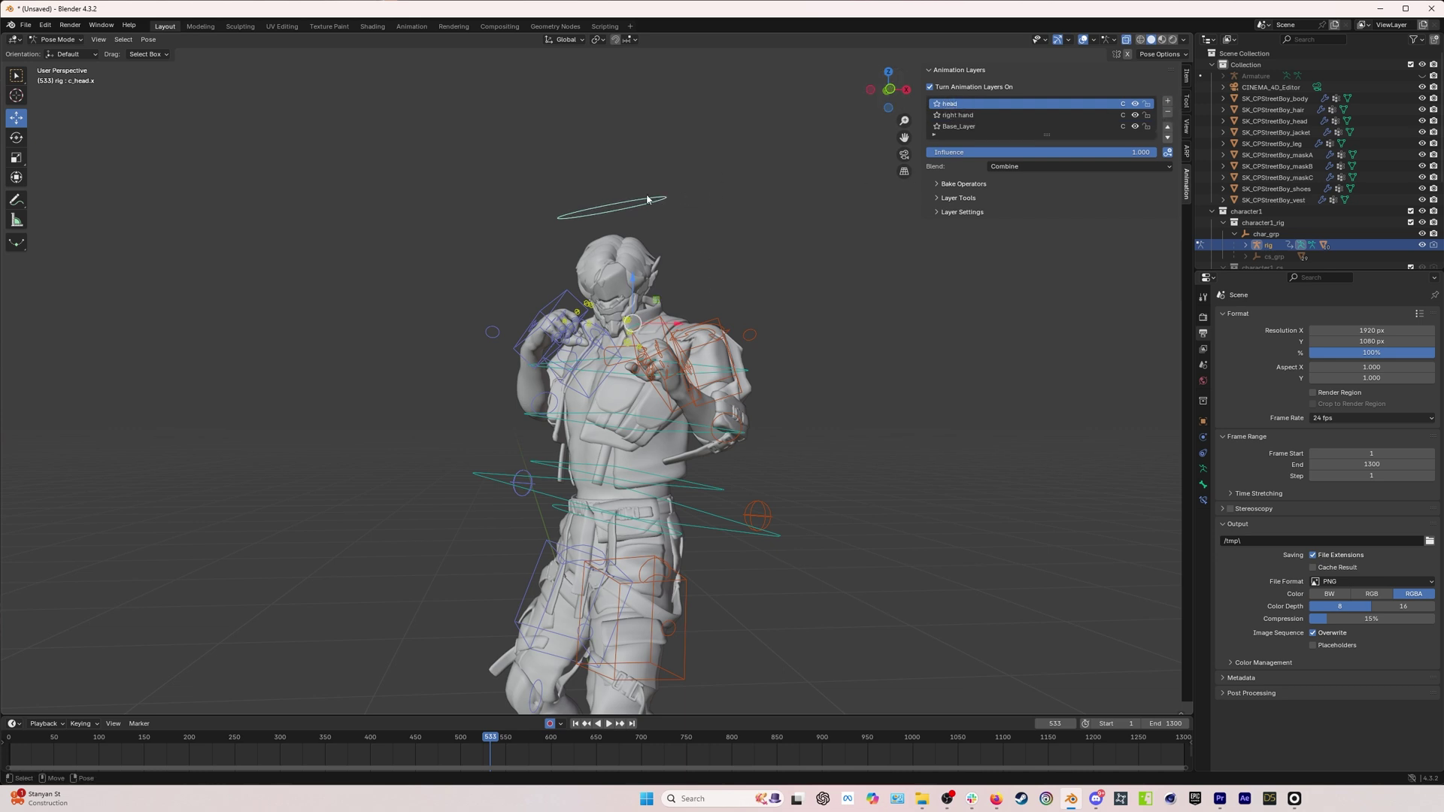
drag(470, 734, 463, 736)
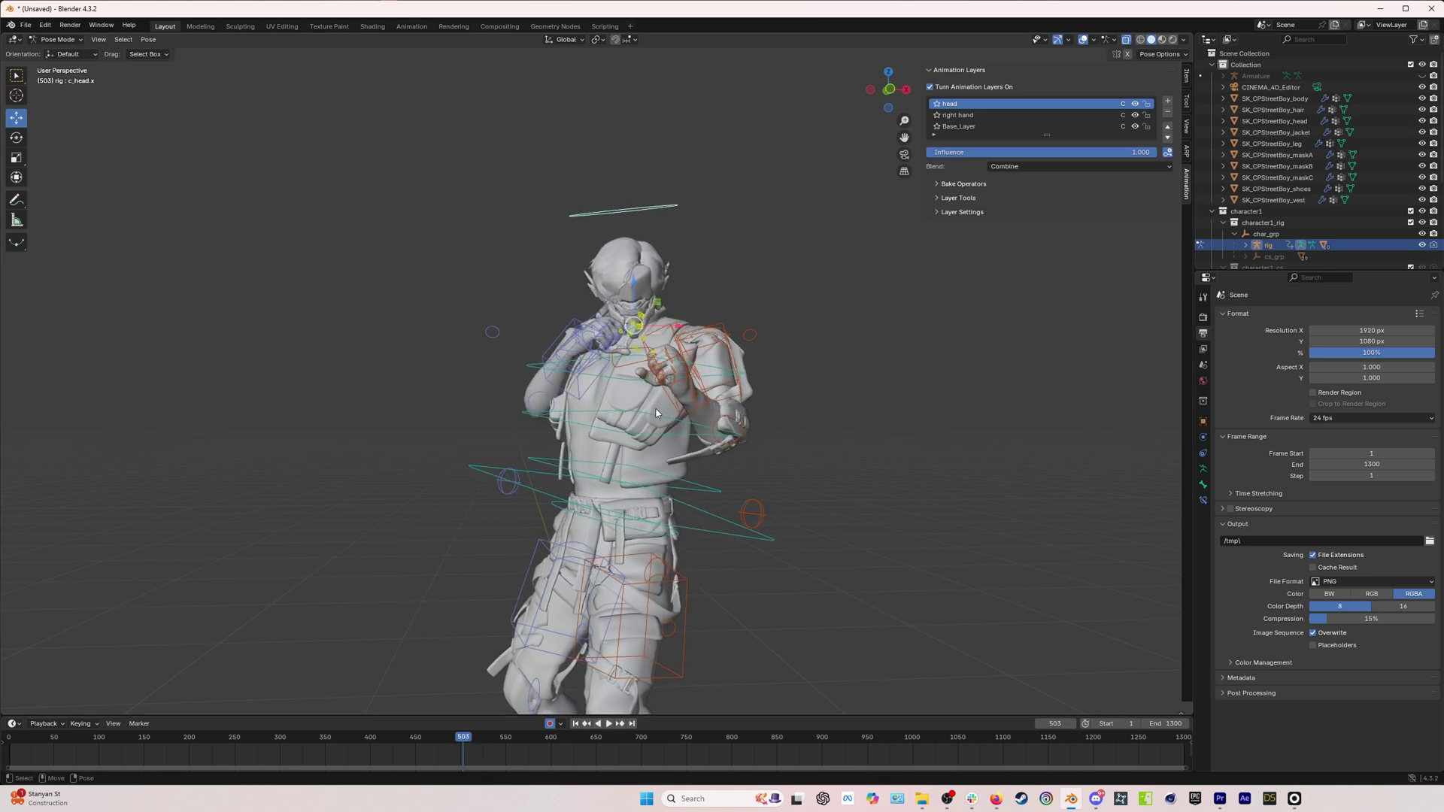
drag(652, 310, 591, 336)
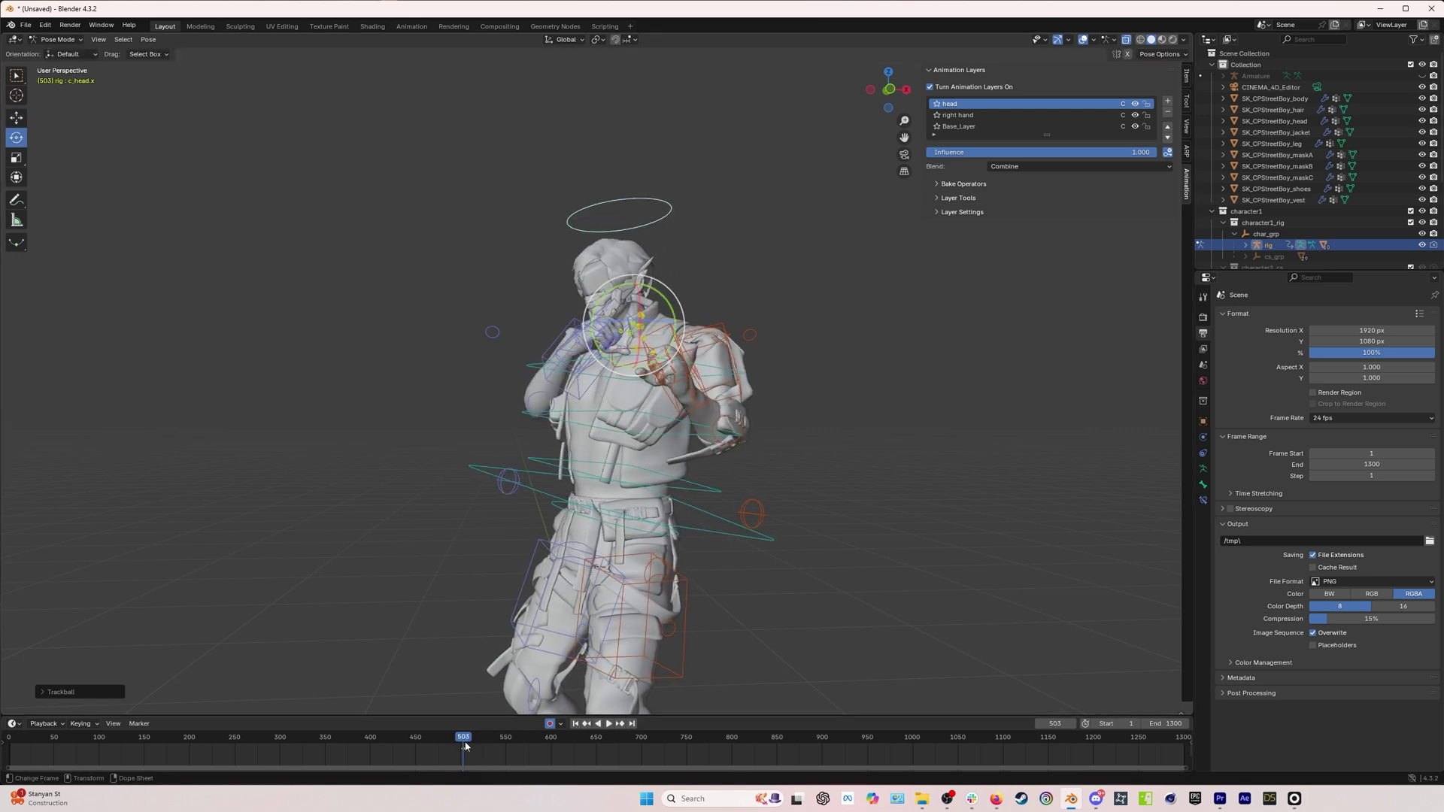
drag(465, 745, 514, 744)
drag(661, 308, 739, 283)
drag(514, 744, 583, 745)
drag(628, 289, 600, 475)
click(462, 748)
key(space)
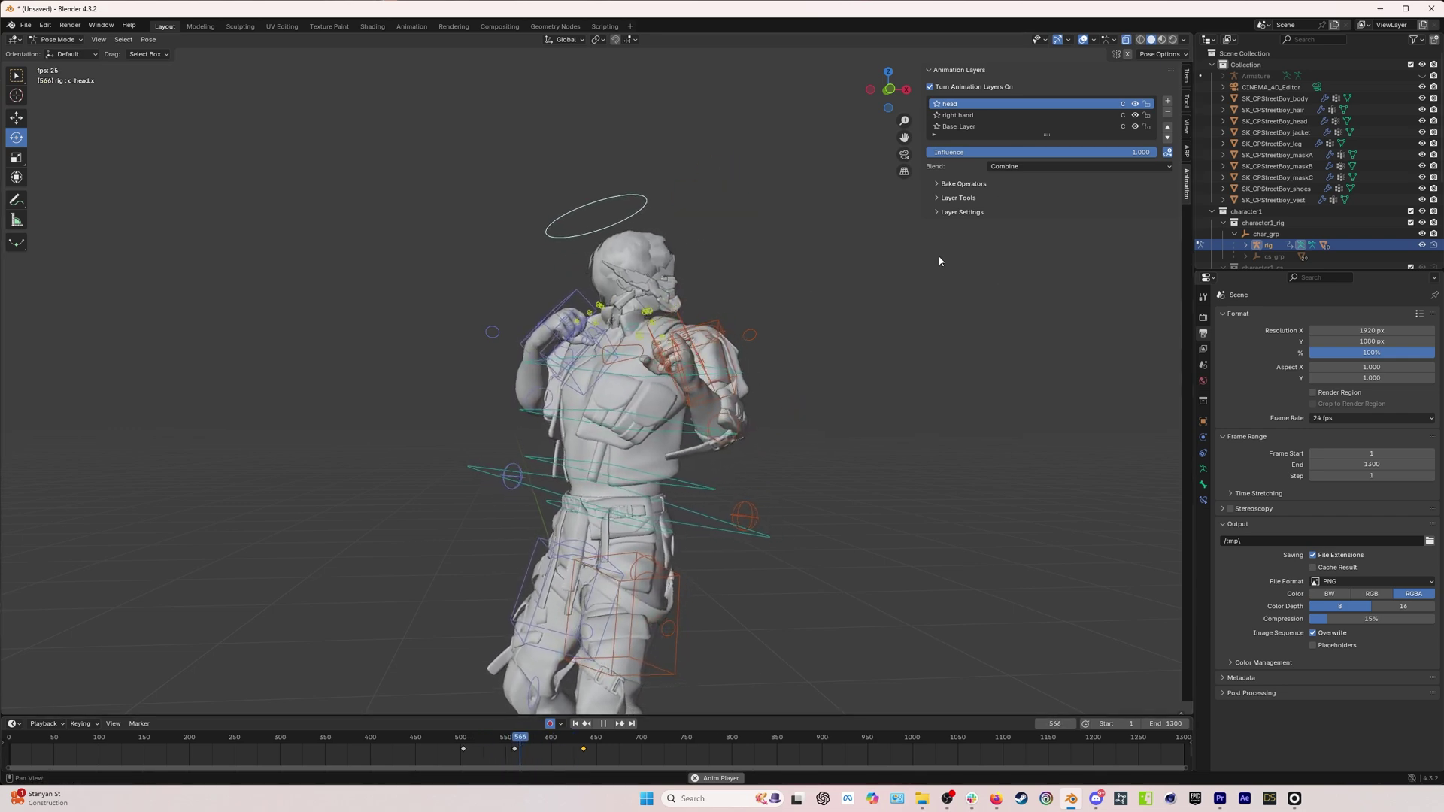
key(space)
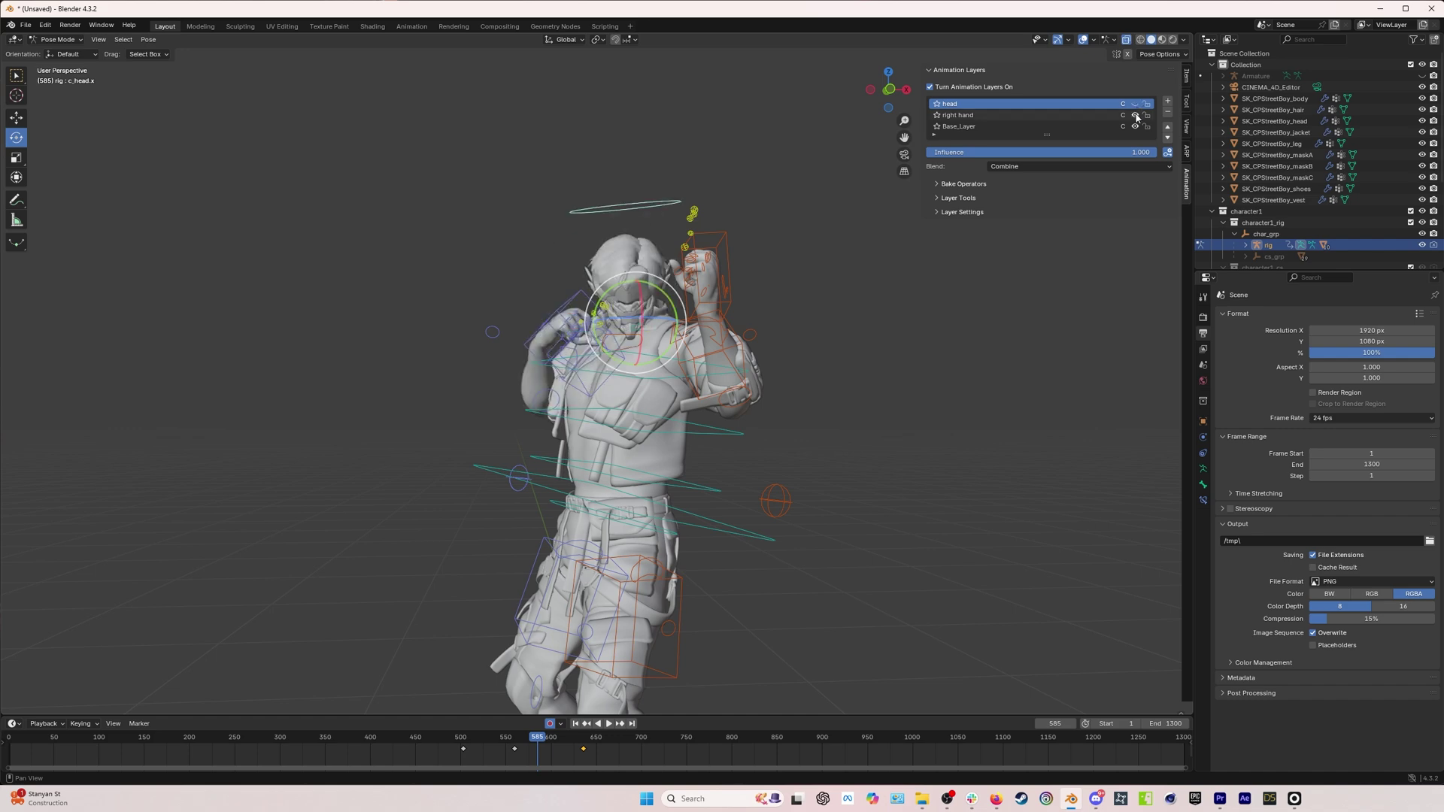
drag(544, 738, 399, 738)
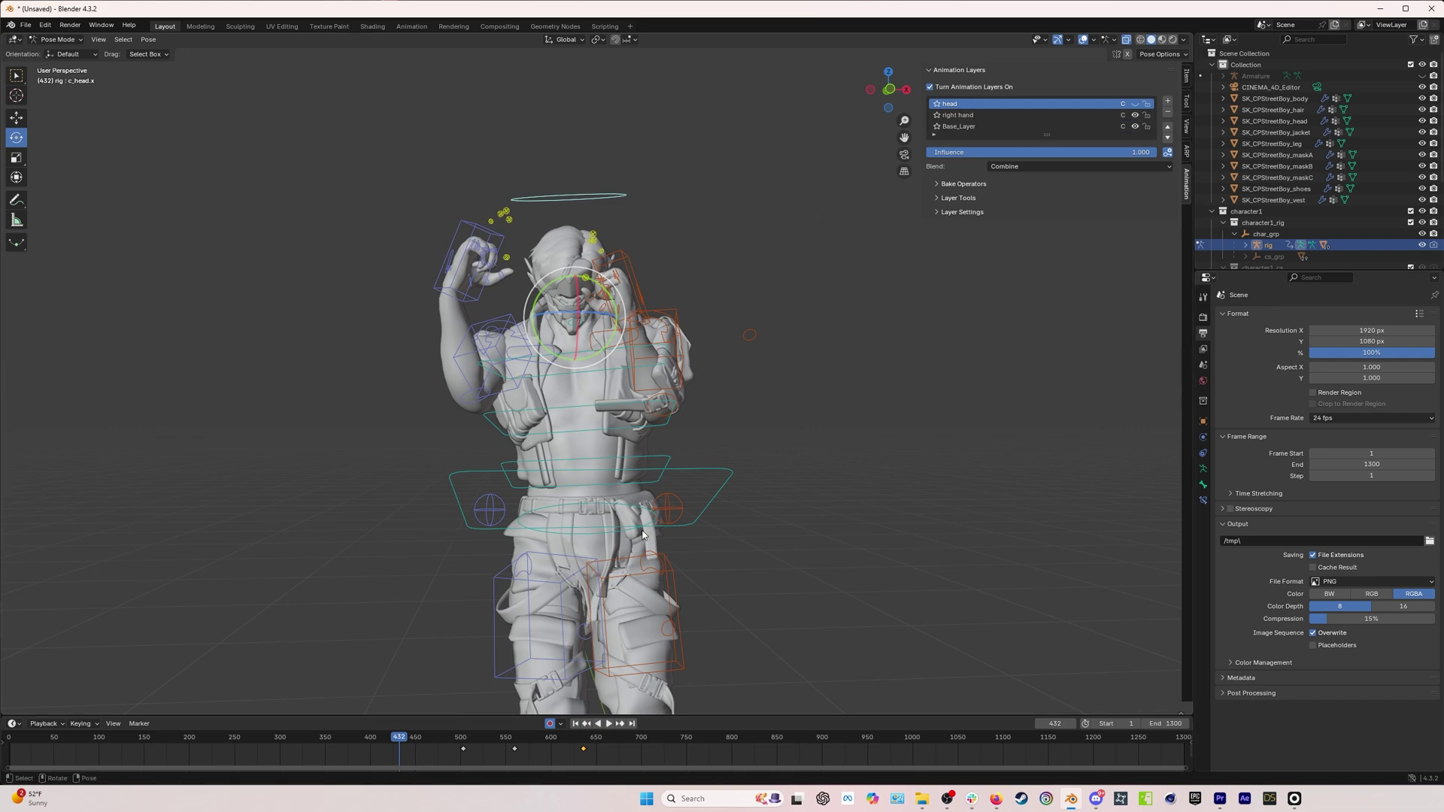
click(608, 723)
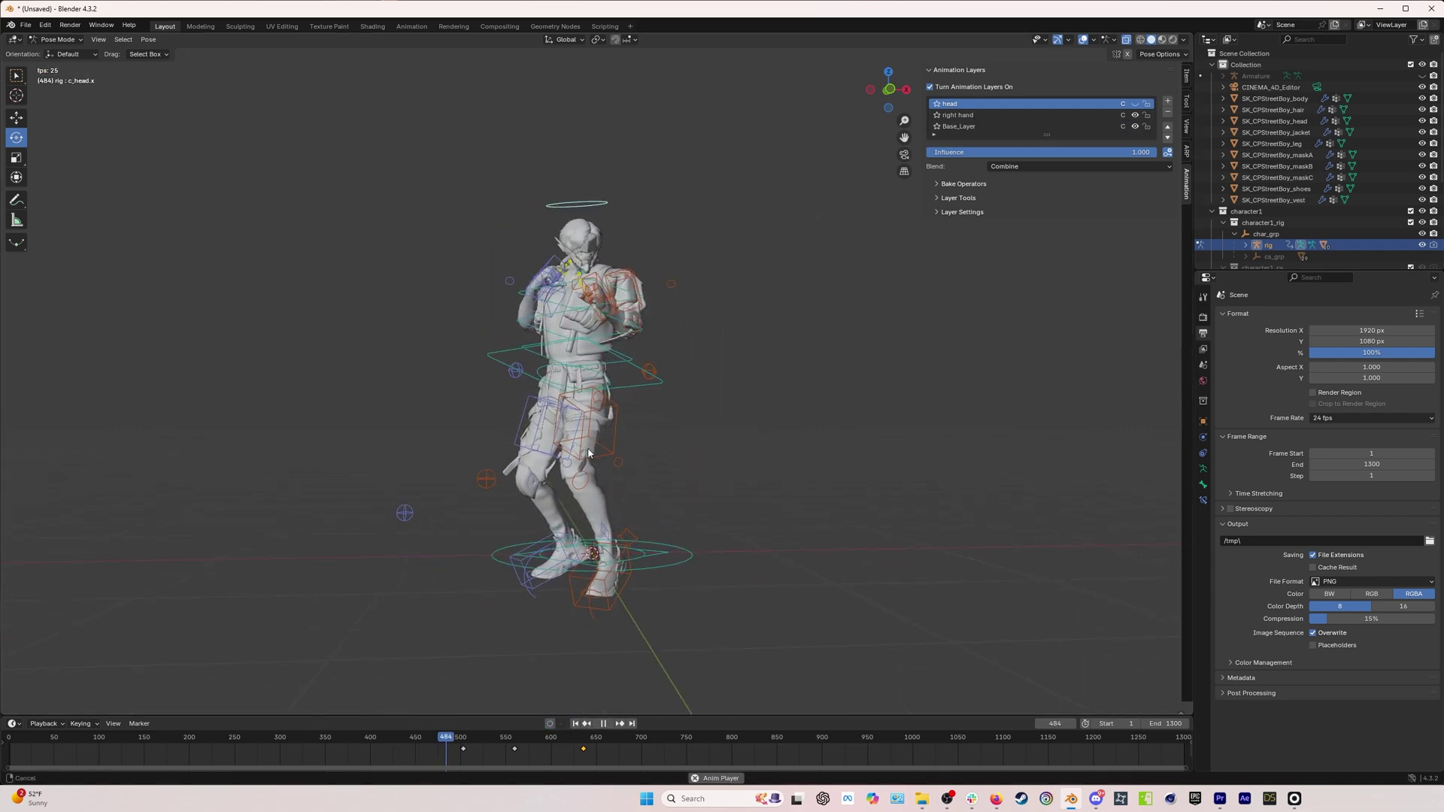
middle_drag(623, 463, 527, 336)
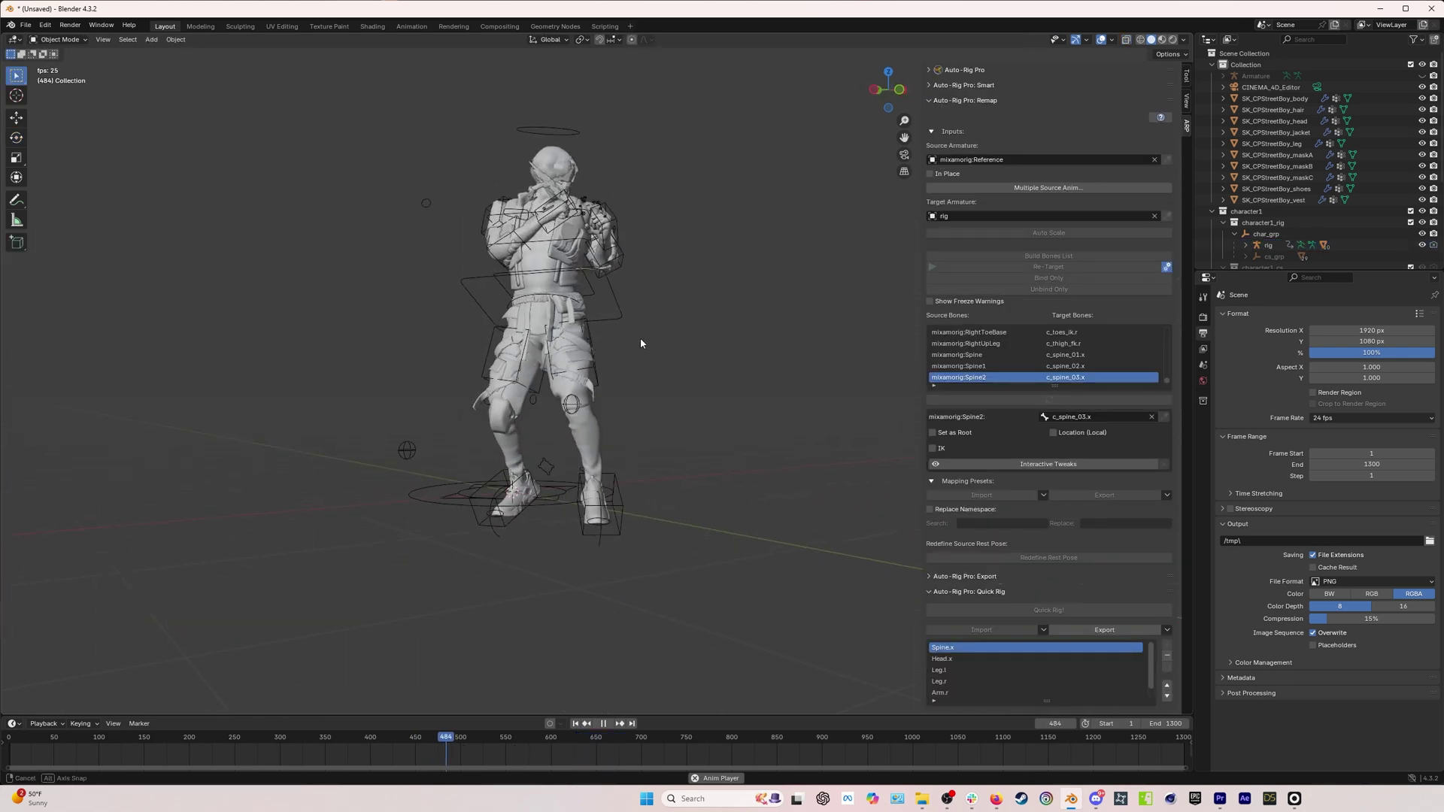
mouse_move(639, 337)
middle_down()
mouse_move(633, 354)
mouse_move(653, 358)
middle_up()
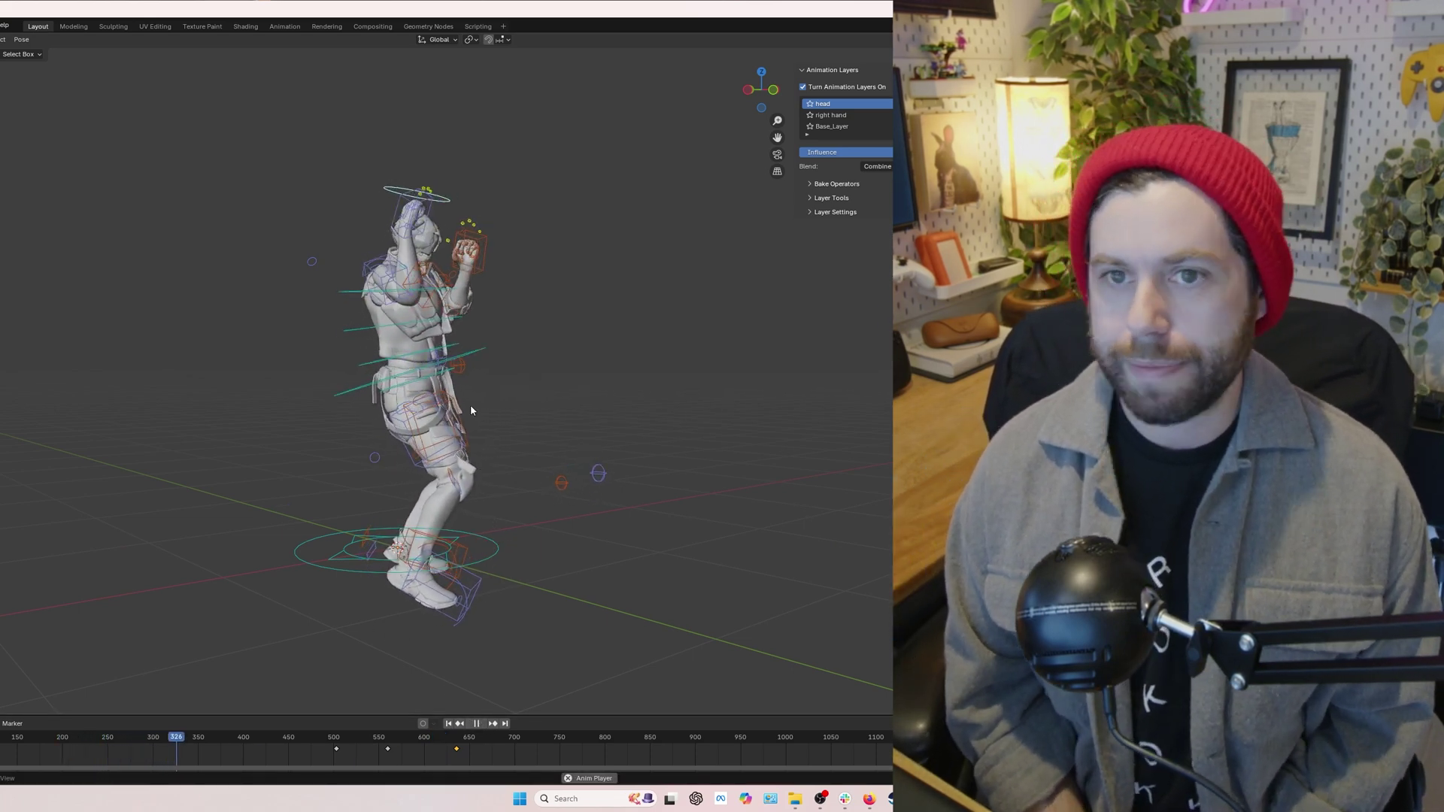
middle_drag(471, 404, 210, 566)
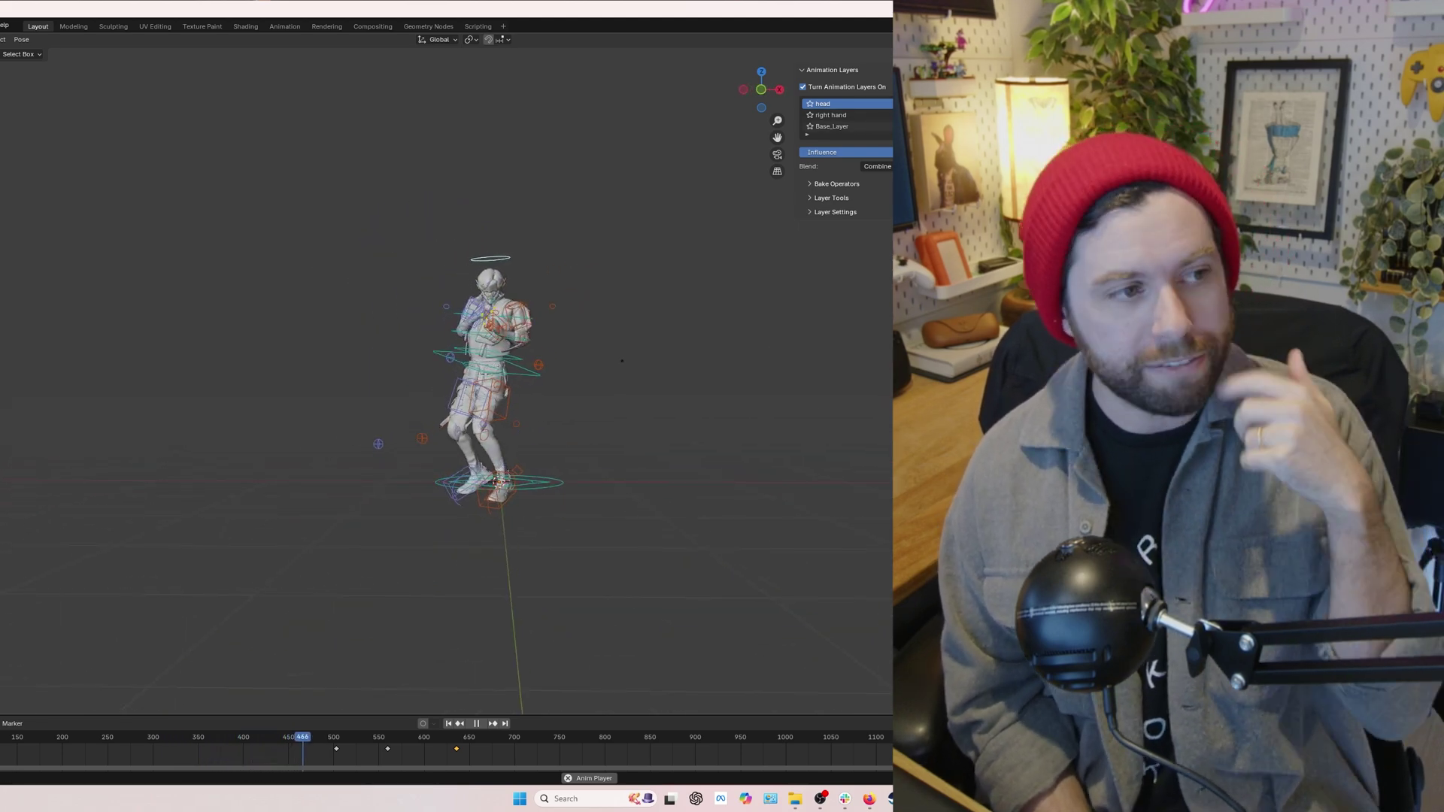
key(Escape)
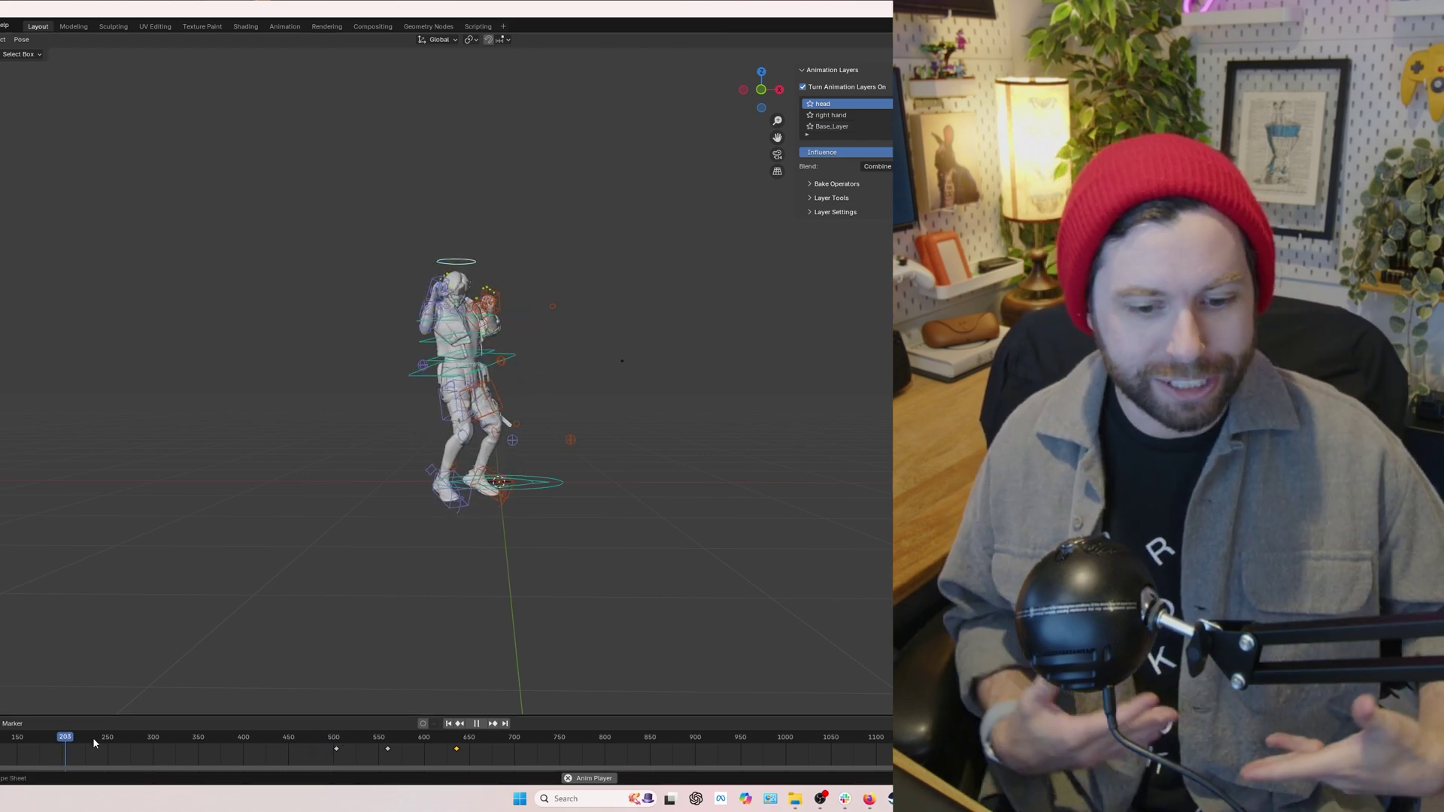
middle_drag(516, 519, 557, 361)
scroll(594, 296, up, 3)
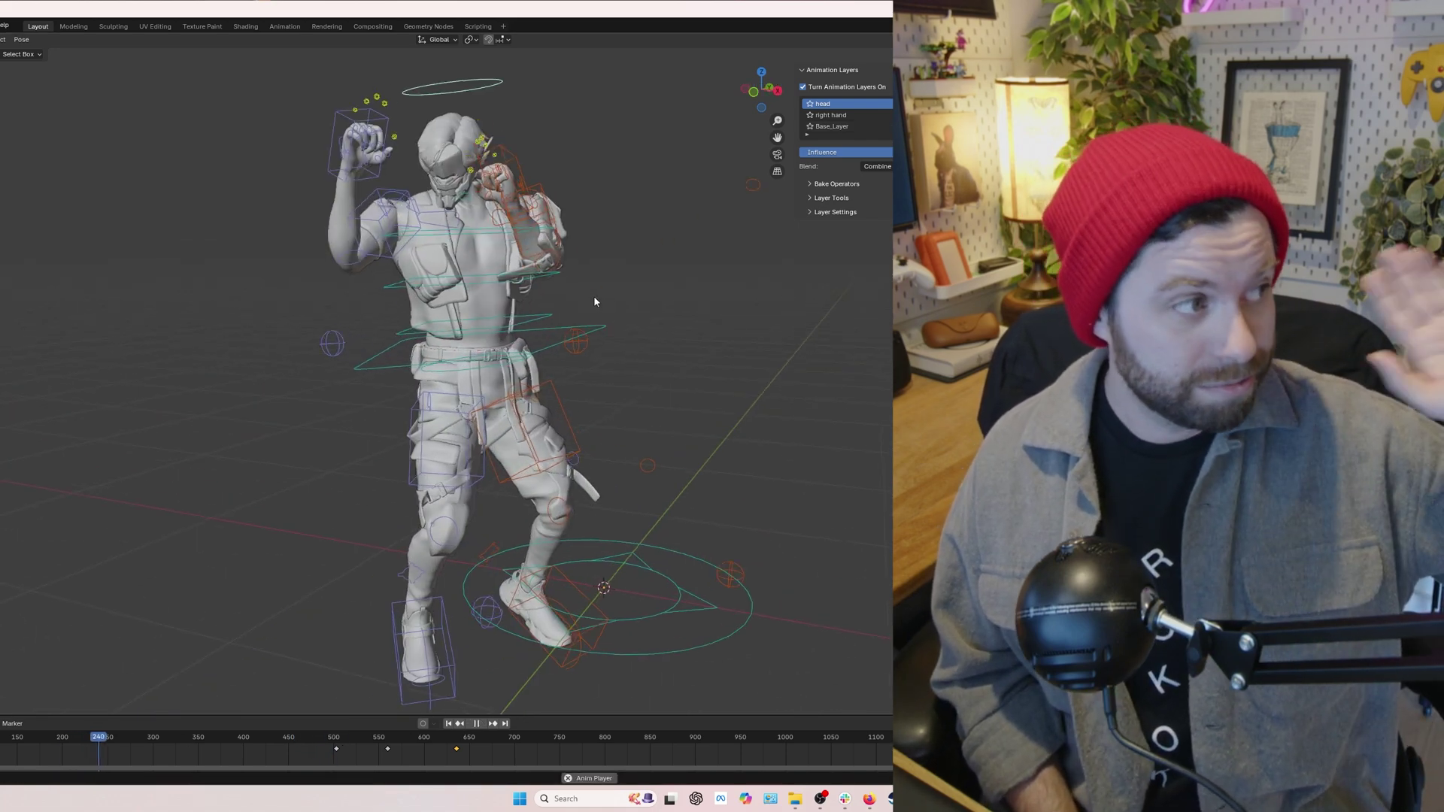
scroll(488, 391, down, 3)
scroll(548, 361, up, 3)
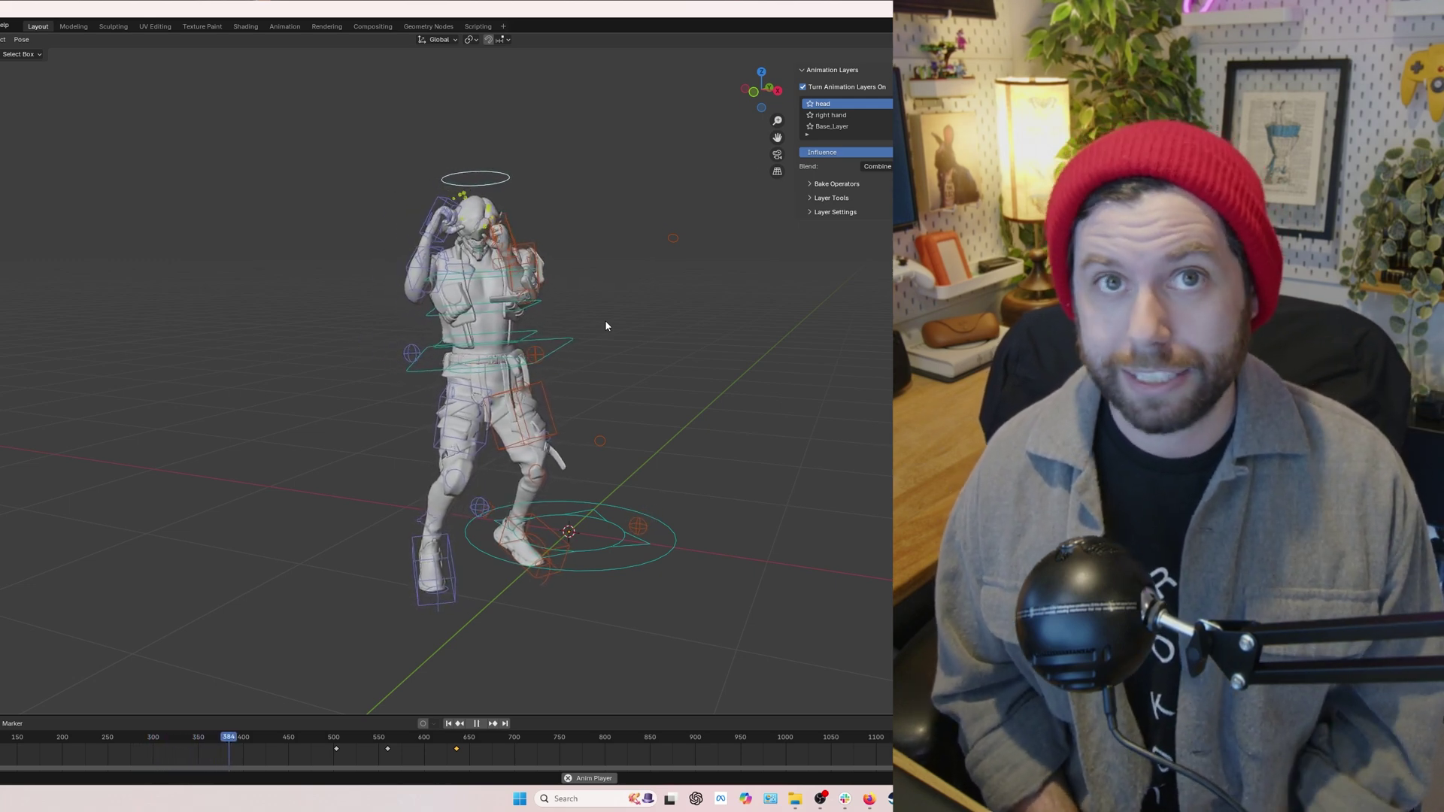
scroll(592, 347, down, 3)
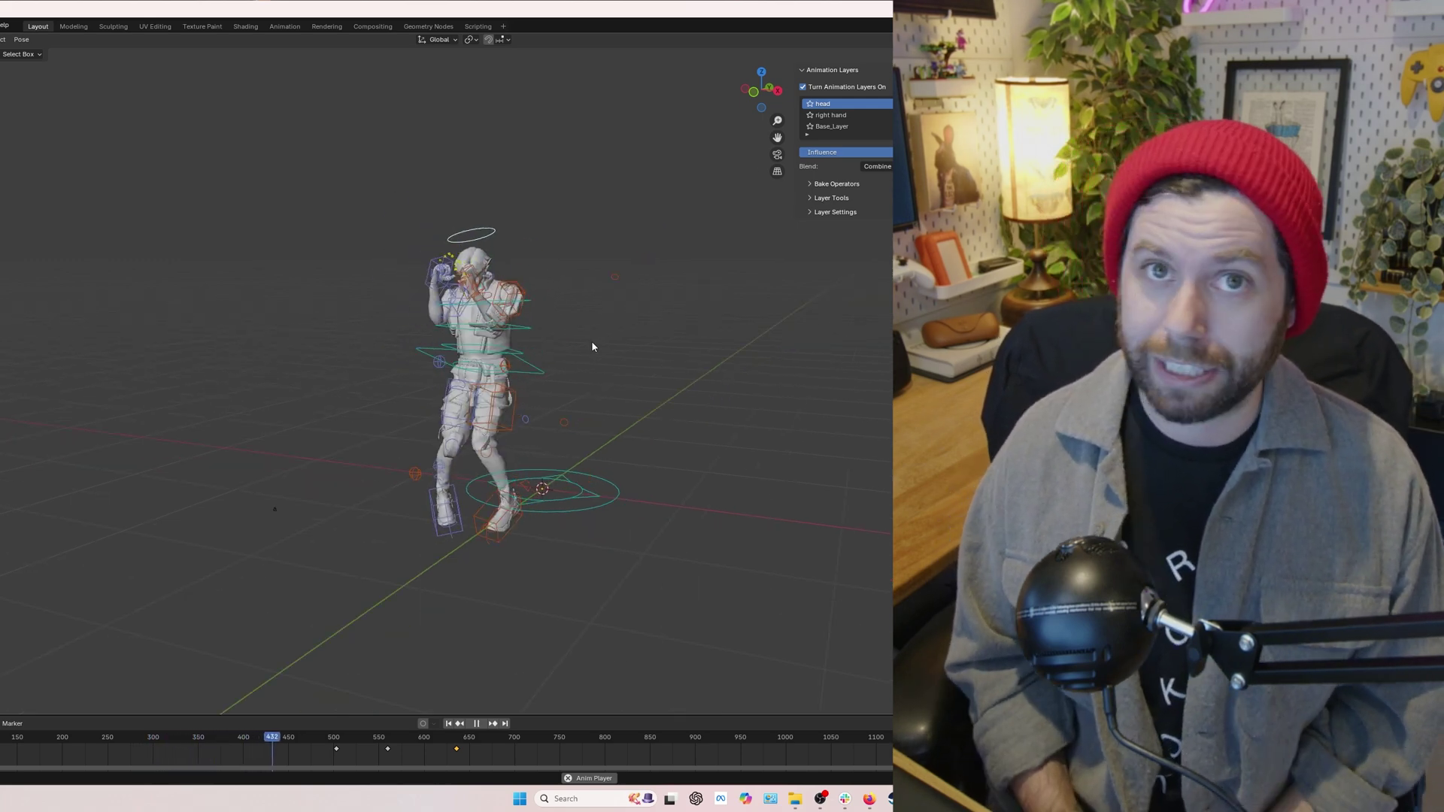
scroll(591, 346, up, 4)
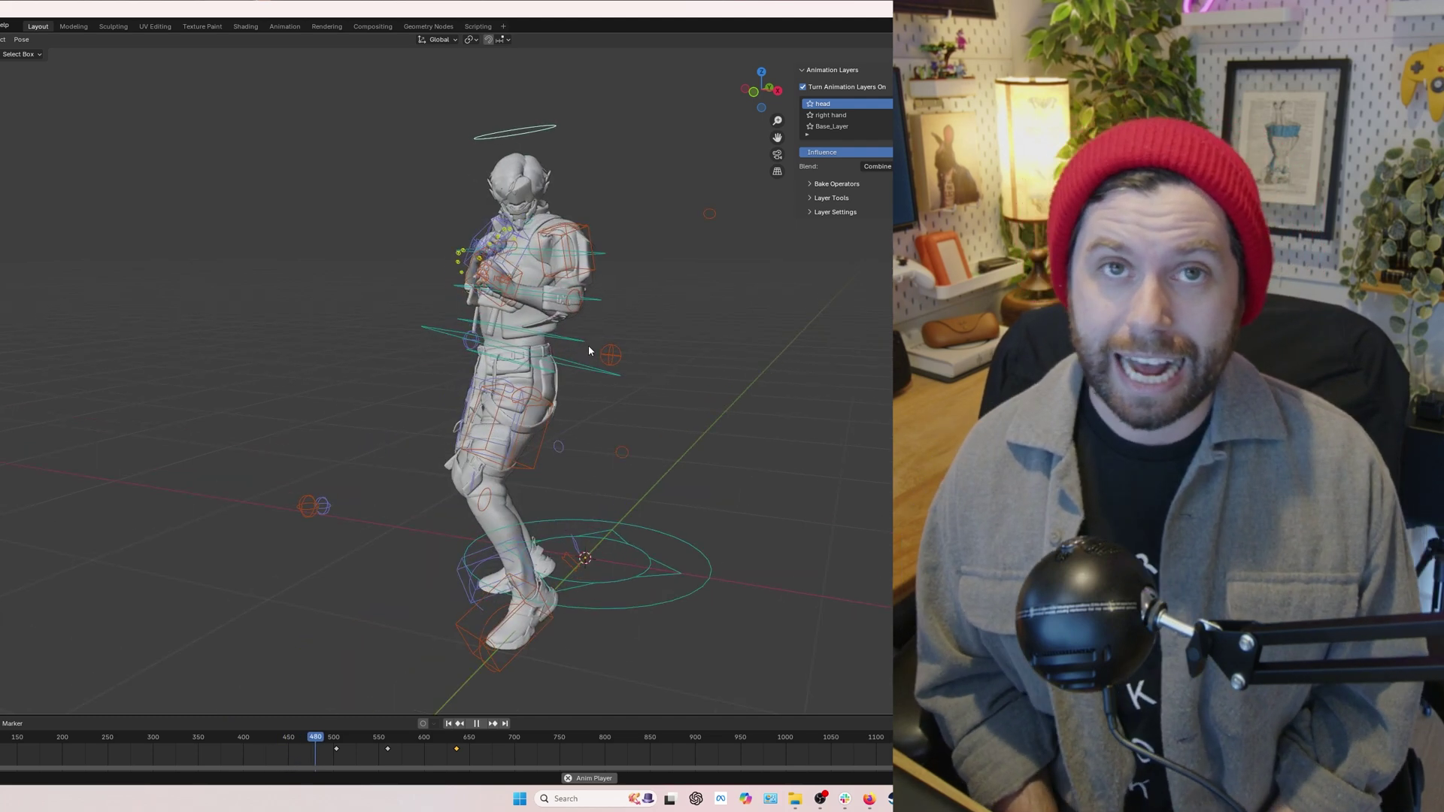
middle_drag(477, 444, 621, 403)
scroll(618, 405, down, 4)
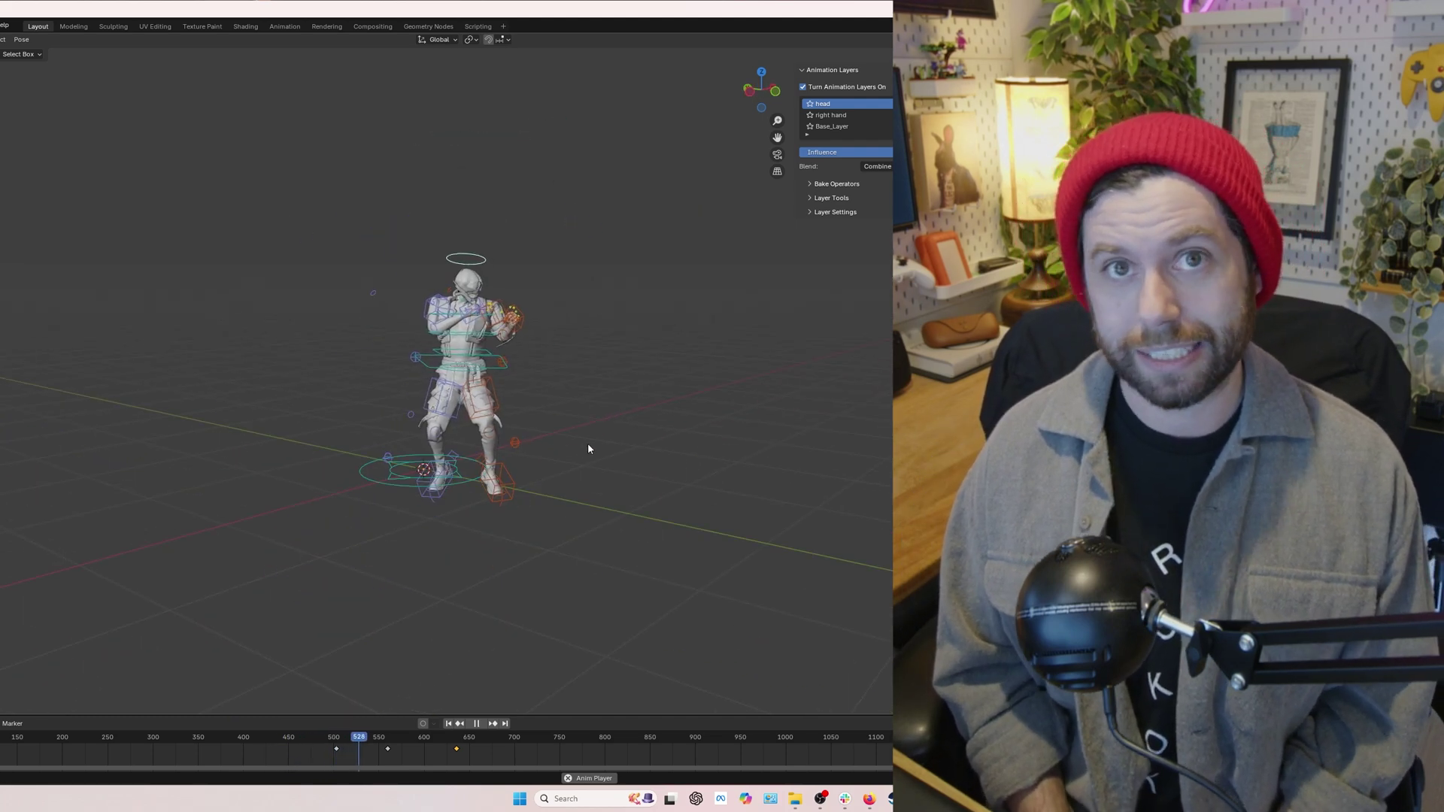
scroll(584, 445, up, 3)
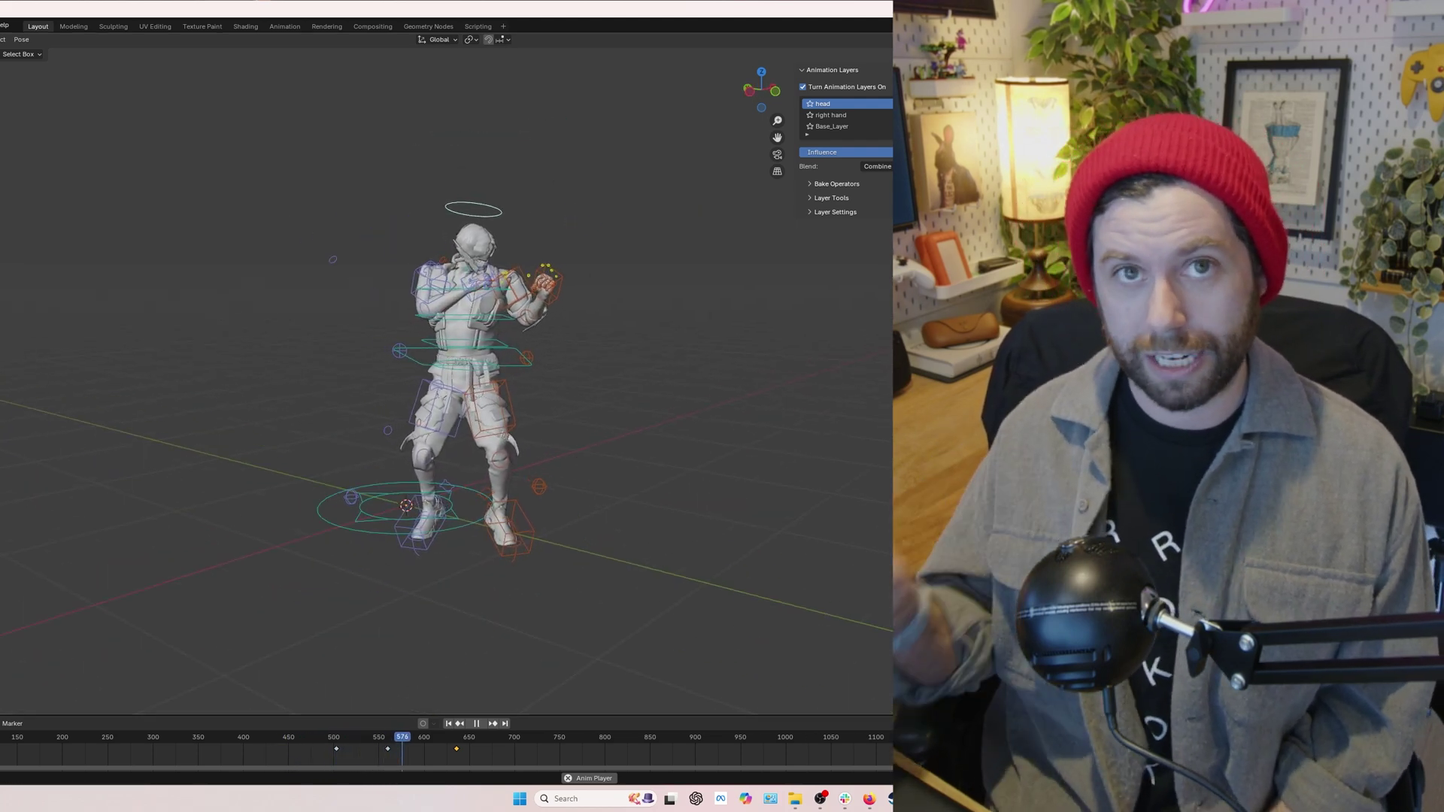